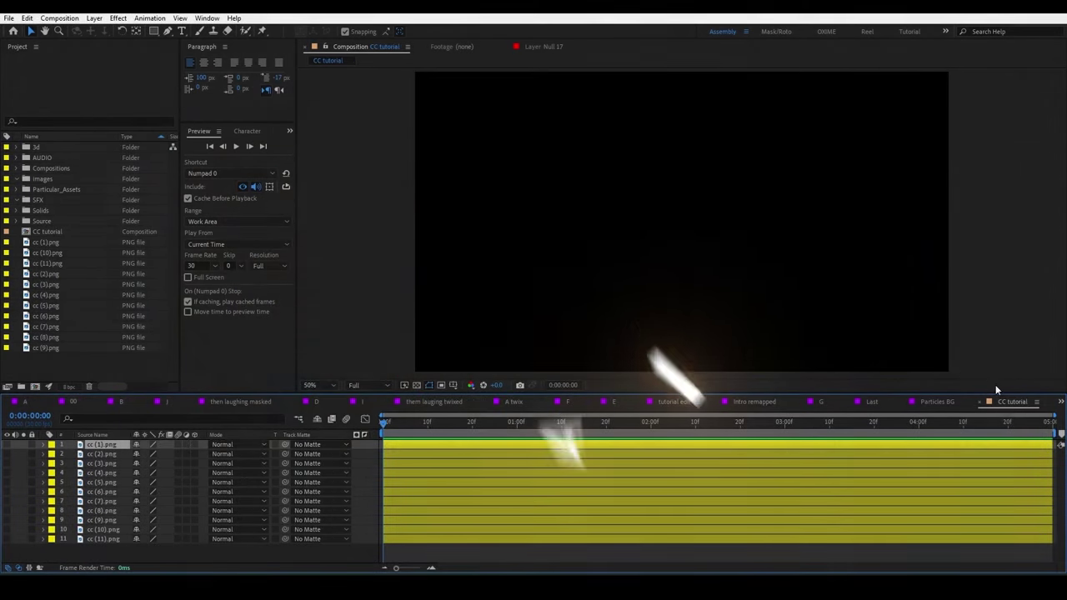
# - Clear the layer selection and move the current time to 0:00:01:03
pyautogui.click(76, 542)
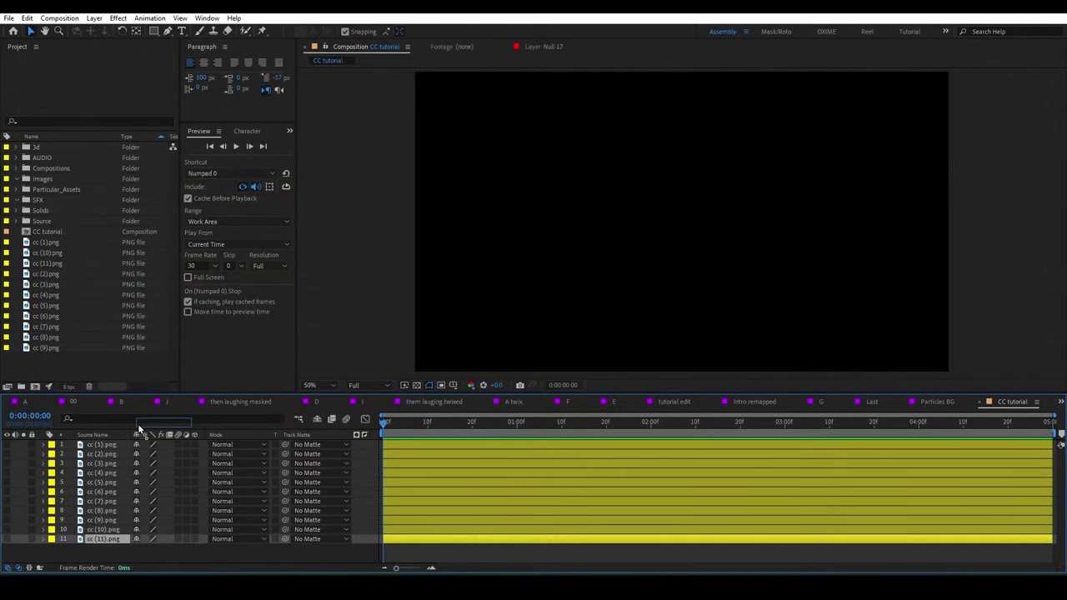
pyautogui.moveTo(104, 539)
pyautogui.mouseDown()
pyautogui.moveTo(90, 538)
pyautogui.moveTo(154, 447)
pyautogui.mouseUp()
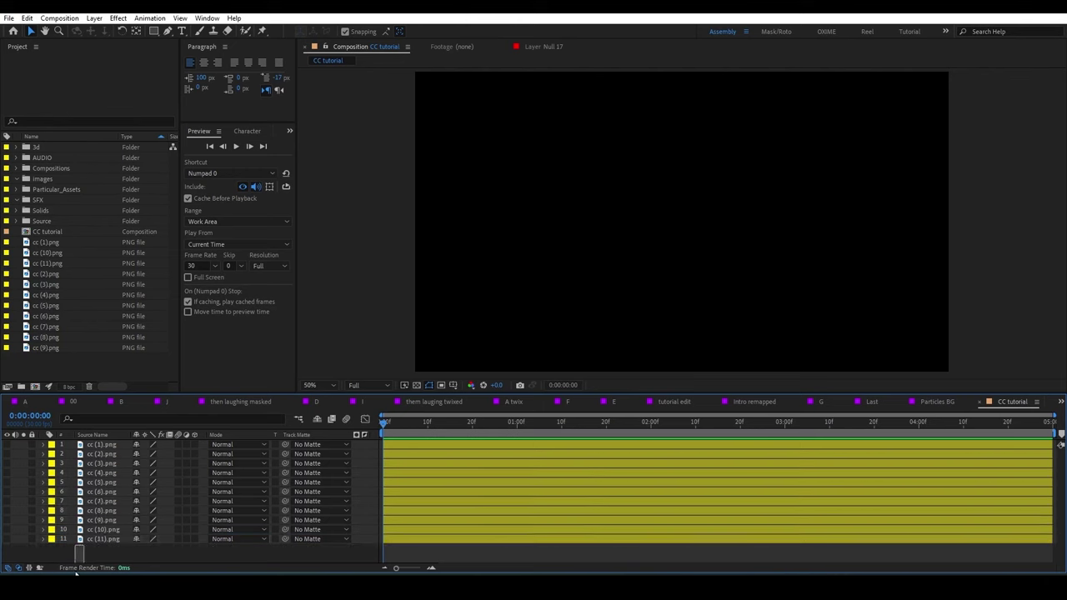
pyautogui.moveTo(154, 444); pyautogui.dragTo(80, 545)
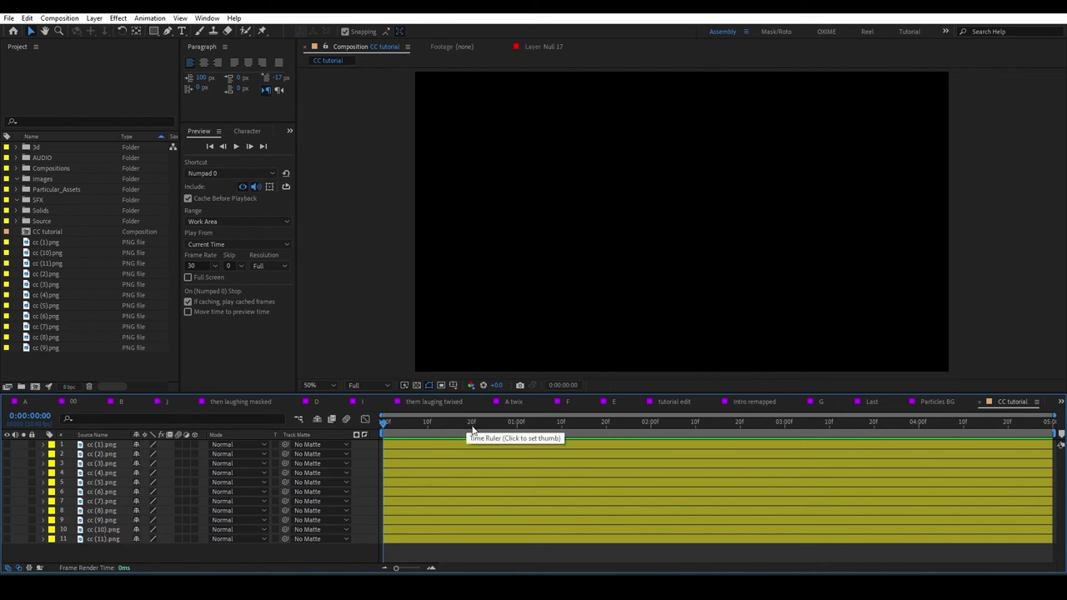
pyautogui.moveTo(465, 423); pyautogui.dragTo(532, 428)
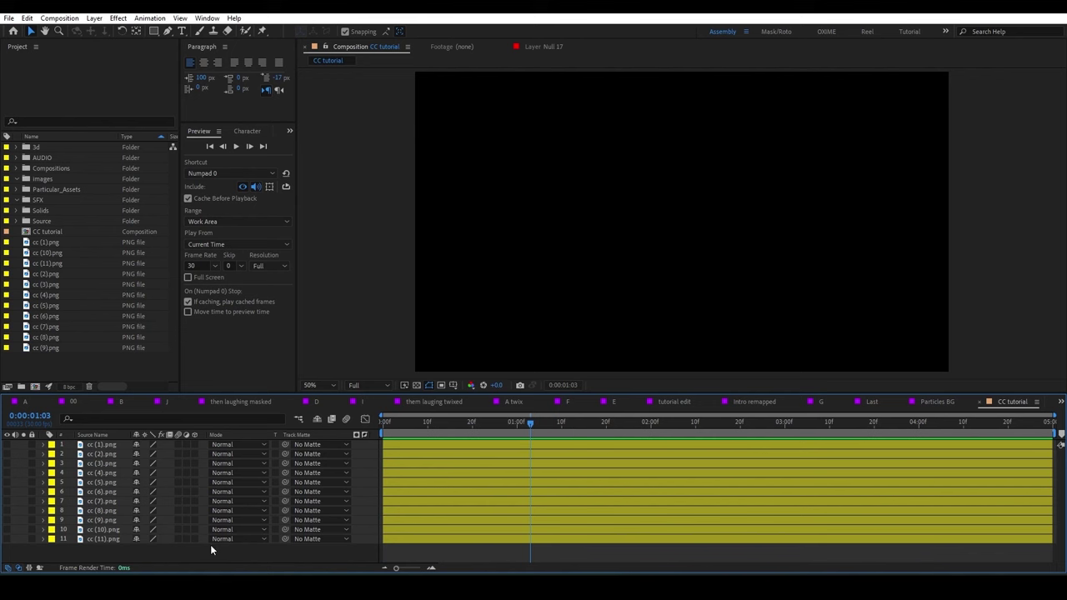
# - Preview the stills in turn, leaving only cc (9).png of the girl at the desk visible
pyautogui.click(7, 464)
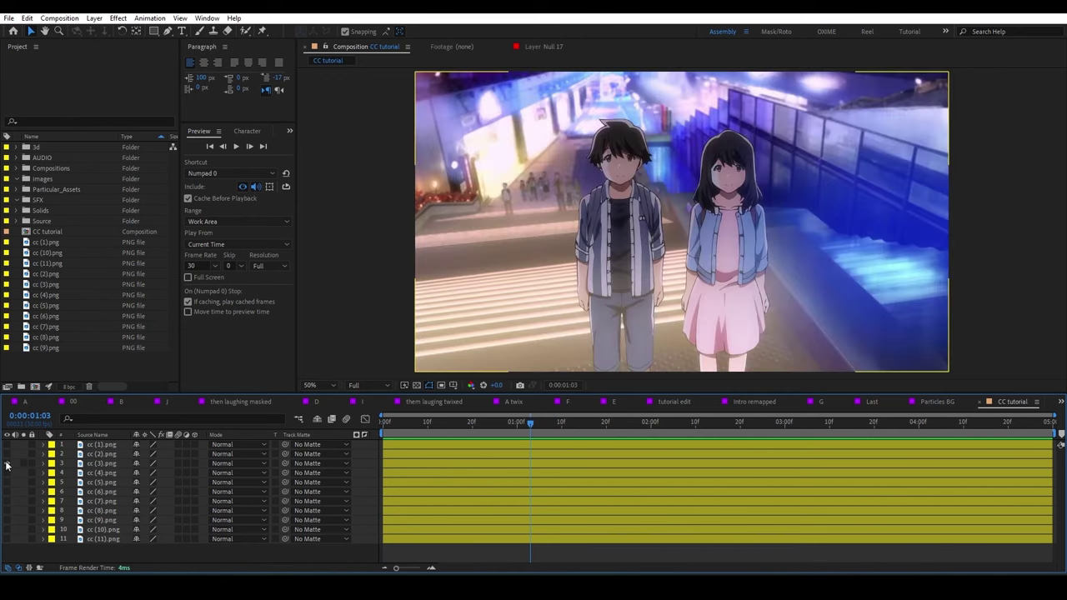
pyautogui.click(6, 473)
pyautogui.click(7, 482)
pyautogui.click(6, 492)
pyautogui.click(6, 502)
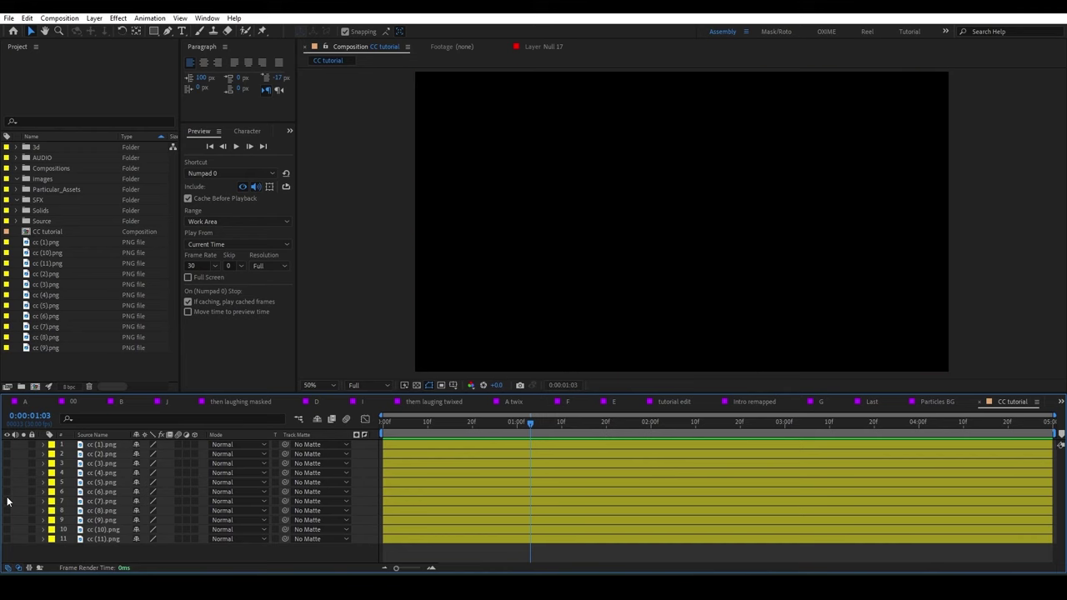
pyautogui.click(7, 511)
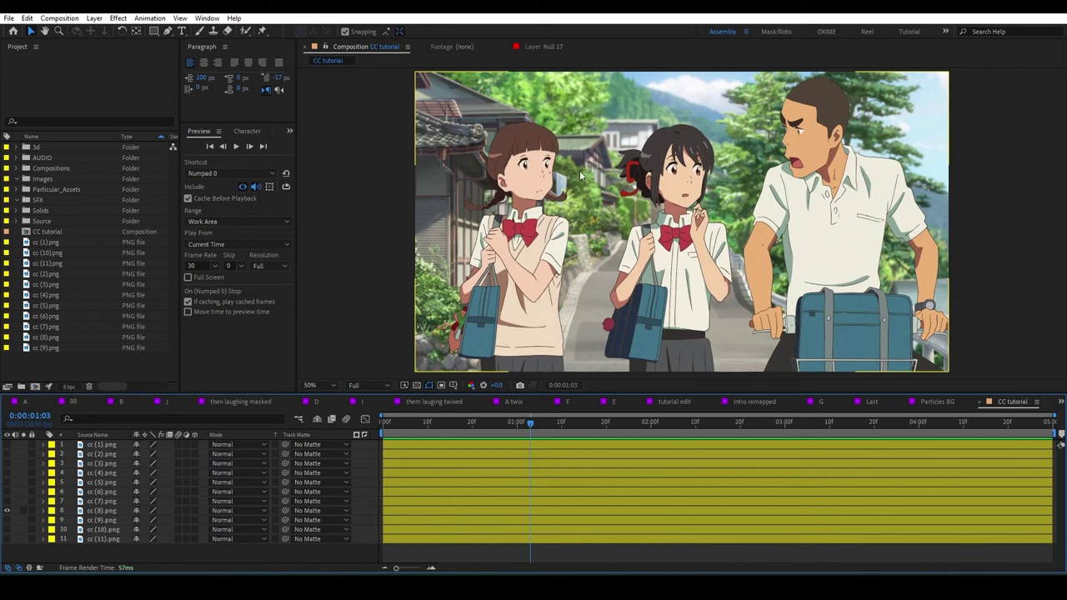
pyautogui.click(6, 511)
pyautogui.click(6, 520)
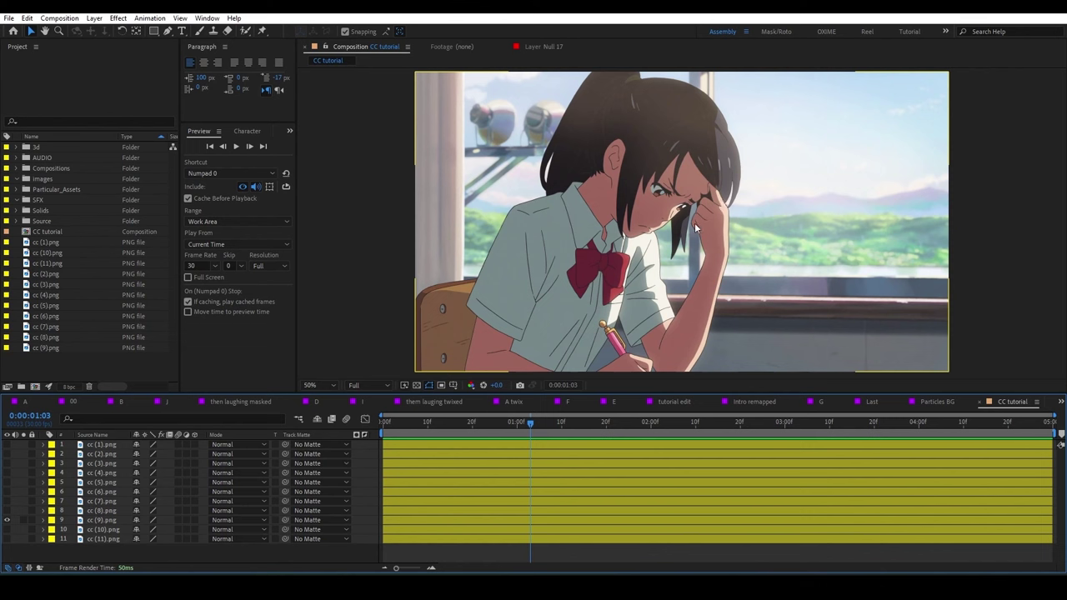
pyautogui.press('F2')
# - Add an adjustment layer above the stills and apply Detail-preserving Upscale to it
pyautogui.rightClick(76, 552)
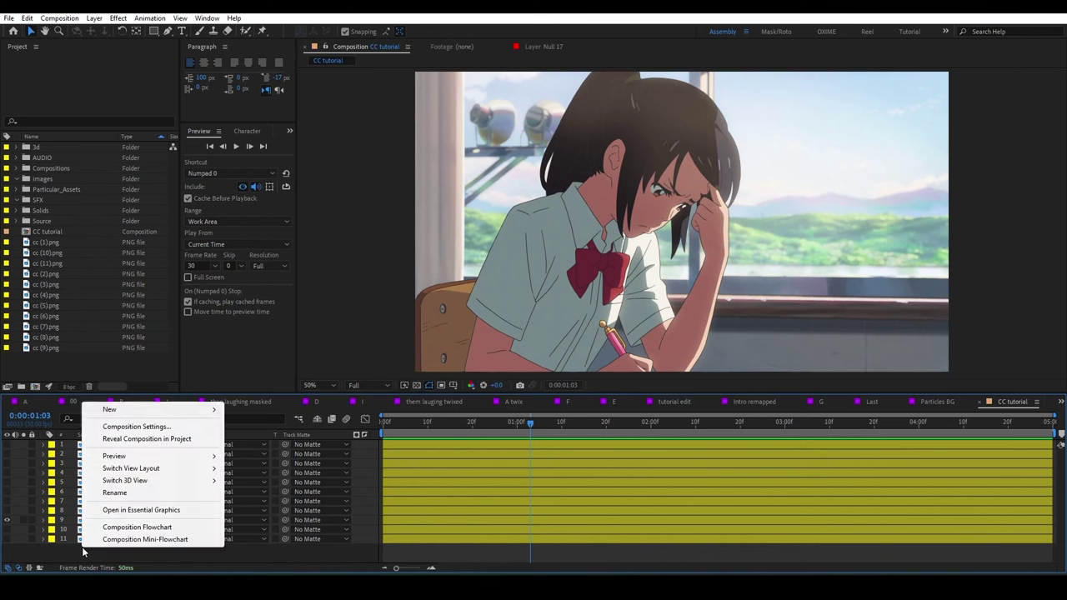
pyautogui.moveTo(126, 411)
pyautogui.click(287, 500)
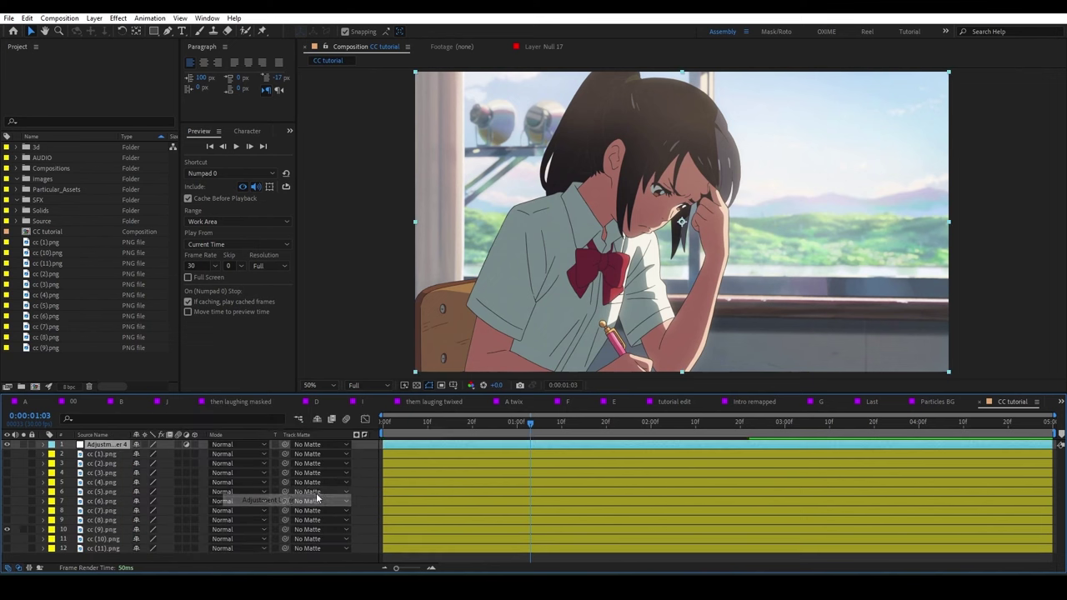
pyautogui.hotkey('ctrl', 'space')
pyautogui.write('deta')
pyautogui.click(426, 468)
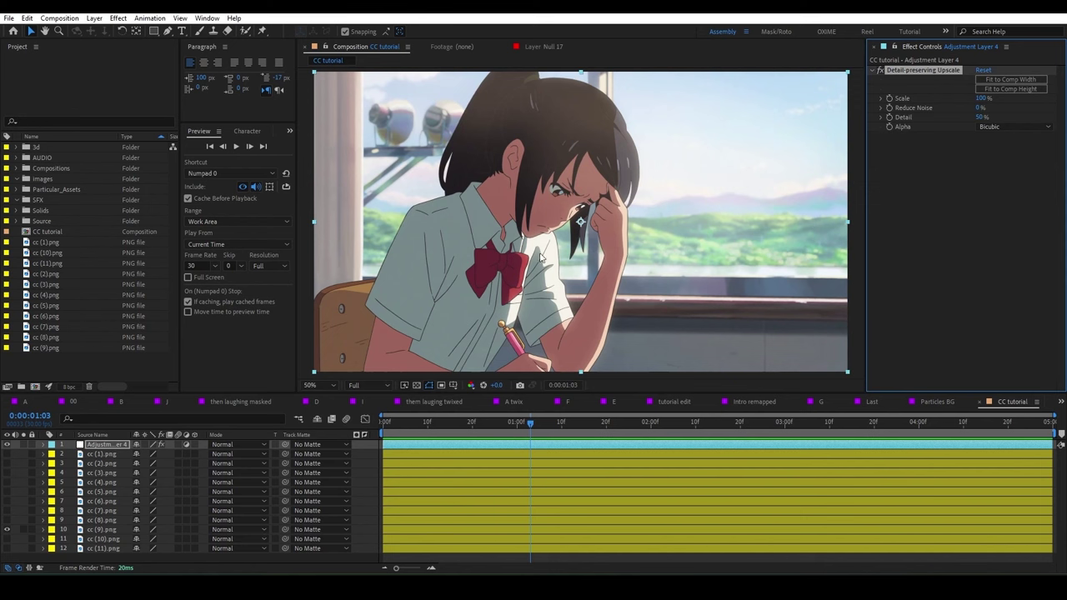
# - Raise the upscale's Reduce Noise and Detail to 100%
pyautogui.scroll(5, 667, 233)
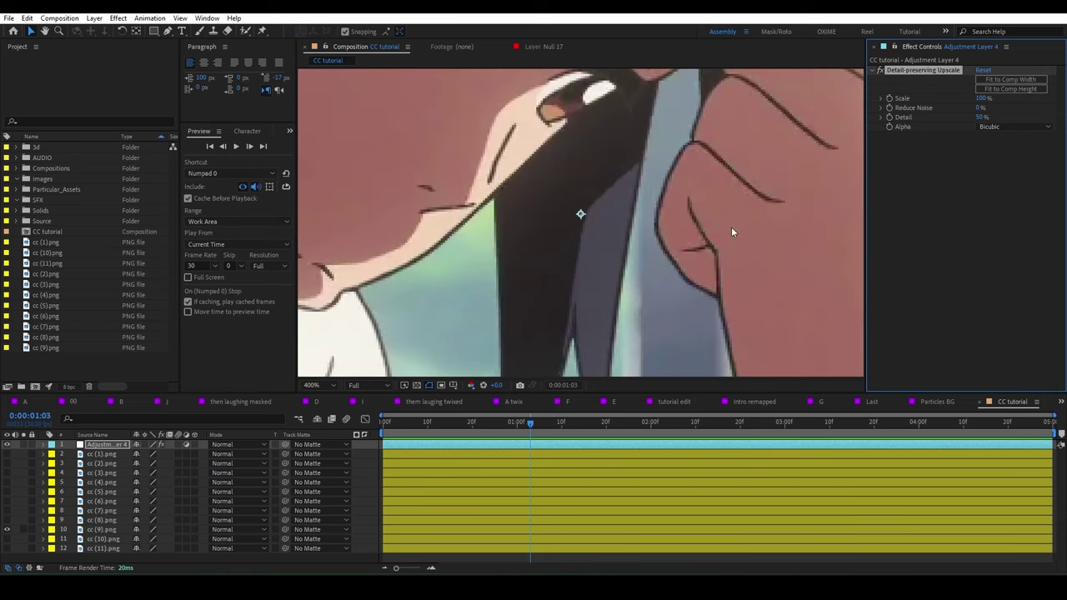
pyautogui.scroll(2, 525, 200)
pyautogui.scroll(1, 555, 196)
pyautogui.hscroll(-3, 543, 244)
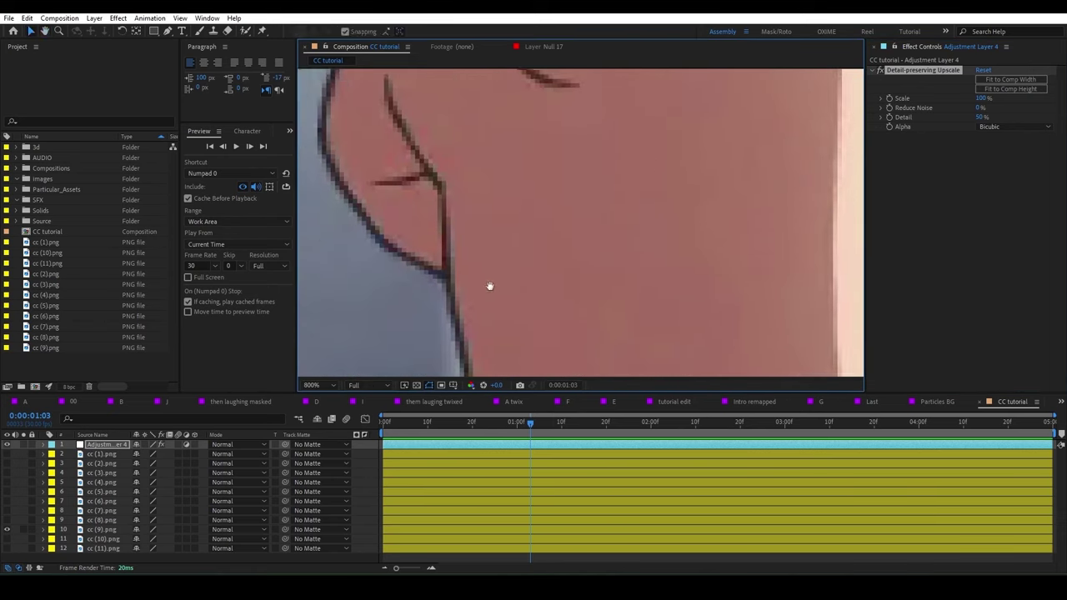
pyautogui.hscroll(-2, 488, 286)
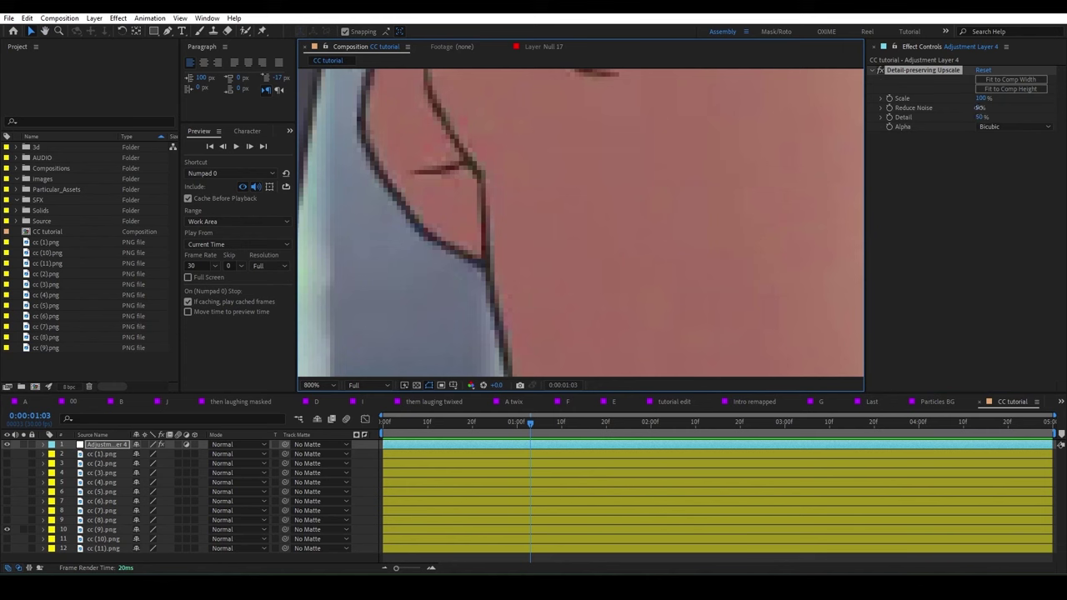
pyautogui.moveTo(980, 107)
pyautogui.mouseDown()
pyautogui.moveTo(1005, 108)
pyautogui.moveTo(1001, 116)
pyautogui.mouseUp()
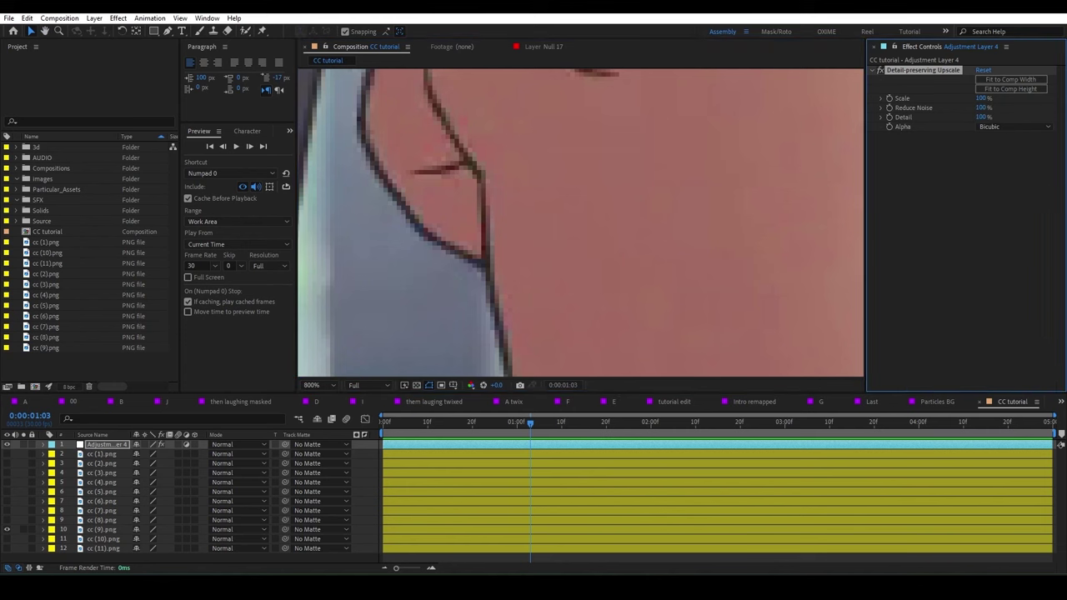
pyautogui.scroll(-4, 689, 173)
pyautogui.scroll(1, 657, 136)
pyautogui.scroll(1, 701, 322)
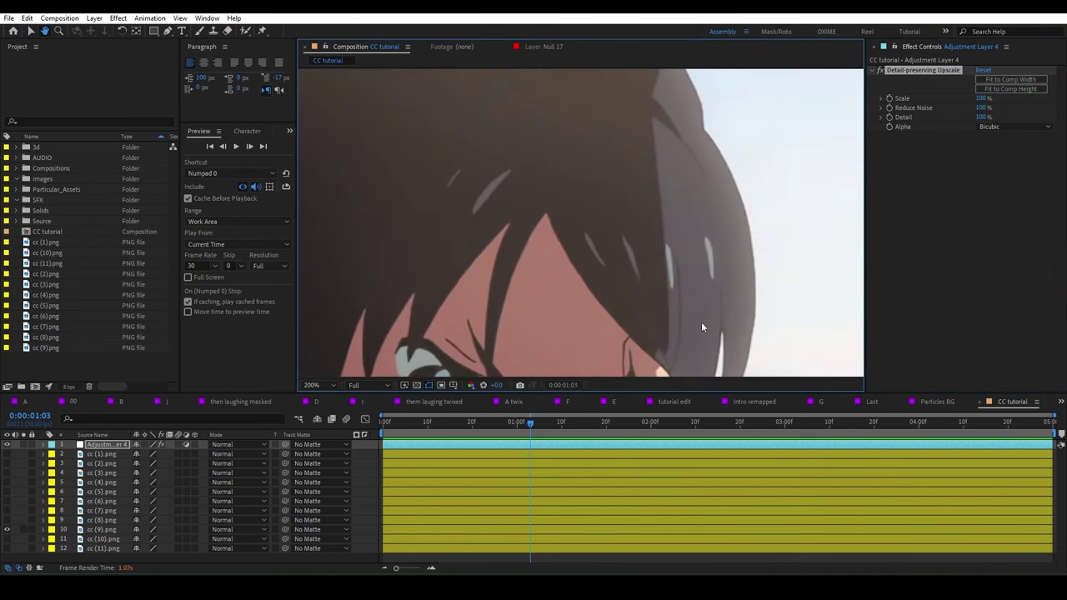
pyautogui.scroll(2, 702, 322)
pyautogui.scroll(2, 719, 271)
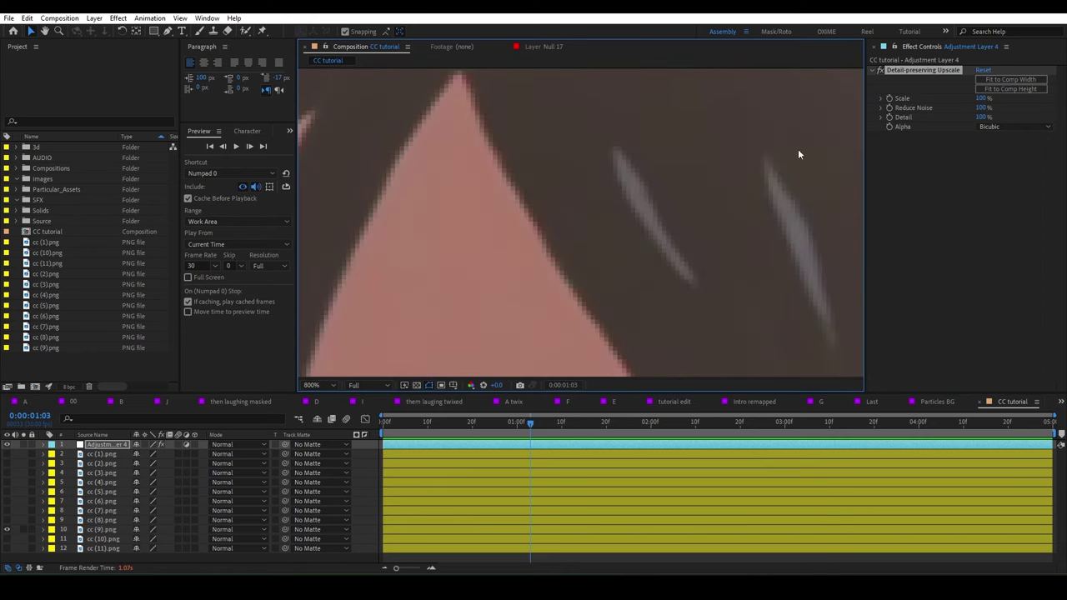
# - Toggle Detail-preserving Upscale off and on to compare, then reselect the adjustment layer
pyautogui.click(880, 70)
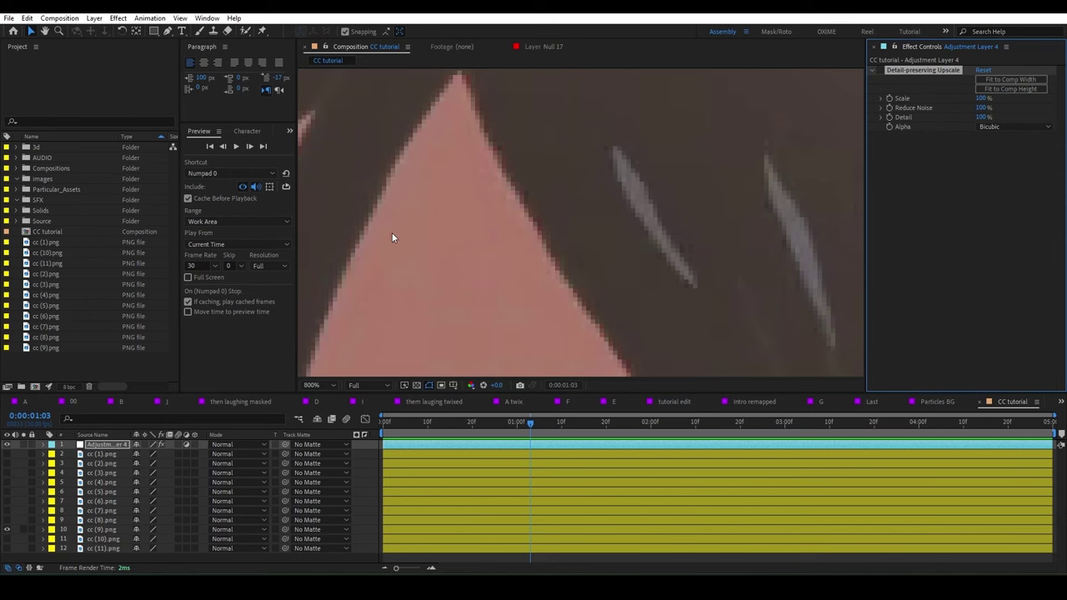
pyautogui.click(880, 70)
pyautogui.scroll(-2, 745, 222)
pyautogui.scroll(-1, 742, 225)
pyautogui.scroll(-1, 737, 232)
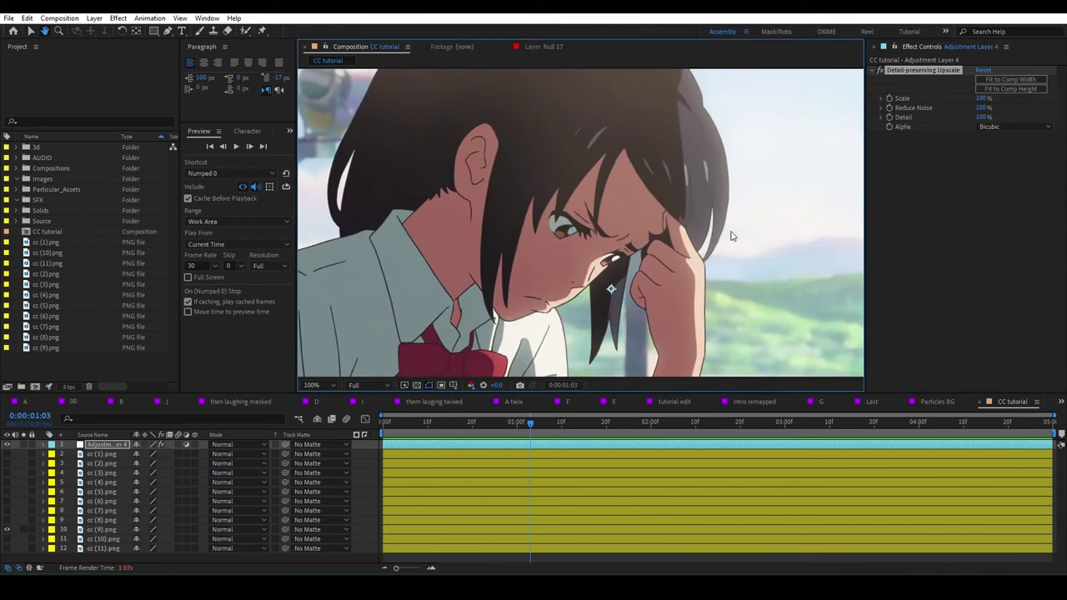
pyautogui.scroll(-1, 731, 238)
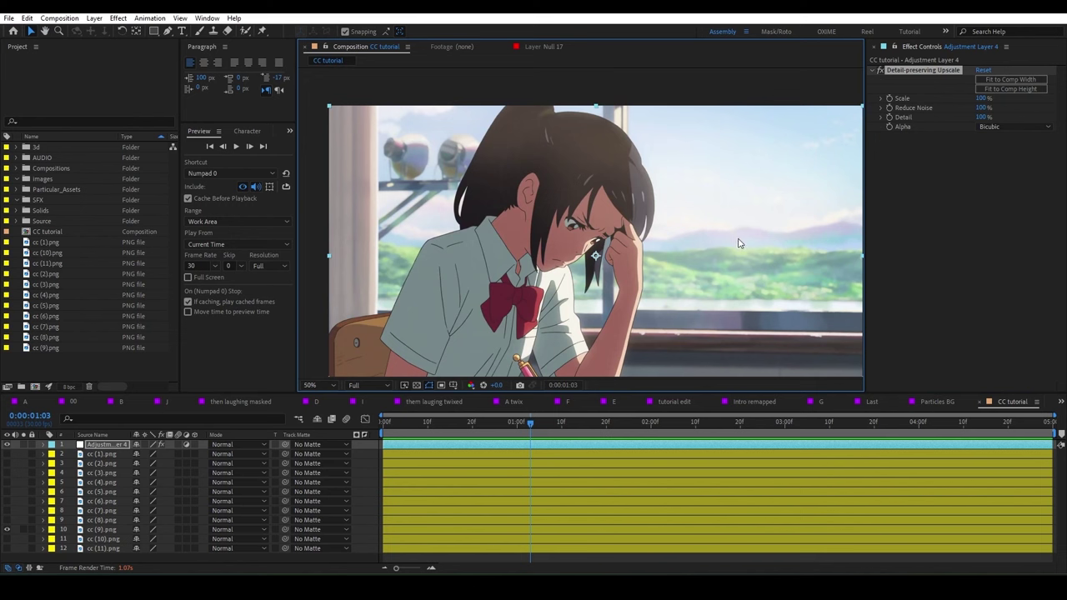
pyautogui.click(96, 448)
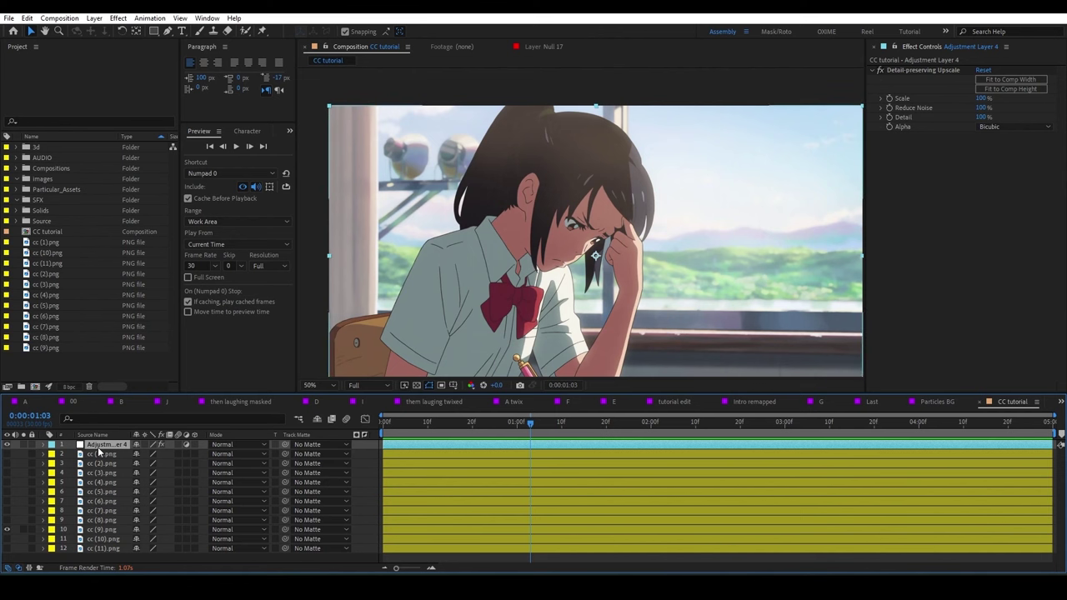
# - Duplicate the adjustment layer and delete Detail-preserving Upscale from the top copy
pyautogui.hotkey('ctrl', 'd')
pyautogui.click(917, 72)
pyautogui.press('Delete')
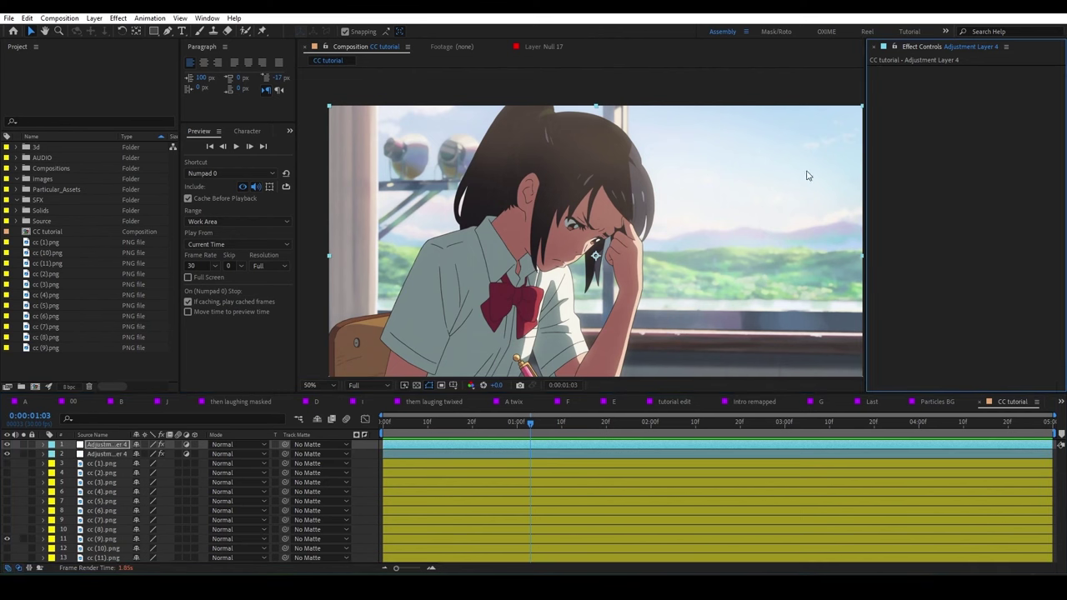
# - Apply BCC Unsharp Mask to the top copy with Radius and Amount both at 20
pyautogui.hotkey('ctrl', 'space')
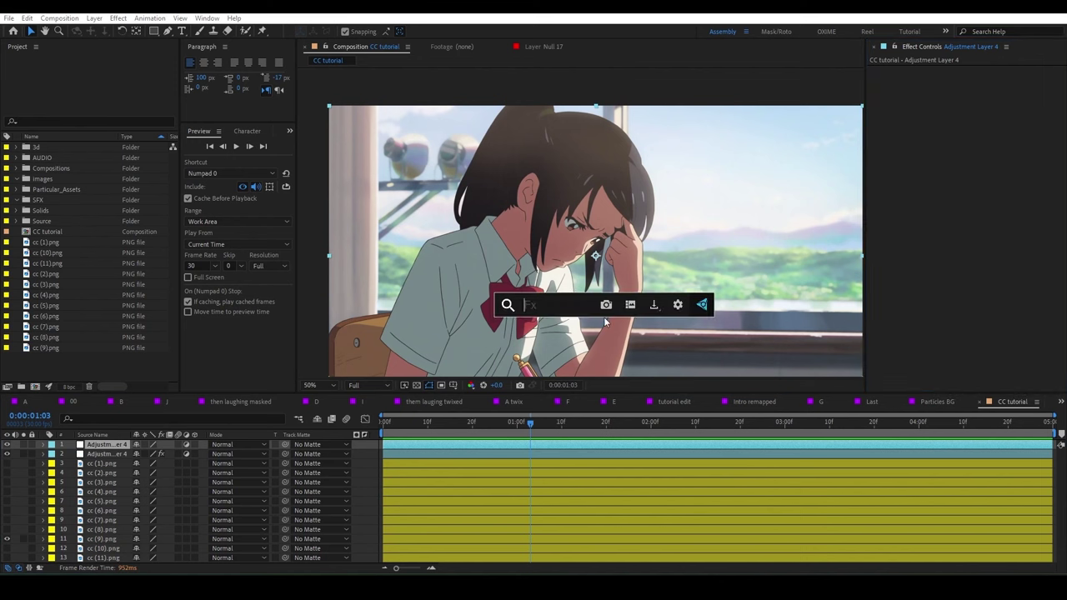
pyautogui.write('uns')
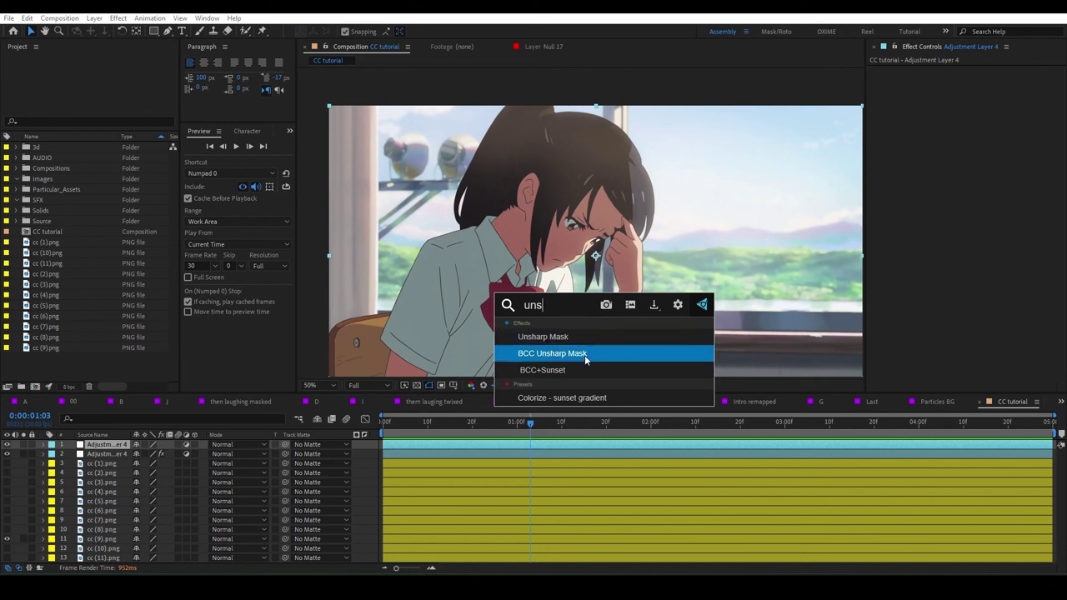
pyautogui.click(585, 355)
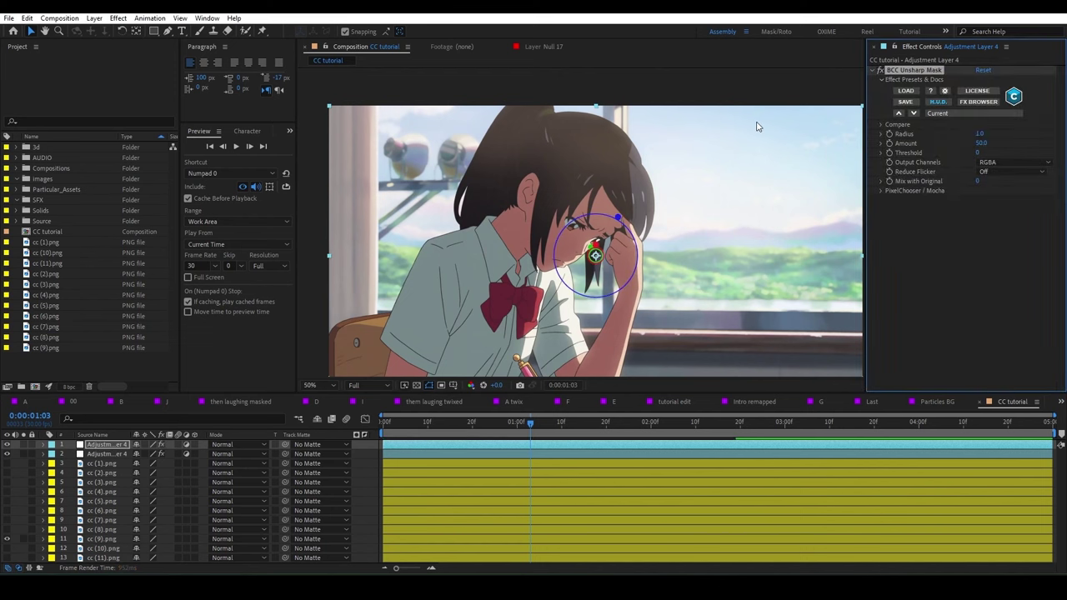
pyautogui.moveTo(981, 134); pyautogui.dragTo(1009, 134)
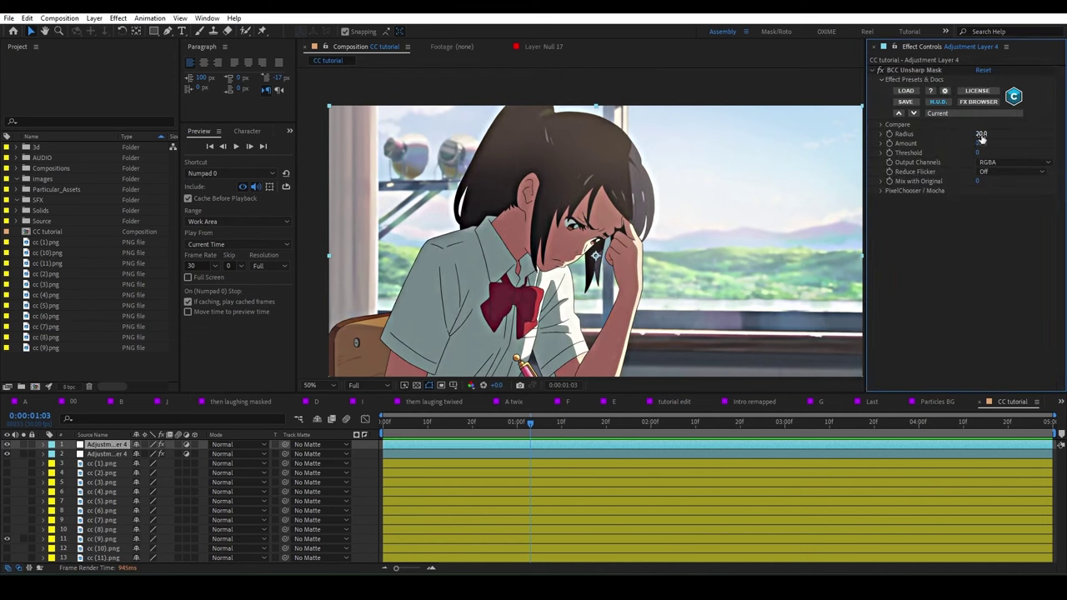
pyautogui.moveTo(983, 135); pyautogui.dragTo(997, 134)
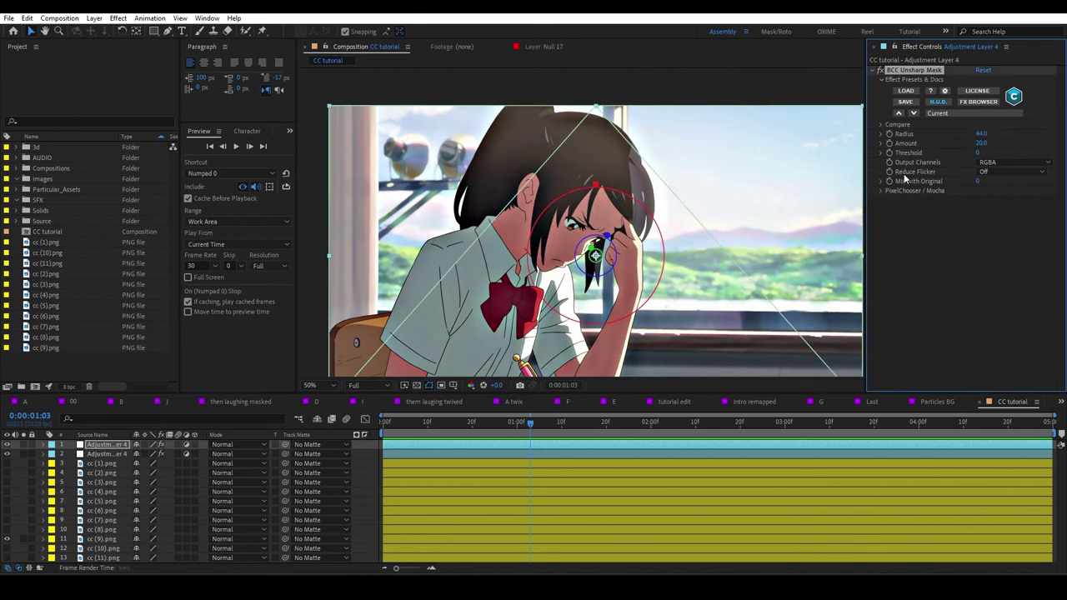
pyautogui.hotkey('ctrl', 'z')
pyautogui.hotkey('ctrl', 'z')
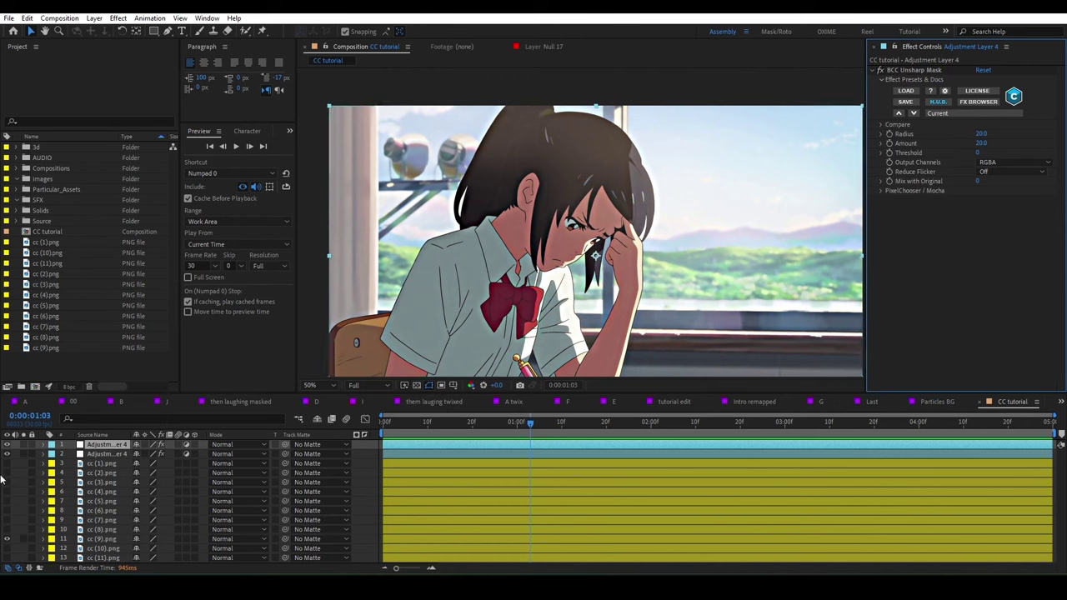
pyautogui.click(90, 454)
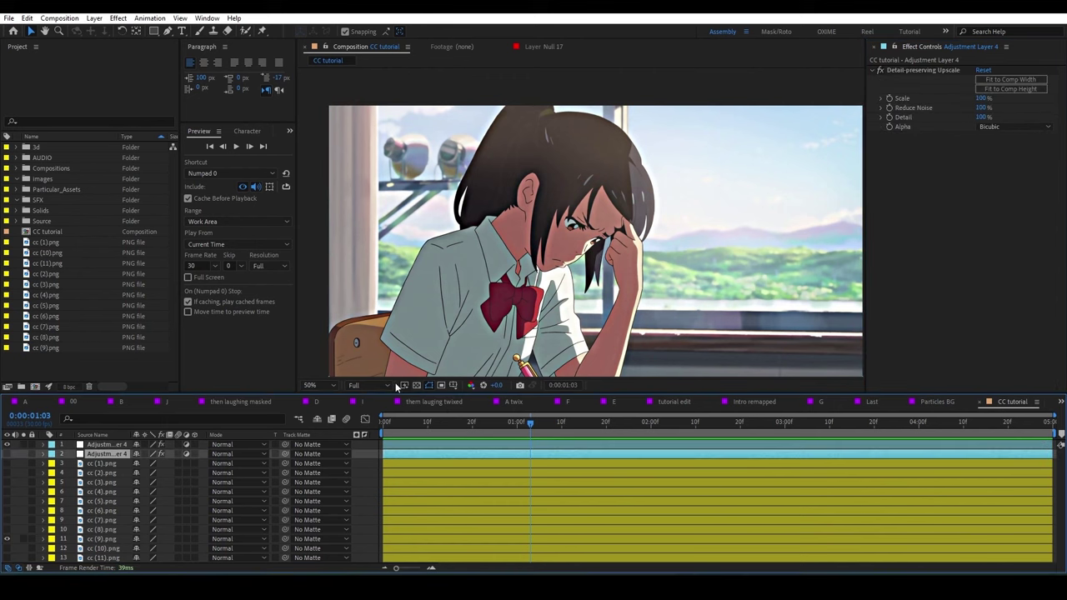
# - Set the top layer's BCC Unsharp Mask to Radius 46, Amount 18, and hide the girl-at-the-desk still
pyautogui.click(574, 232)
pyautogui.scroll(-2, 573, 232)
pyautogui.scroll(1, 573, 232)
pyautogui.scroll(1, 574, 232)
pyautogui.moveTo(593, 264); pyautogui.dragTo(581, 236)
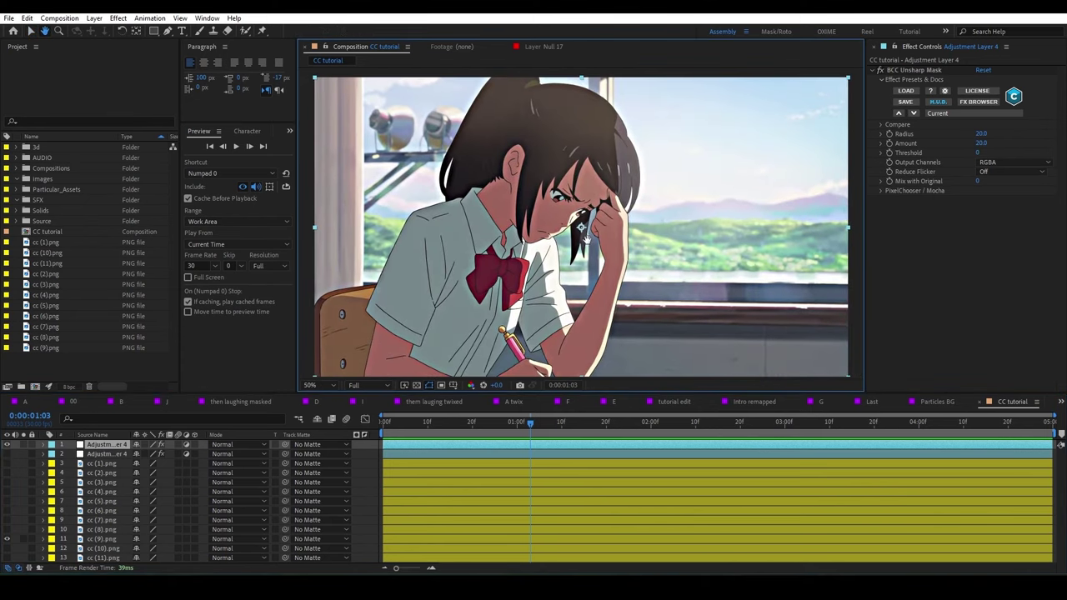
pyautogui.press('v')
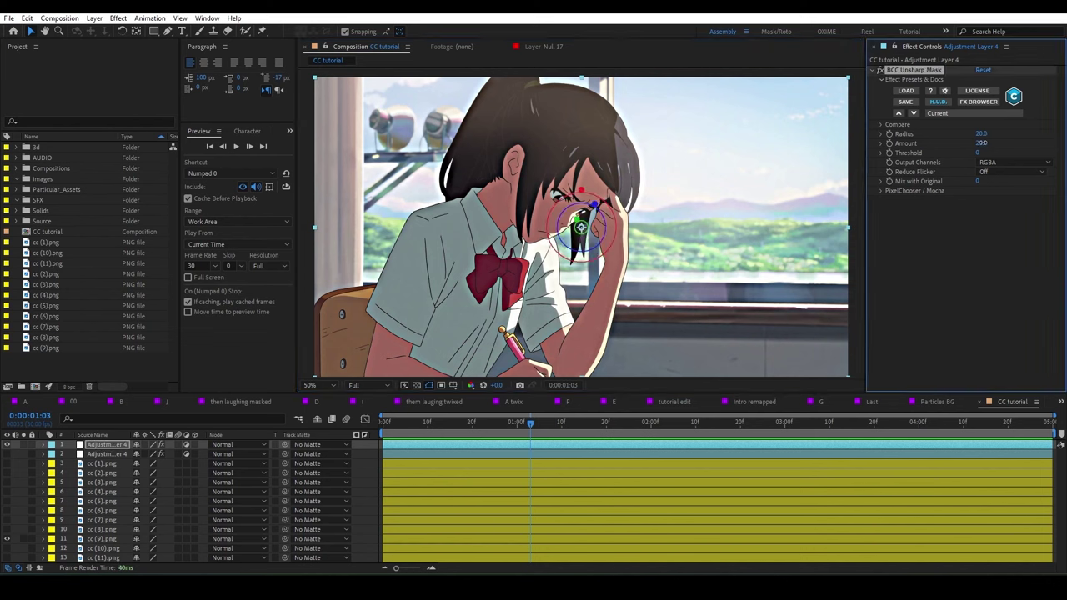
pyautogui.moveTo(981, 143)
pyautogui.mouseDown()
pyautogui.moveTo(997, 133)
pyautogui.moveTo(986, 144)
pyautogui.mouseUp()
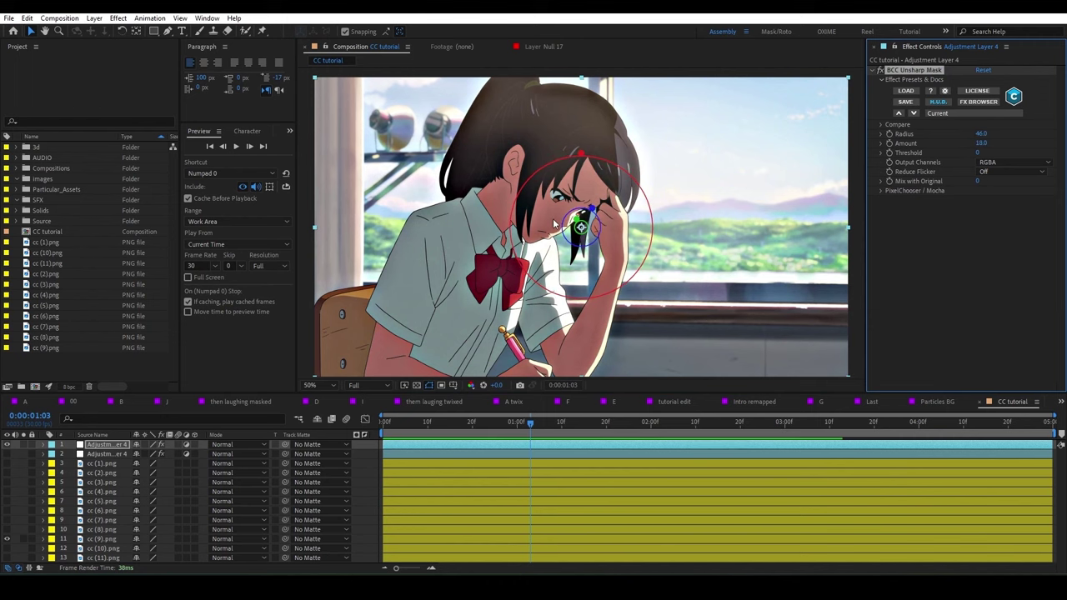
pyautogui.click(6, 539)
# - Hide the second adjustment layer, show the bench scene still, and set the sharpening Amount to 15
pyautogui.click(7, 455)
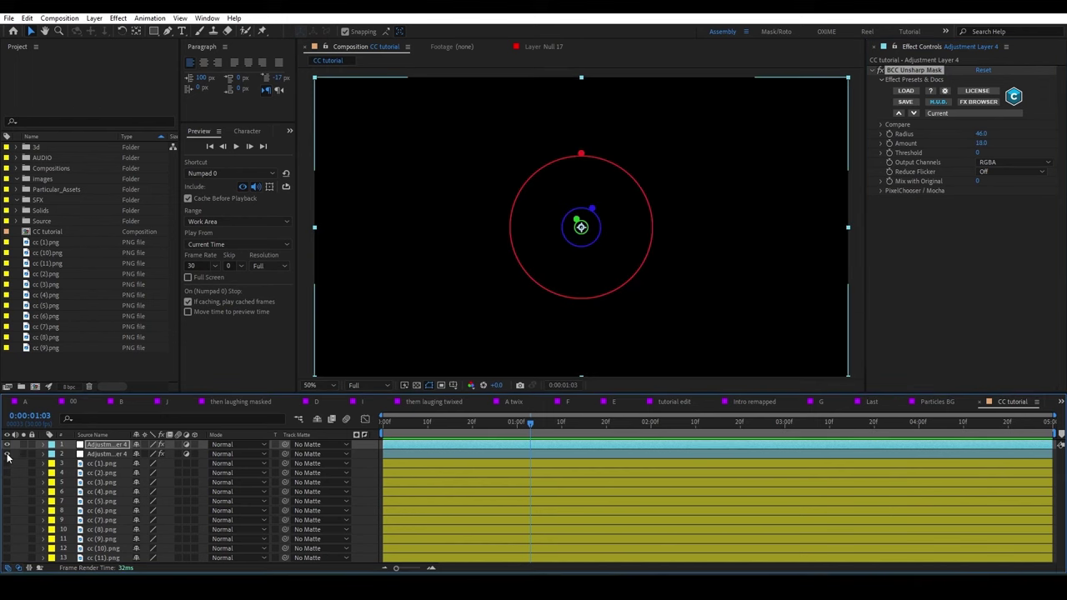
pyautogui.click(7, 463)
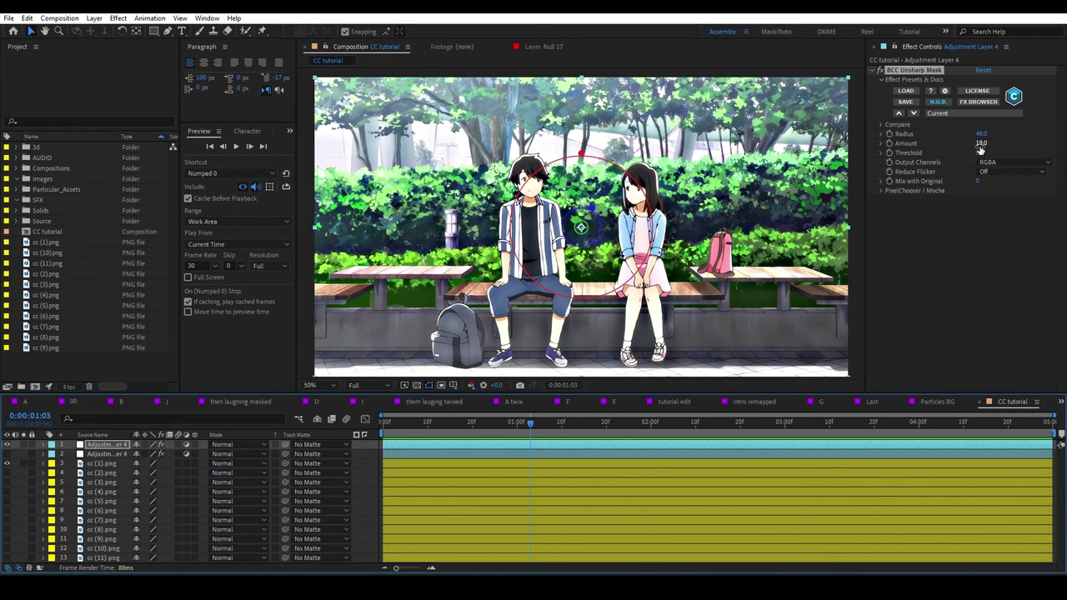
pyautogui.click(981, 144)
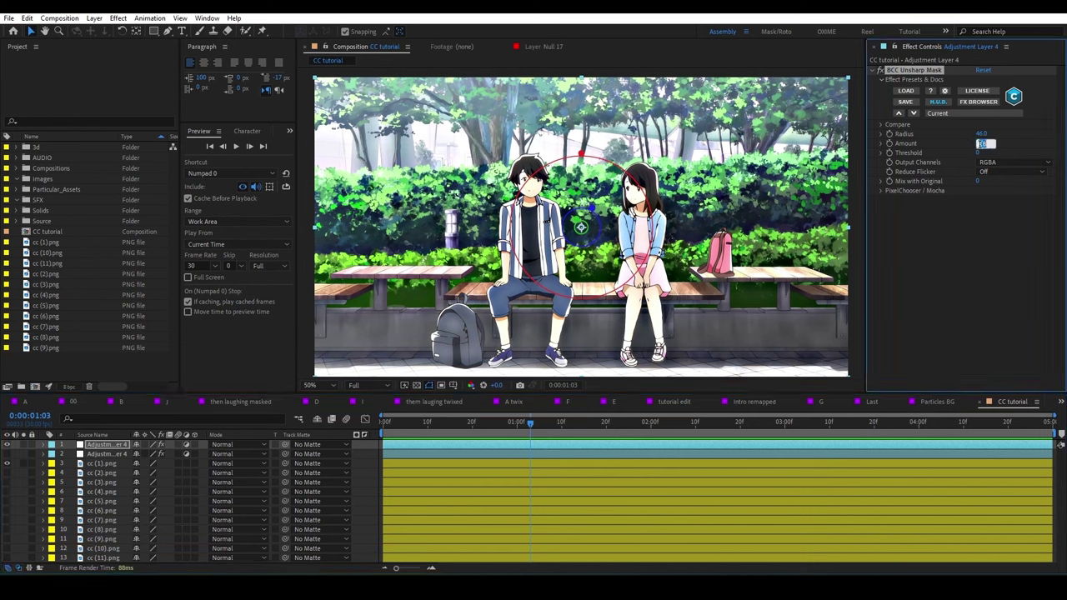
pyautogui.write('15')
pyautogui.press('Return')
# - Set the sharpening Radius to 30 and zoom in on the foliage between the two characters
pyautogui.click(984, 134)
pyautogui.write('30')
pyautogui.press('Return')
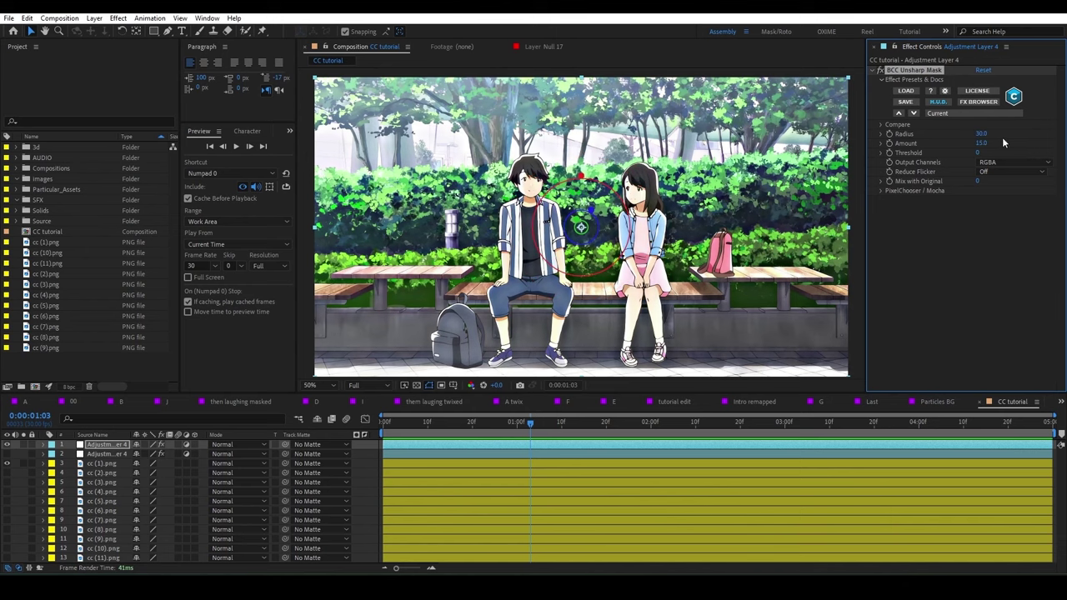
pyautogui.press(',')
pyautogui.press('.')
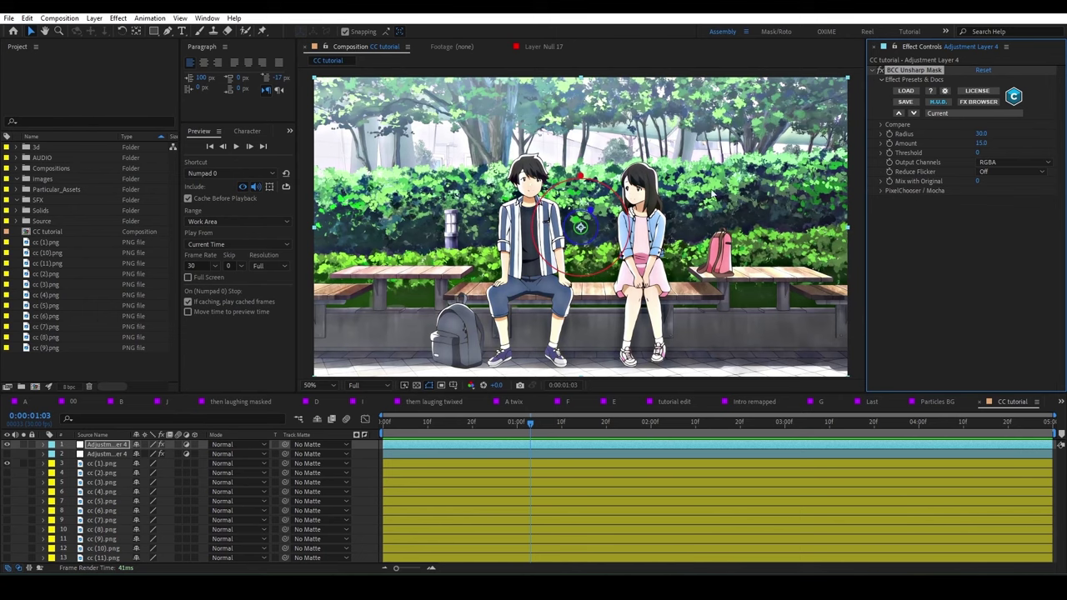
pyautogui.press('.')
pyautogui.press('.')
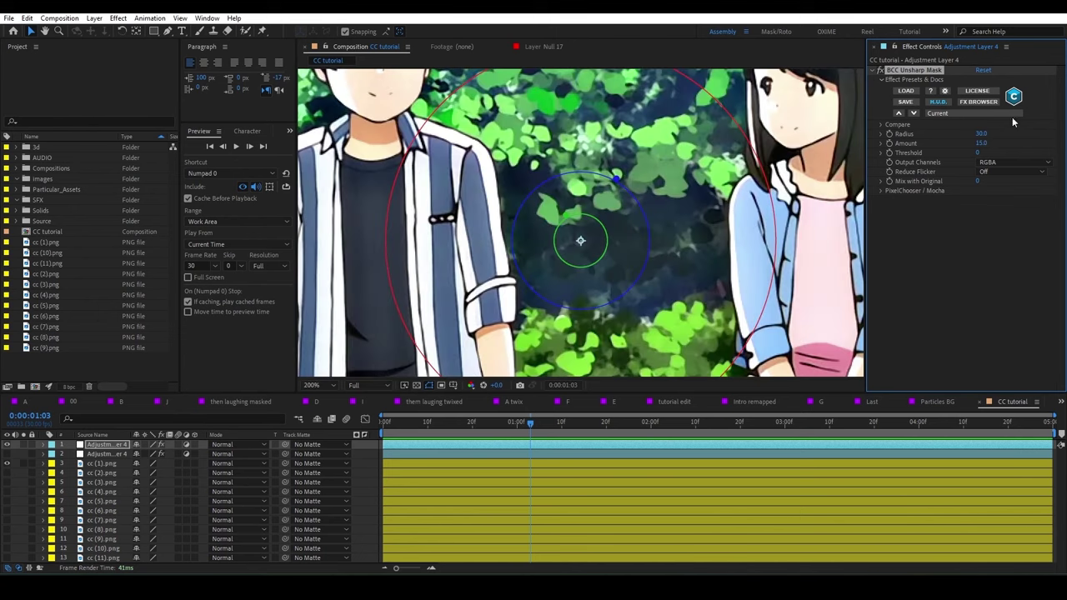
# - Lower the Radius to 12, enter a new Amount, and zoom back out to the whole frame
pyautogui.click(981, 134)
pyautogui.write('12')
pyautogui.press('Return')
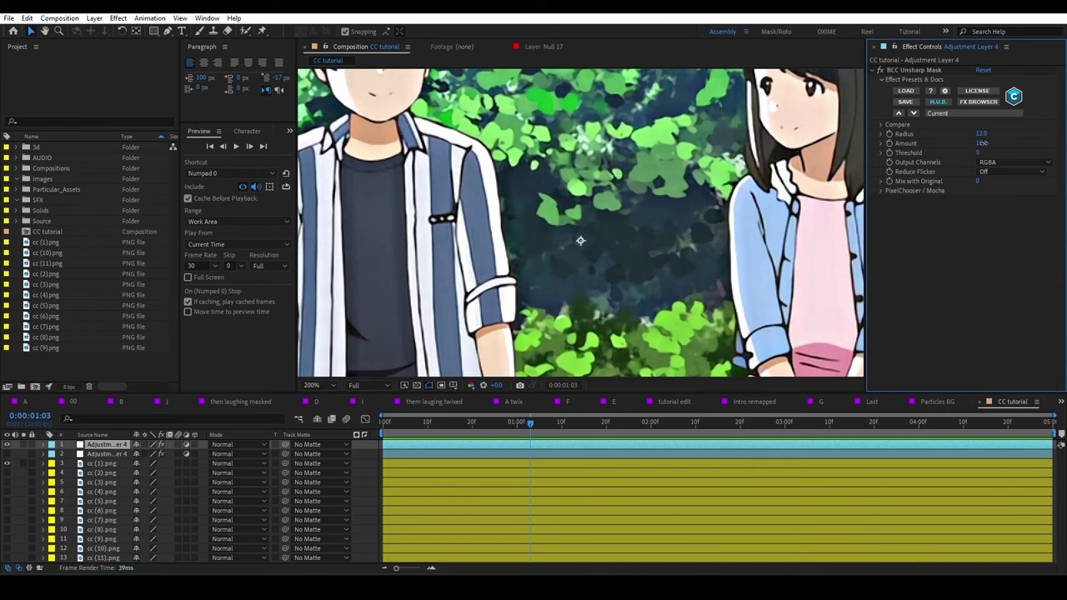
pyautogui.click(984, 144)
pyautogui.write('150')
pyautogui.press('Return')
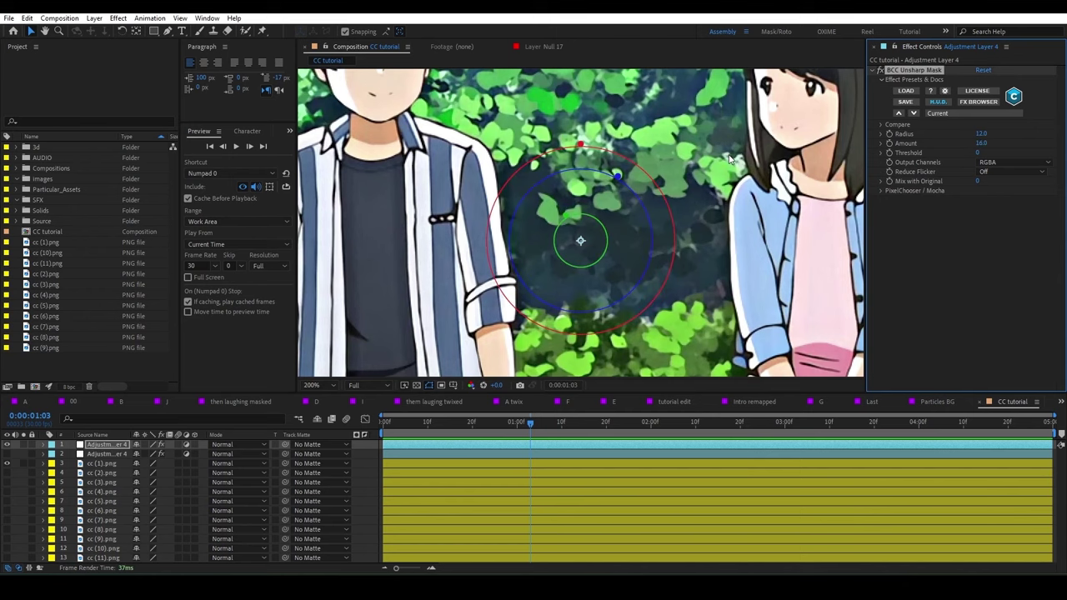
pyautogui.press(',')
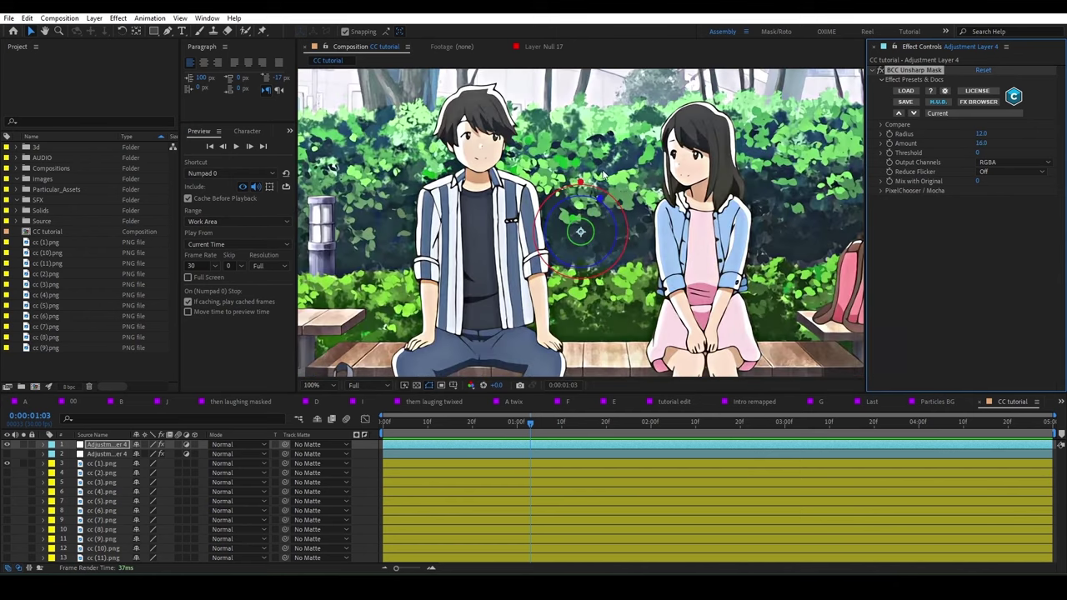
pyautogui.press(',')
# - Replace BCC Unsharp Mask with the built-in Sharpen effect at Sharpen Amount 20
pyautogui.press('Delete')
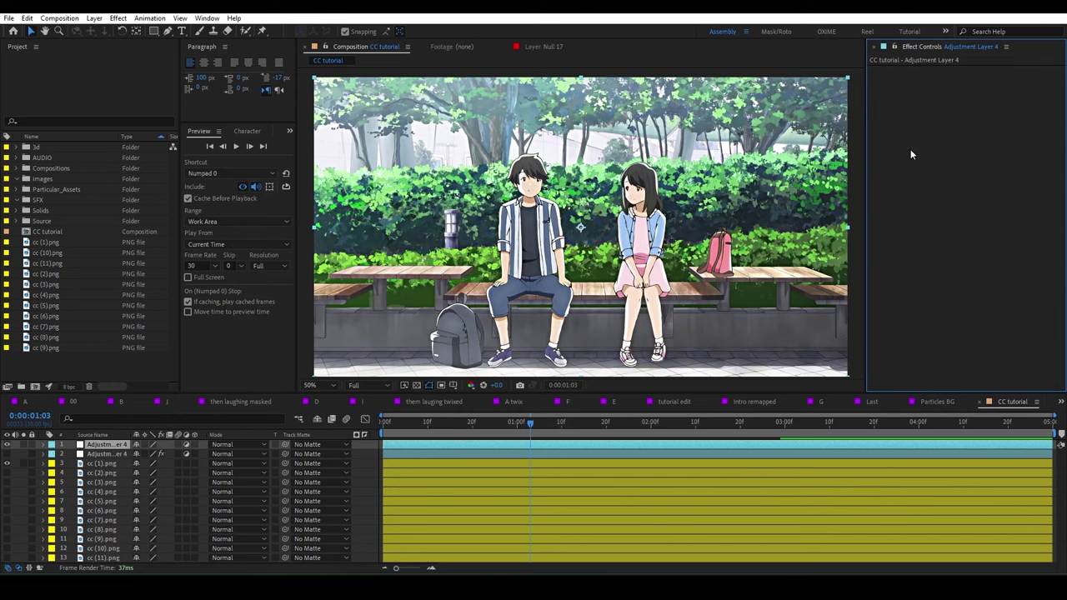
pyautogui.hotkey('ctrl', 'space')
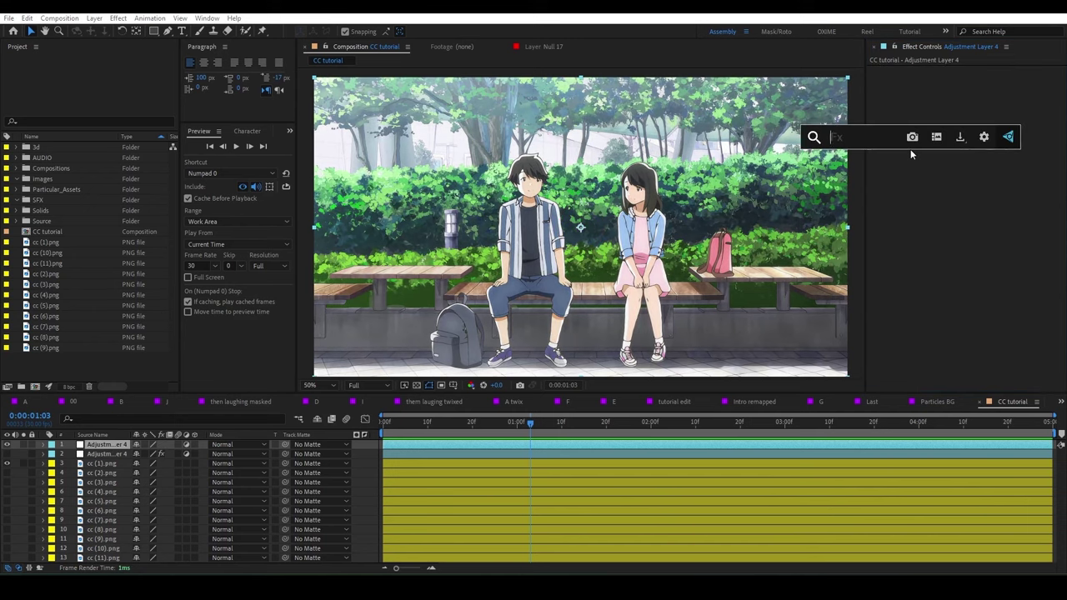
pyautogui.write('shap')
pyautogui.press('BackSpace')
pyautogui.press('Return')
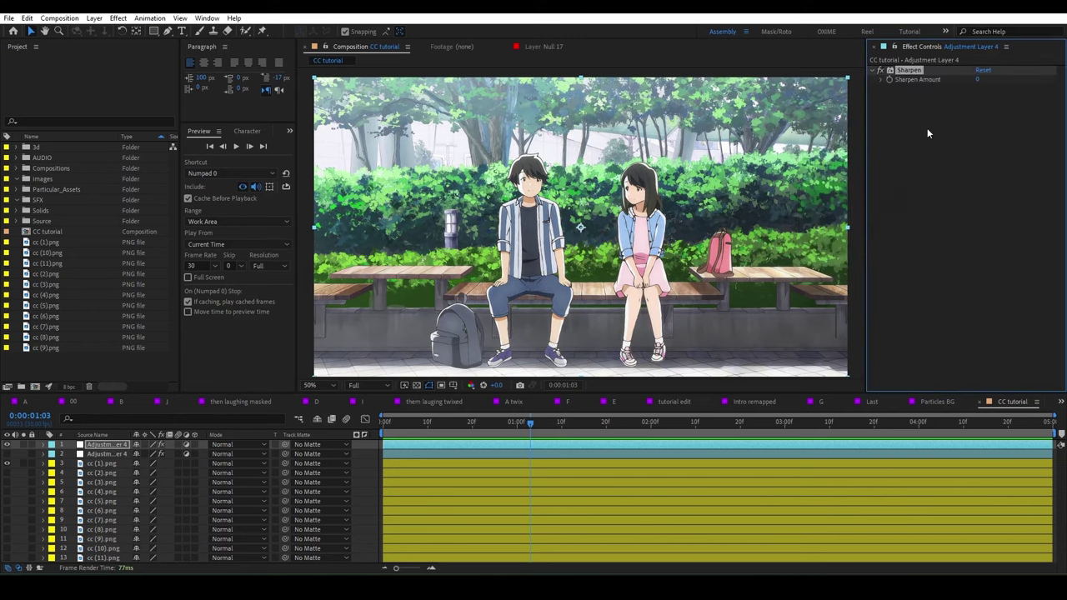
pyautogui.click(979, 79)
pyautogui.write('20')
pyautogui.press('Return')
# - Zoom onto the boy's face and toggle Sharpen off and on to compare
pyautogui.scroll(2, 582, 203)
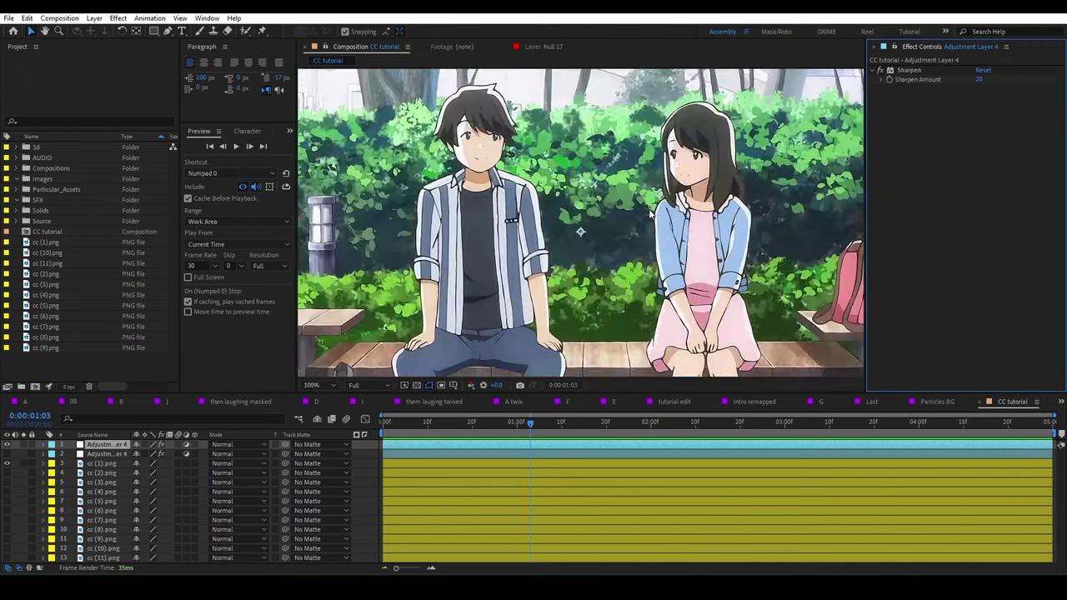
pyautogui.scroll(2, 582, 203)
pyautogui.scroll(-1, 582, 202)
pyautogui.scroll(3, 486, 201)
pyautogui.moveTo(485, 201); pyautogui.dragTo(743, 248)
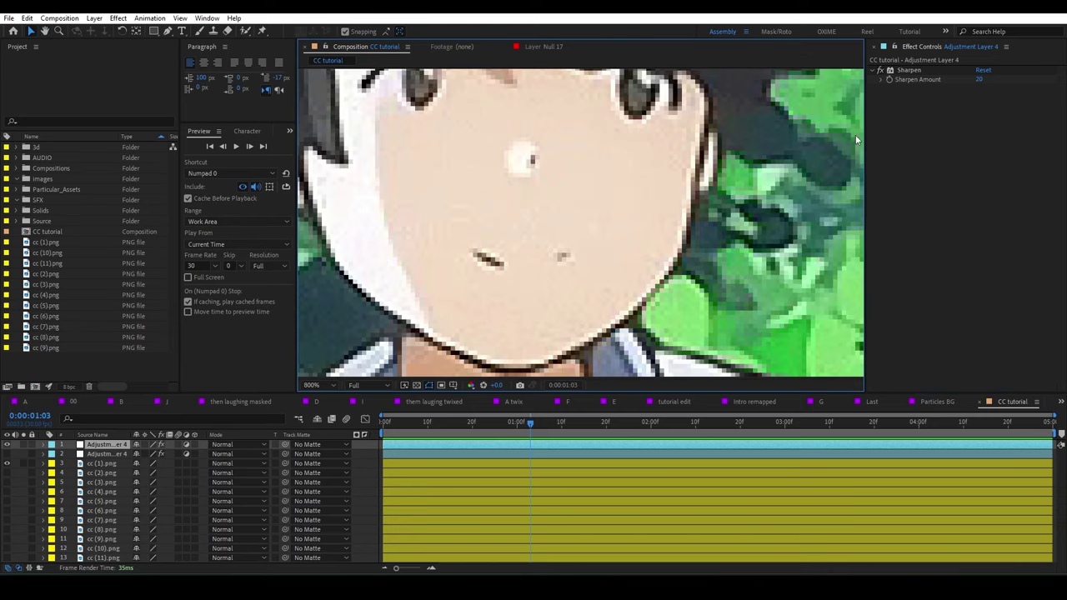
pyautogui.click(880, 70)
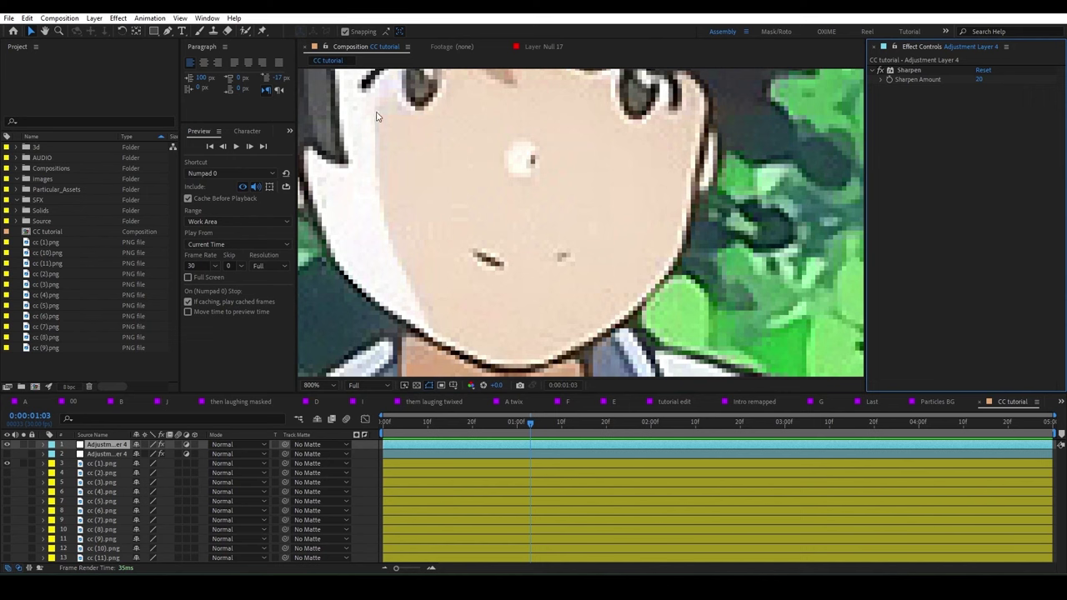
pyautogui.click(881, 70)
# - Show the second adjustment layer again and add Unsharp Mask below Sharpen on the top layer
pyautogui.click(7, 454)
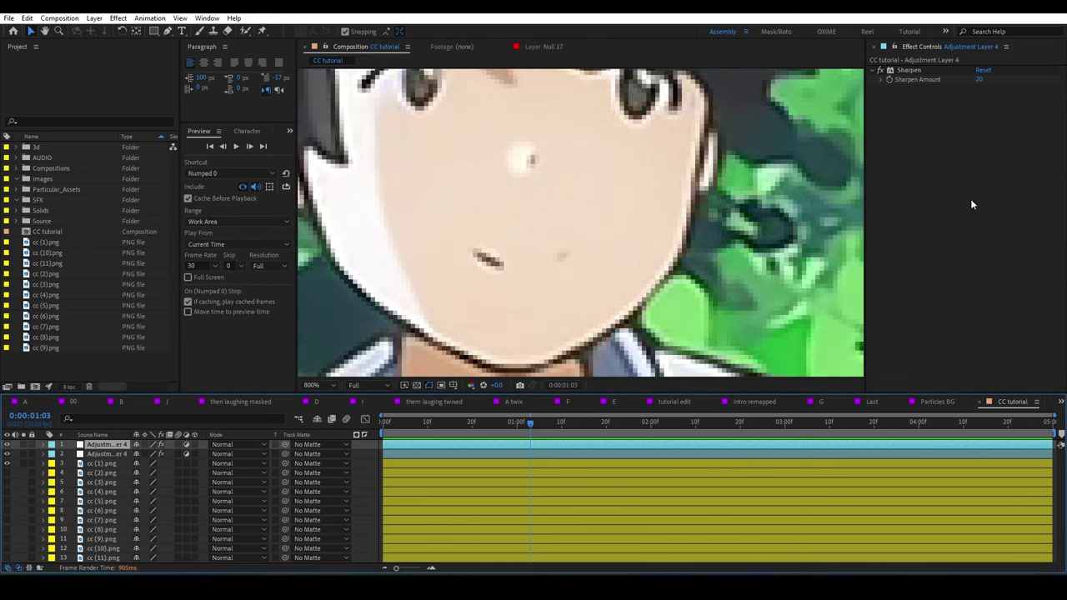
pyautogui.scroll(-1, 747, 202)
pyautogui.hotkey('ctrl', 'space')
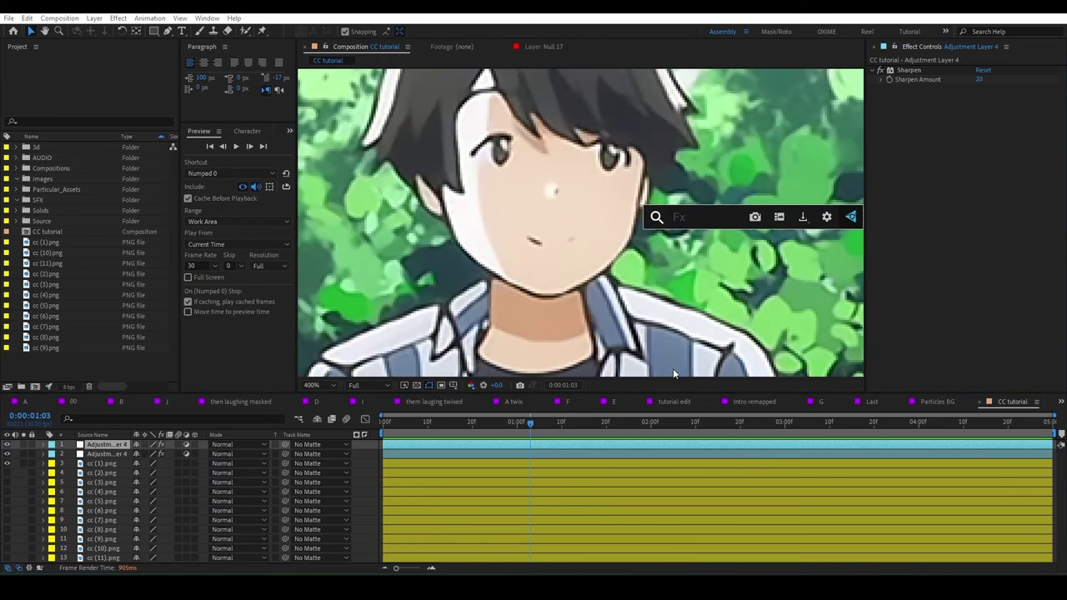
pyautogui.write('unsa')
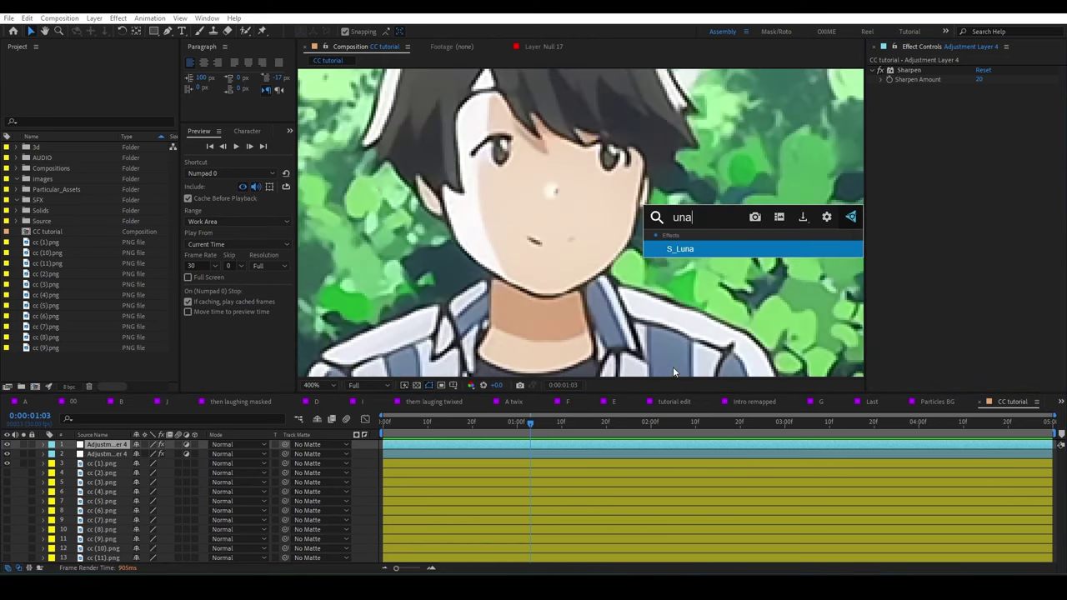
pyautogui.press('BackSpace')
pyautogui.click(712, 253)
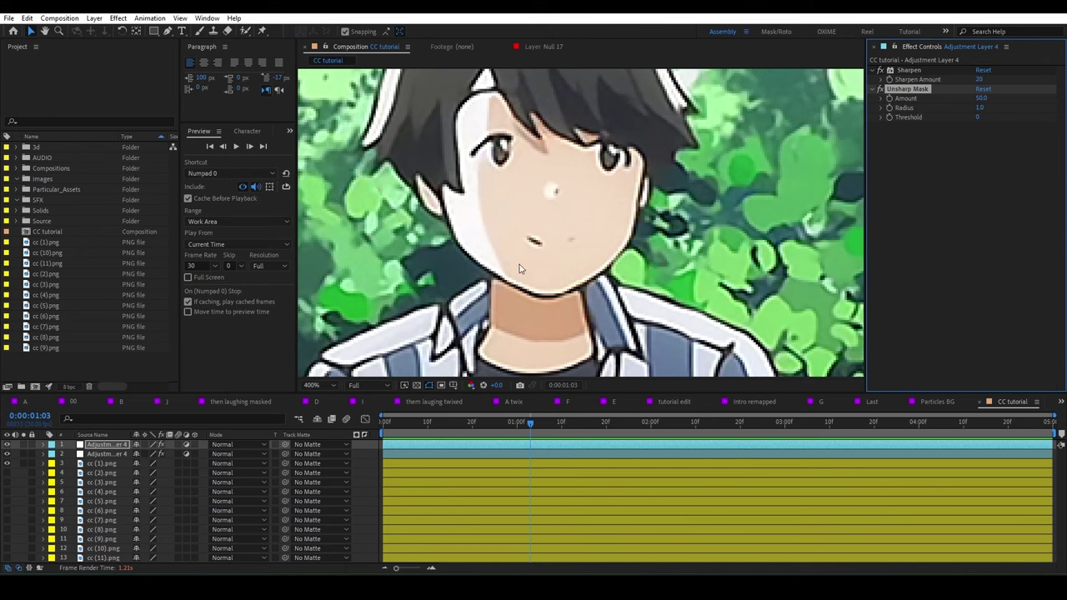
pyautogui.scroll(-5, 778, 208)
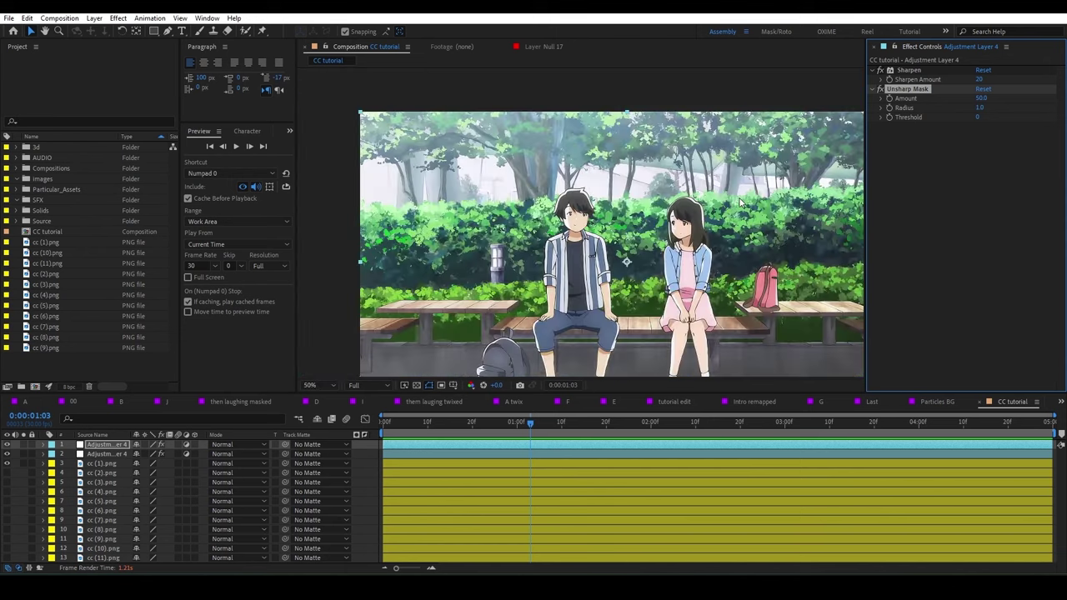
pyautogui.scroll(1, 751, 209)
pyautogui.moveTo(732, 211); pyautogui.dragTo(699, 144)
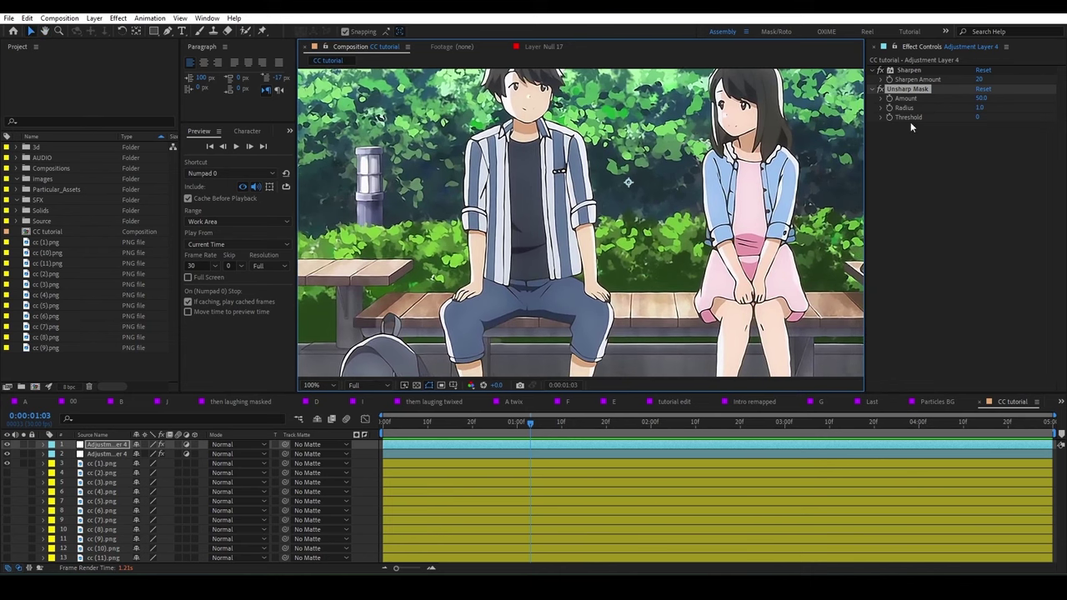
pyautogui.click(981, 97)
pyautogui.write('20')
pyautogui.press('Tab')
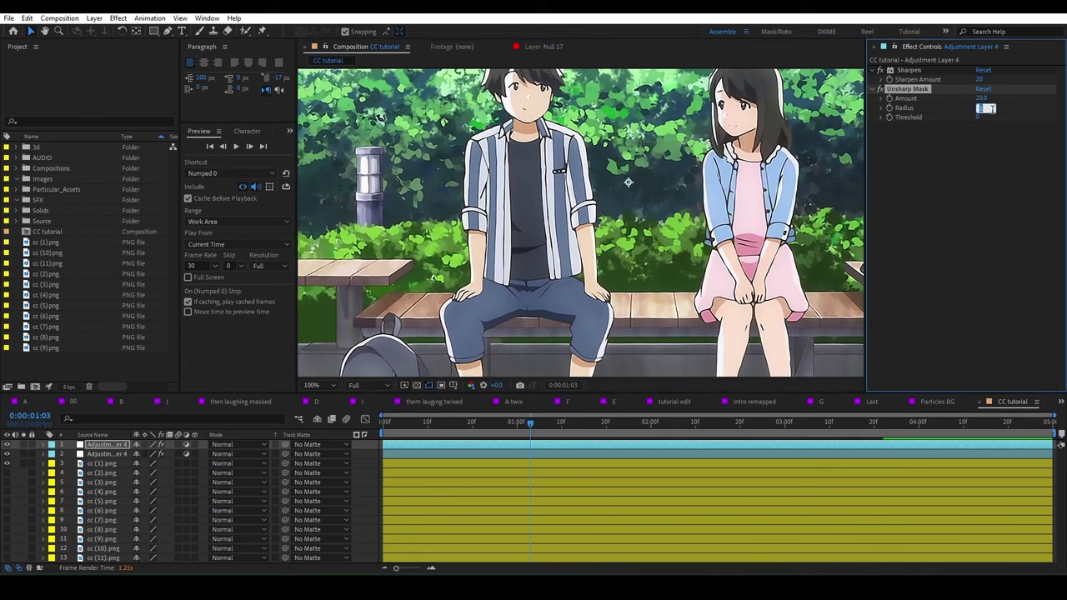
pyautogui.write('20')
pyautogui.click(1013, 113)
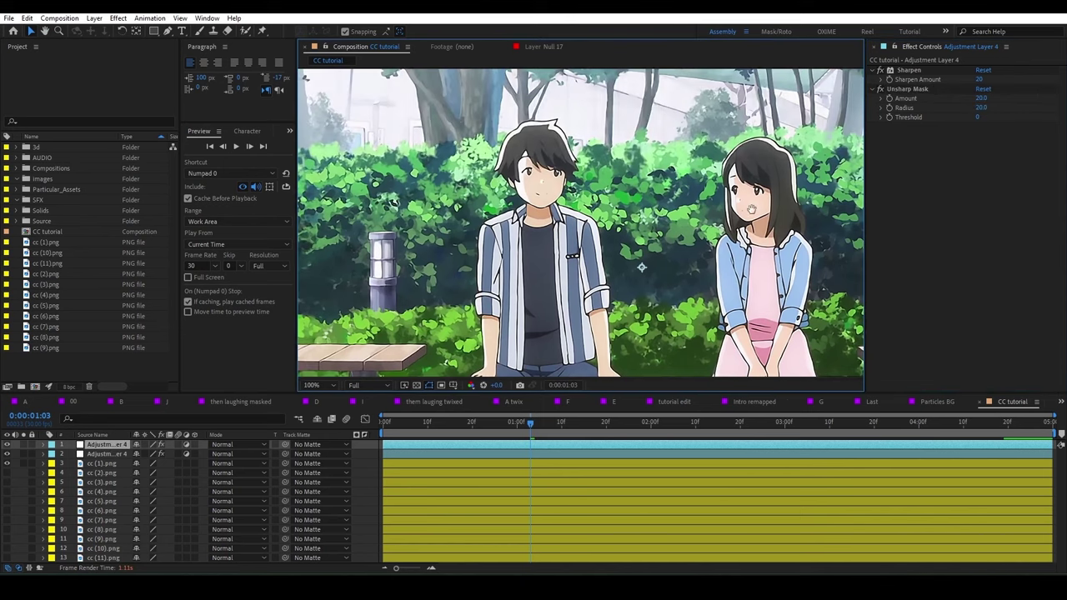
pyautogui.moveTo(978, 98); pyautogui.dragTo(1004, 98)
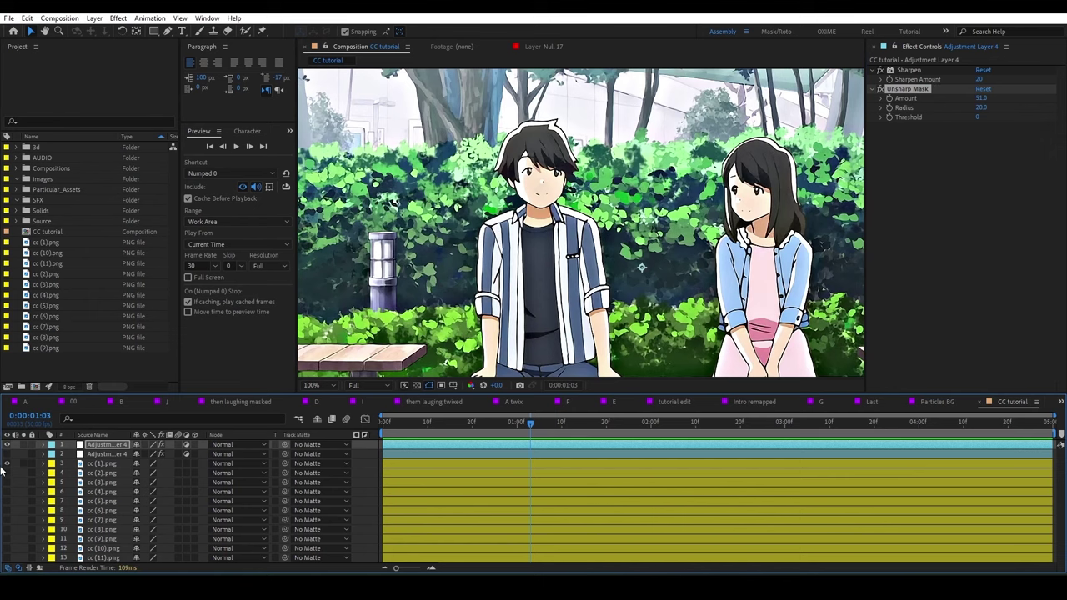
pyautogui.click(94, 451)
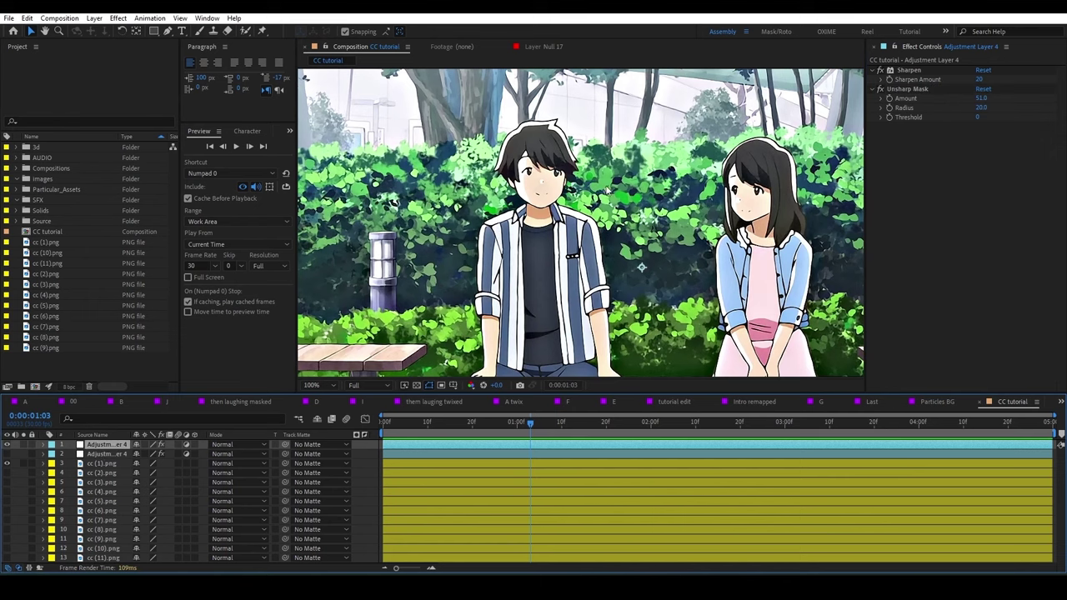
pyautogui.scroll(4, 601, 190)
pyautogui.scroll(-1, 600, 189)
pyautogui.scroll(-1, 601, 189)
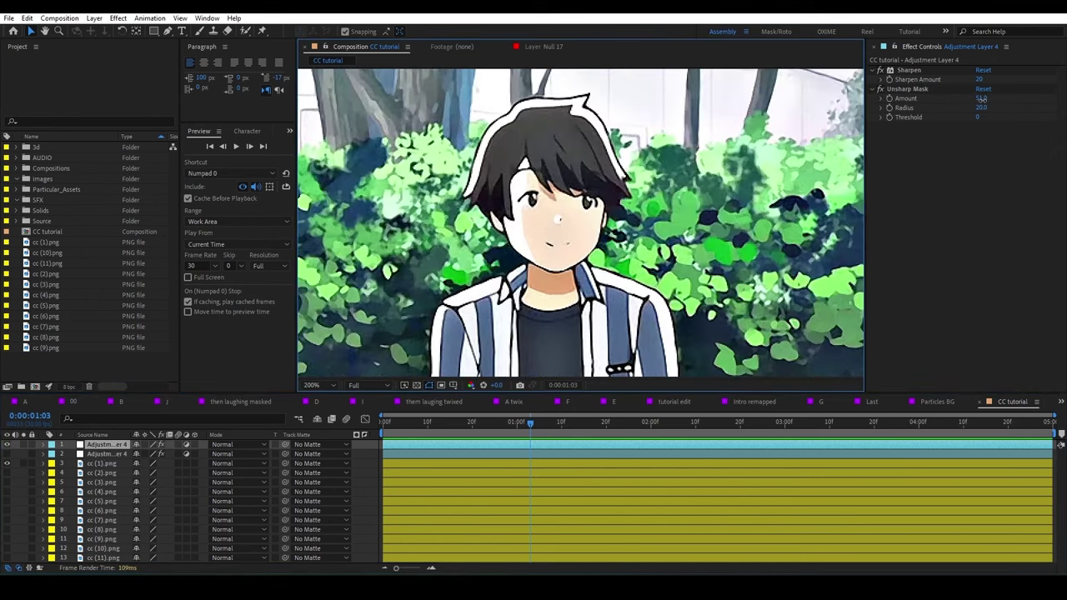
pyautogui.moveTo(980, 98); pyautogui.dragTo(981, 109)
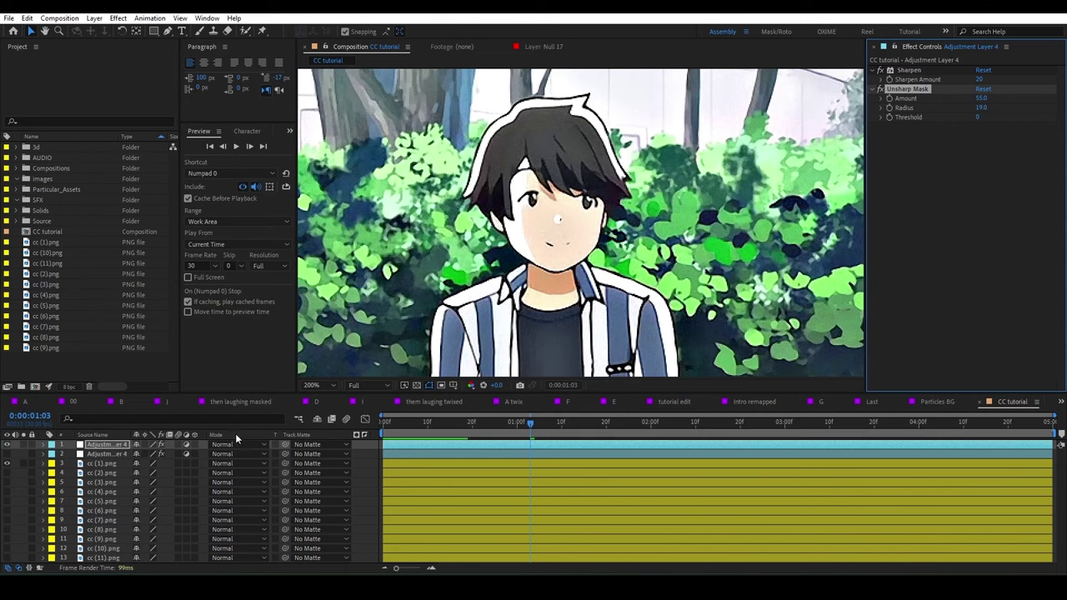
pyautogui.click(7, 445)
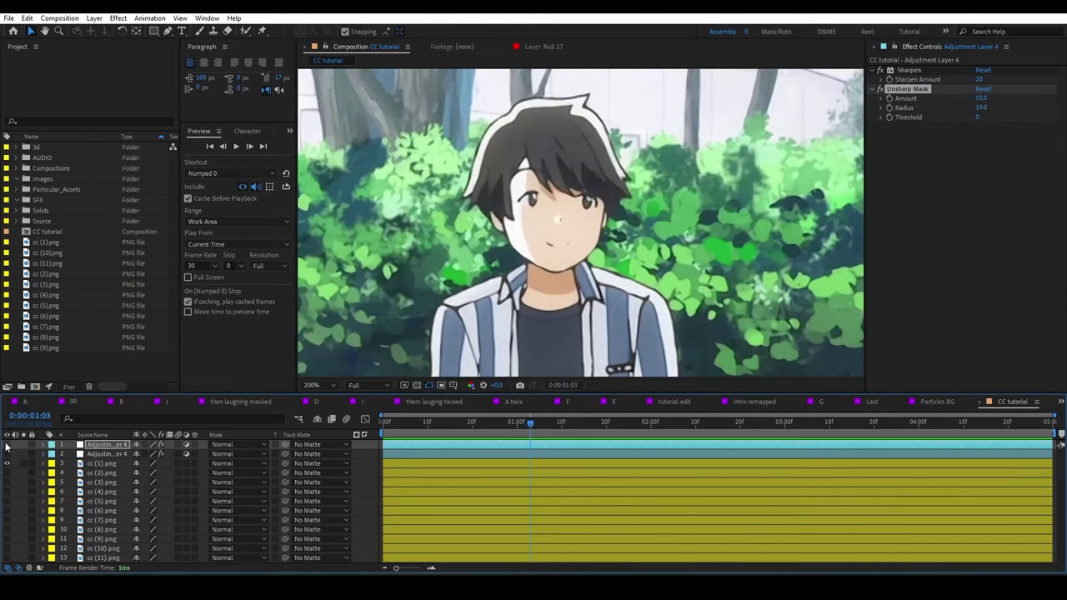
pyautogui.click(7, 445)
pyautogui.scroll(-4, 342, 192)
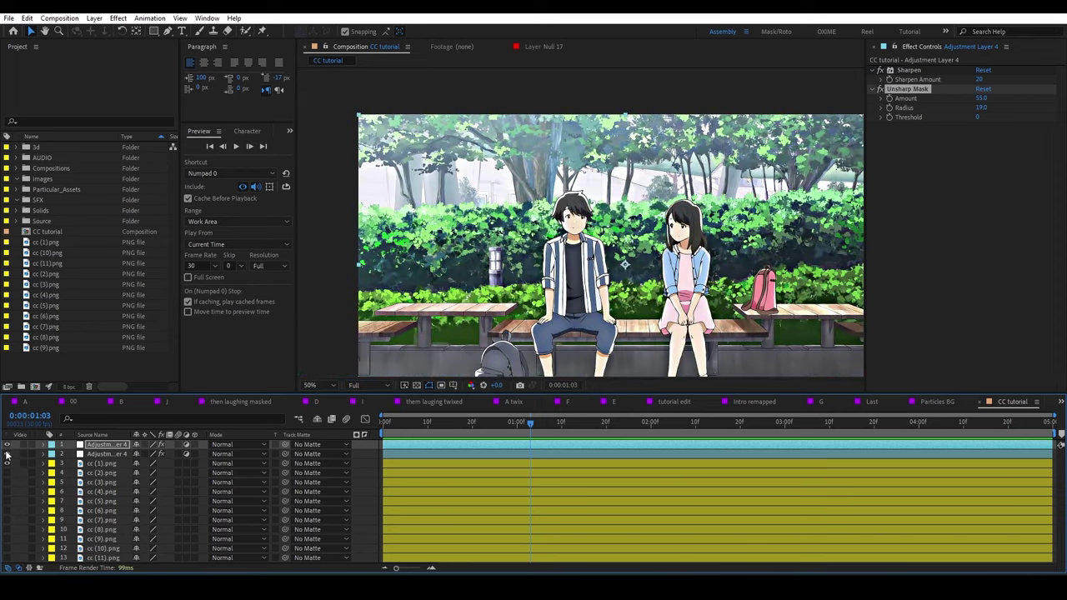
pyautogui.click(333, 366)
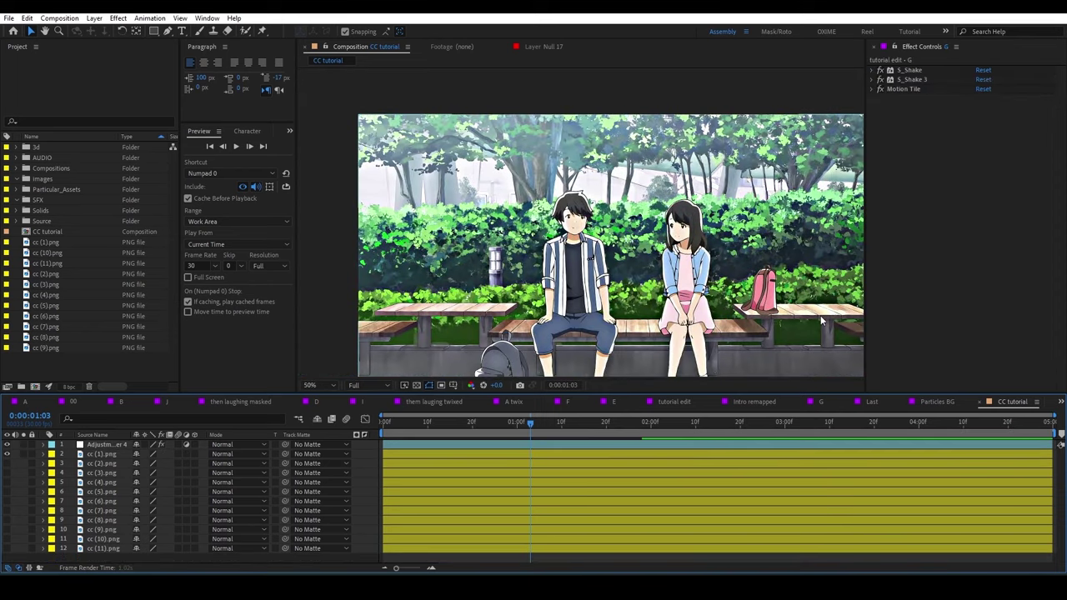
# - Delete both the Sharpen and Unsharp Mask effects from the top adjustment layer
pyautogui.click(775, 373)
pyautogui.click(911, 70)
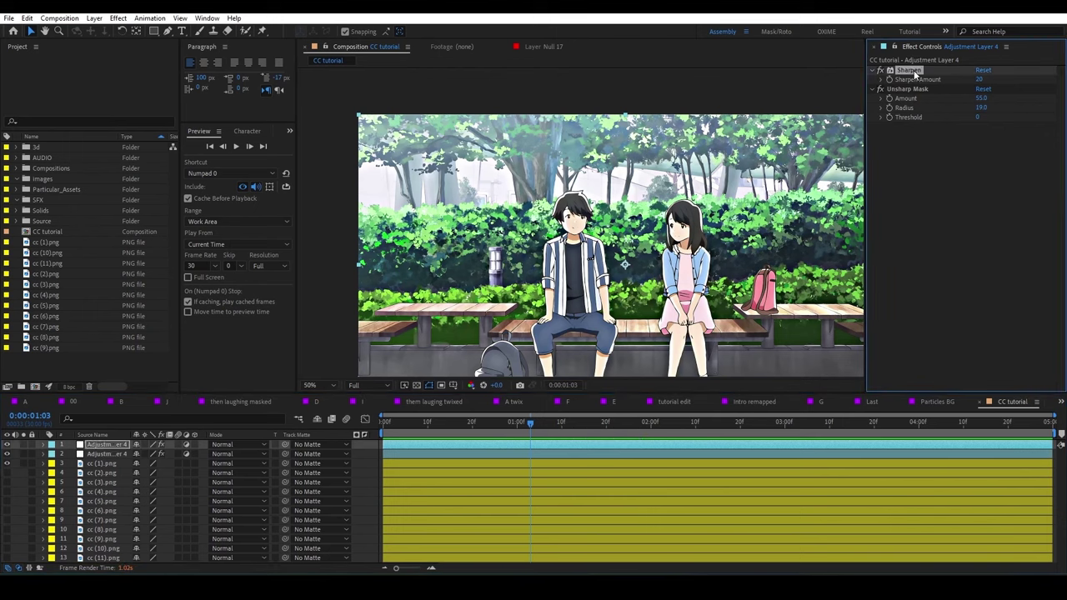
pyautogui.hotkey('ctrl', 'a')
pyautogui.press('Delete')
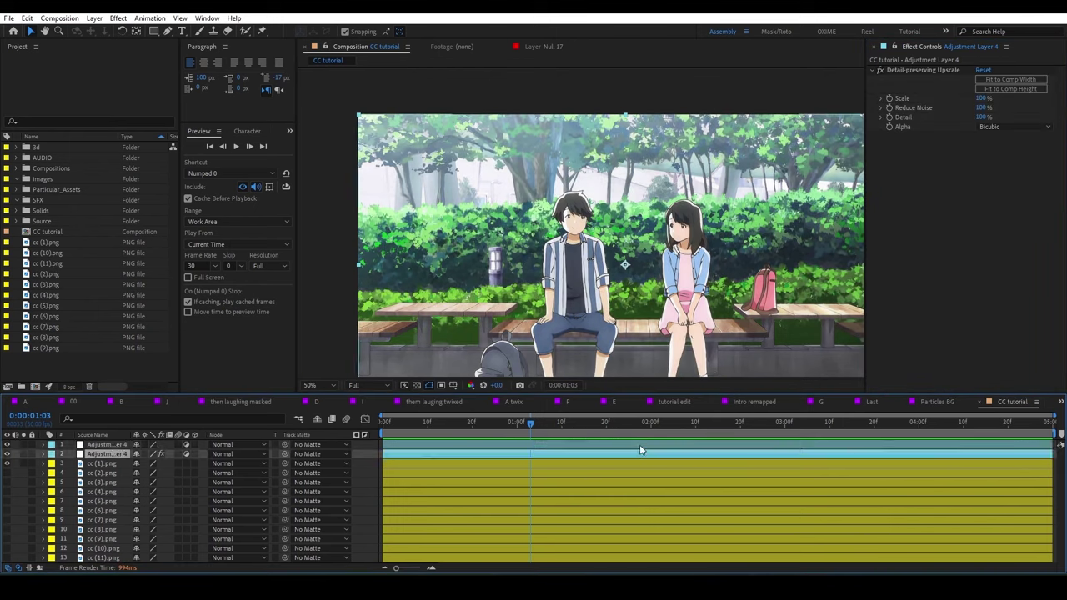
# - Apply BCC Unsharp Mask with Radius 25 and Amount 15
pyautogui.hotkey('ctrl', 'space')
pyautogui.write('uns')
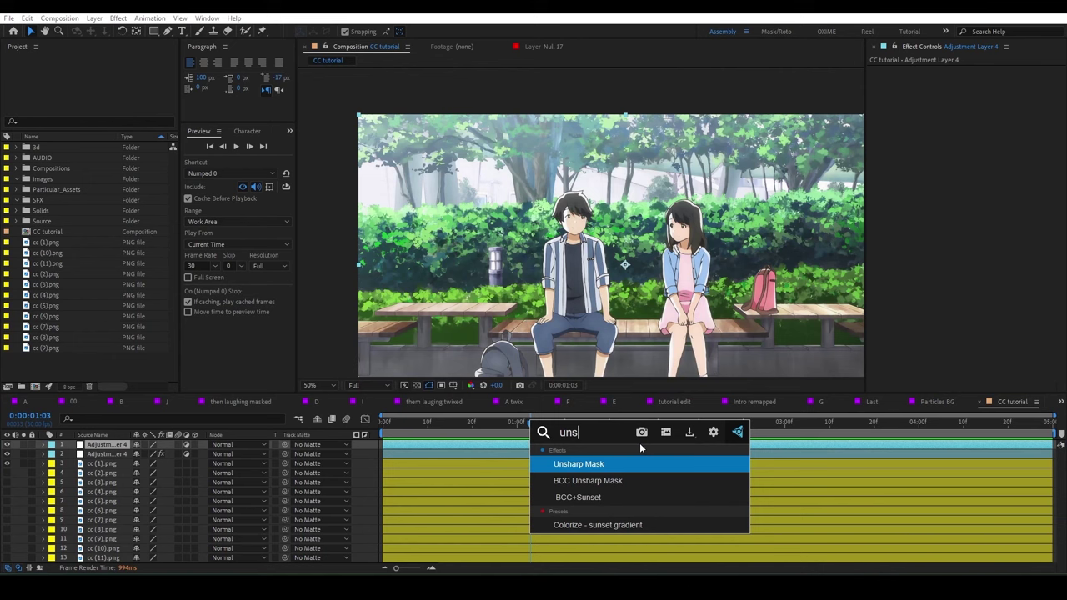
pyautogui.write('harp')
pyautogui.click(614, 482)
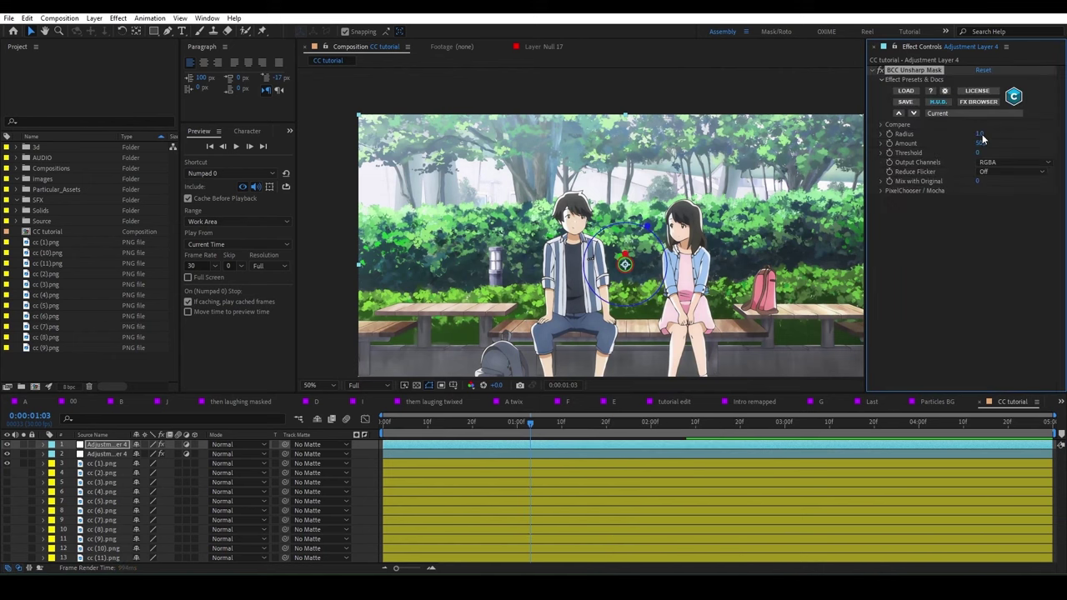
pyautogui.click(981, 134)
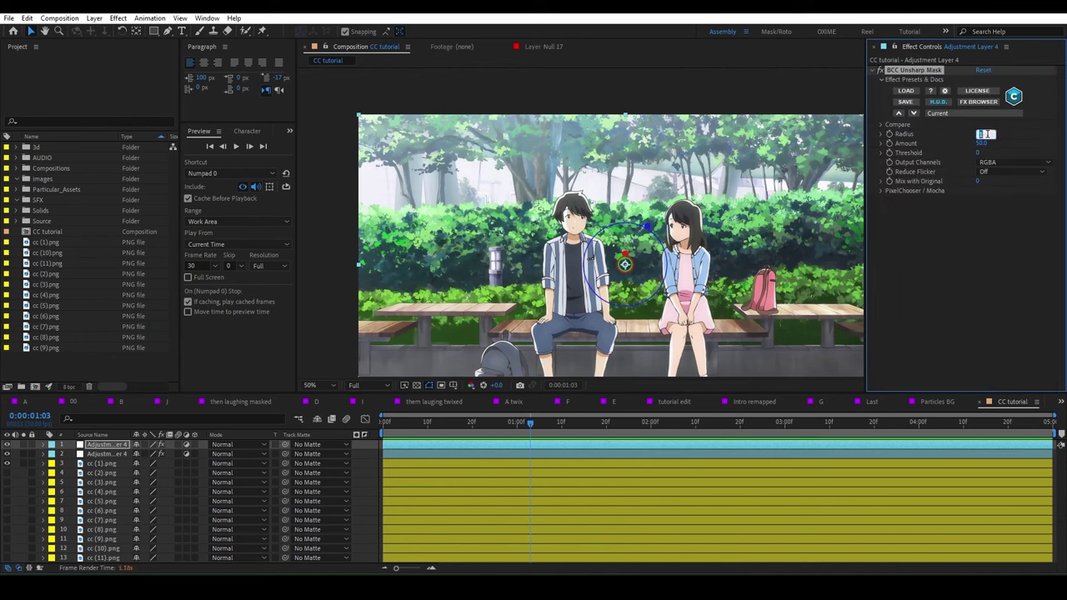
pyautogui.write('25')
pyautogui.press('Tab')
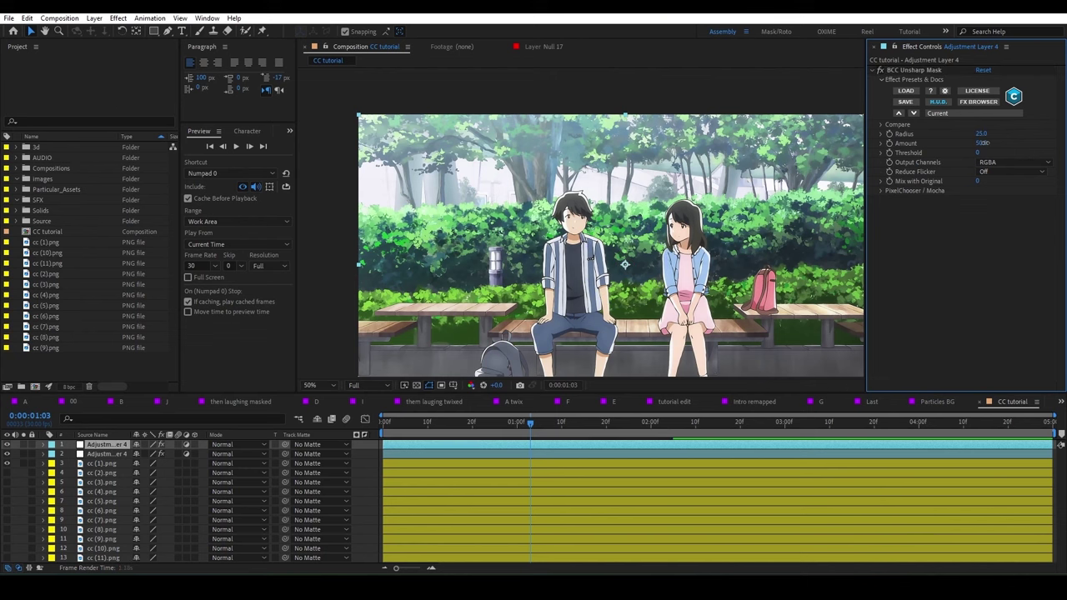
pyautogui.write('15')
pyautogui.press('Return')
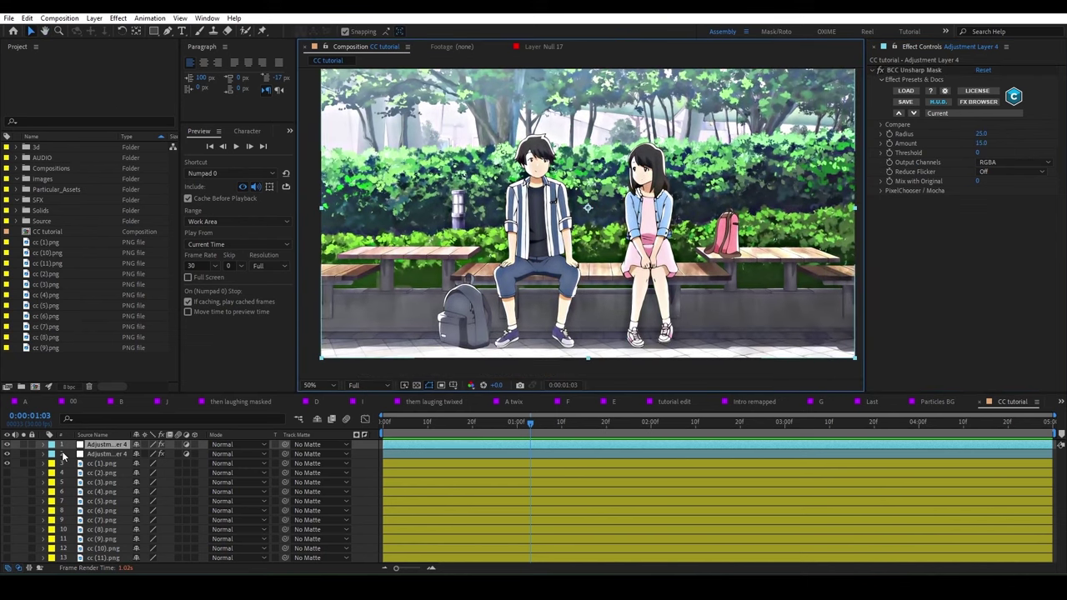
# - Toggle the sharpening layer to compare, then inspect each adjustment layer in turn
pyautogui.click(7, 449)
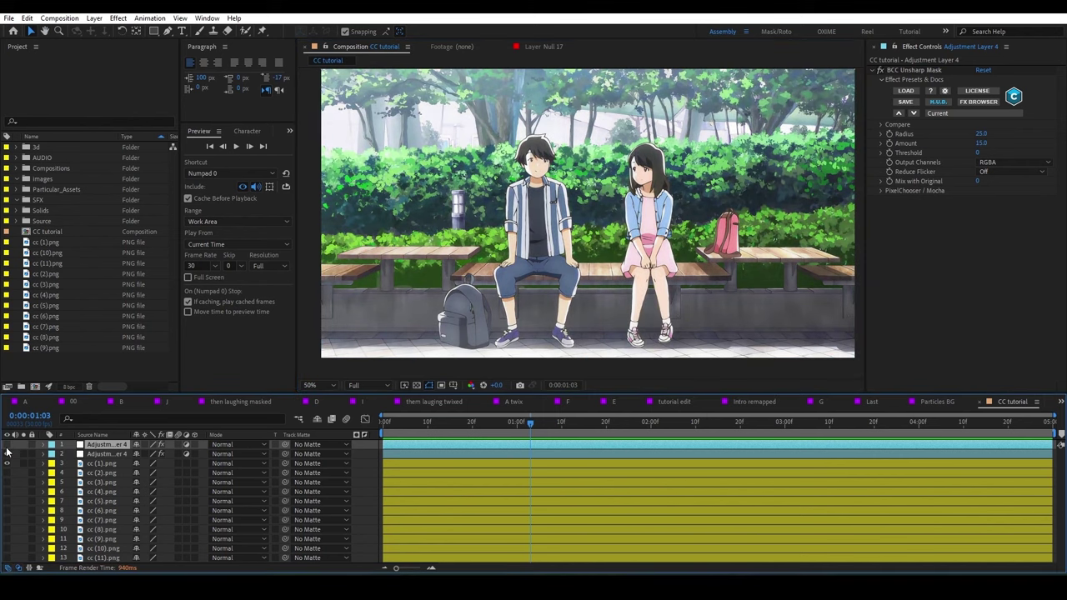
pyautogui.click(7, 447)
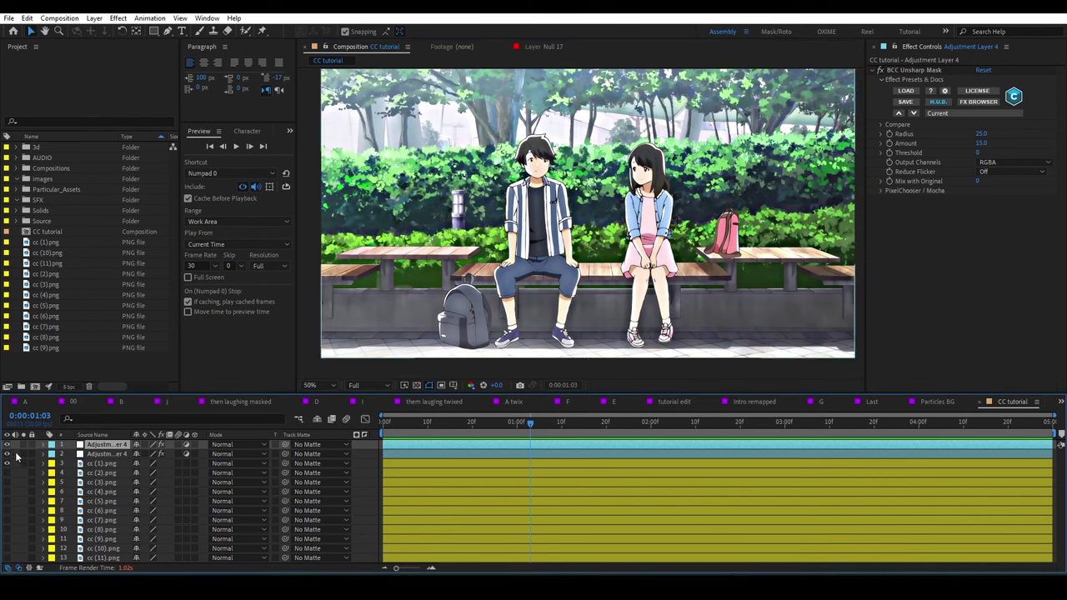
pyautogui.press('F2')
pyautogui.click(96, 454)
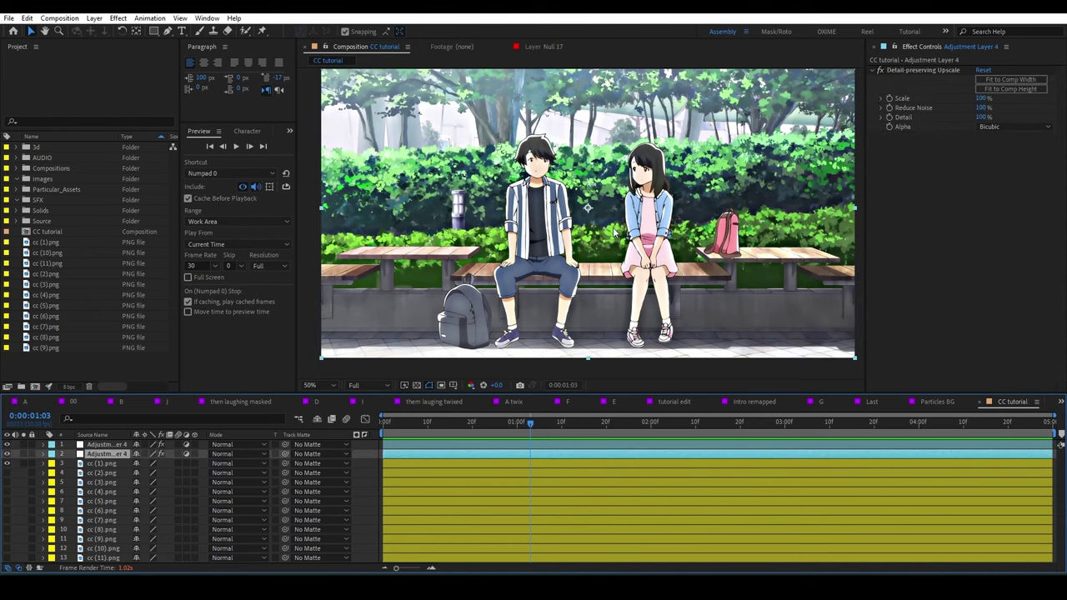
pyautogui.click(111, 446)
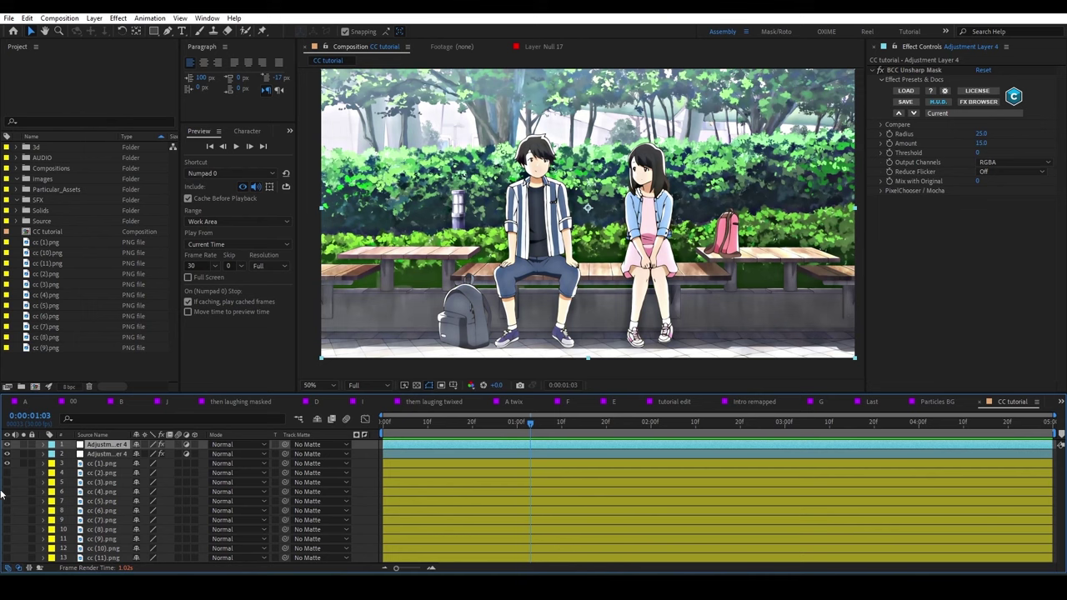
pyautogui.rightClick(16, 479)
# - Add Adjustment Layer 5 at the top of the stack and select it
pyautogui.click(201, 421)
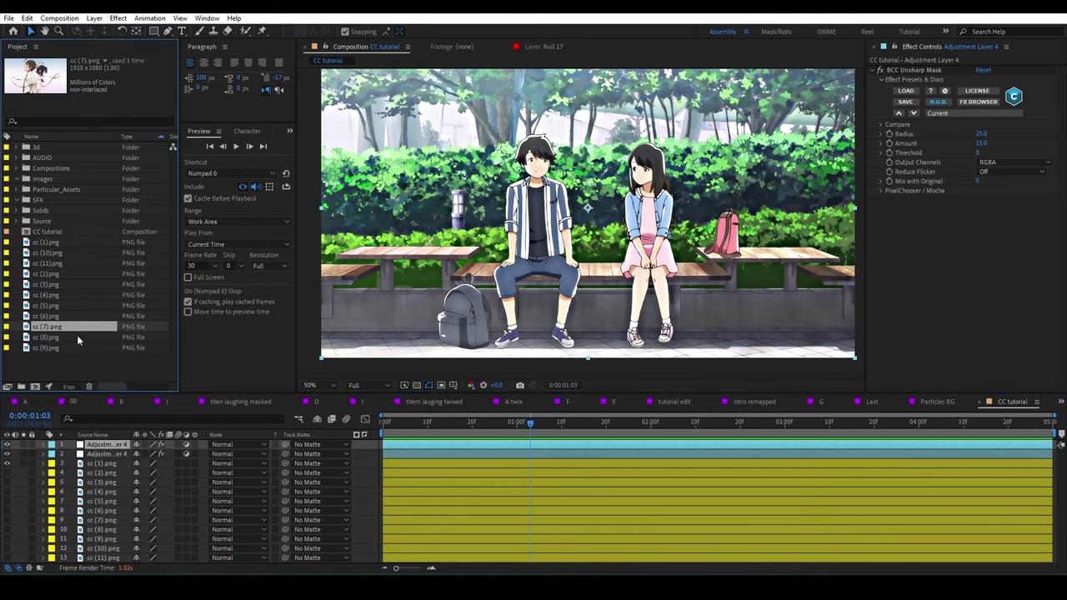
pyautogui.click(107, 455)
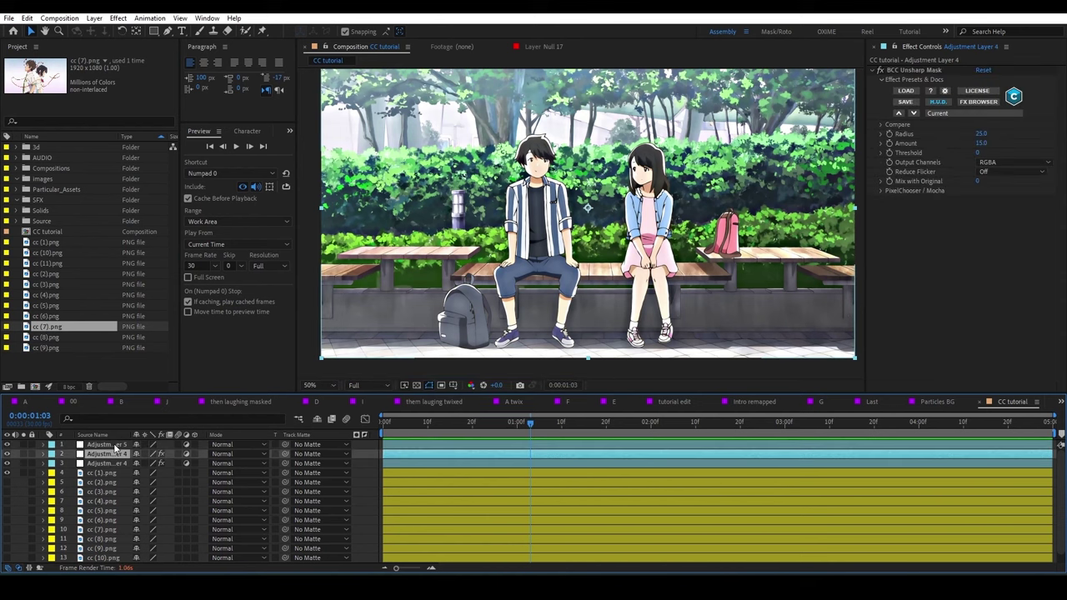
pyautogui.moveTo(116, 448); pyautogui.dragTo(115, 464)
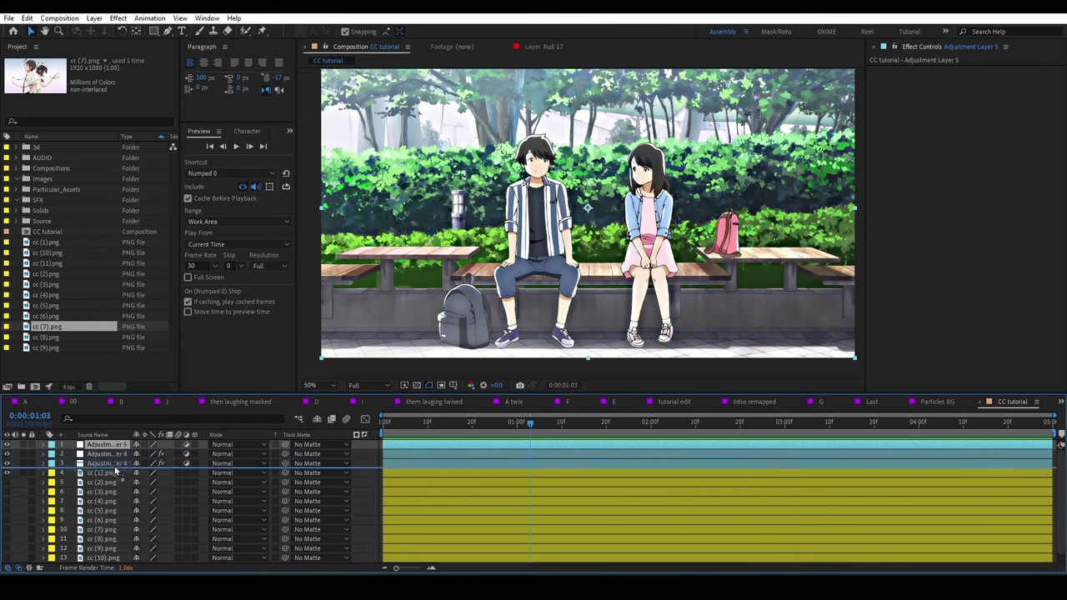
pyautogui.moveTo(115, 465); pyautogui.dragTo(116, 448)
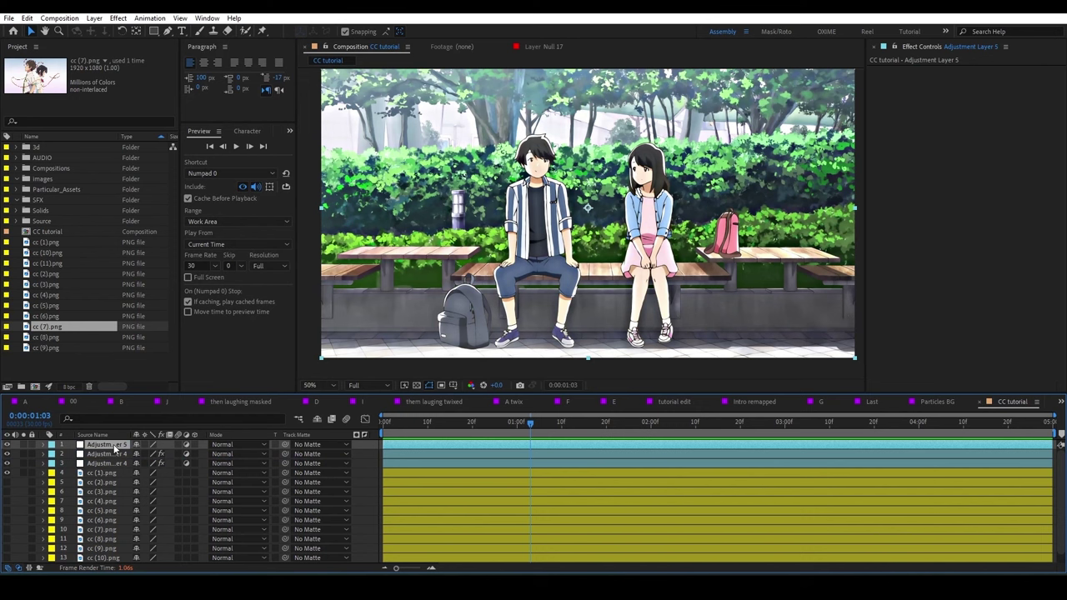
pyautogui.hotkey('ctrl', 'space')
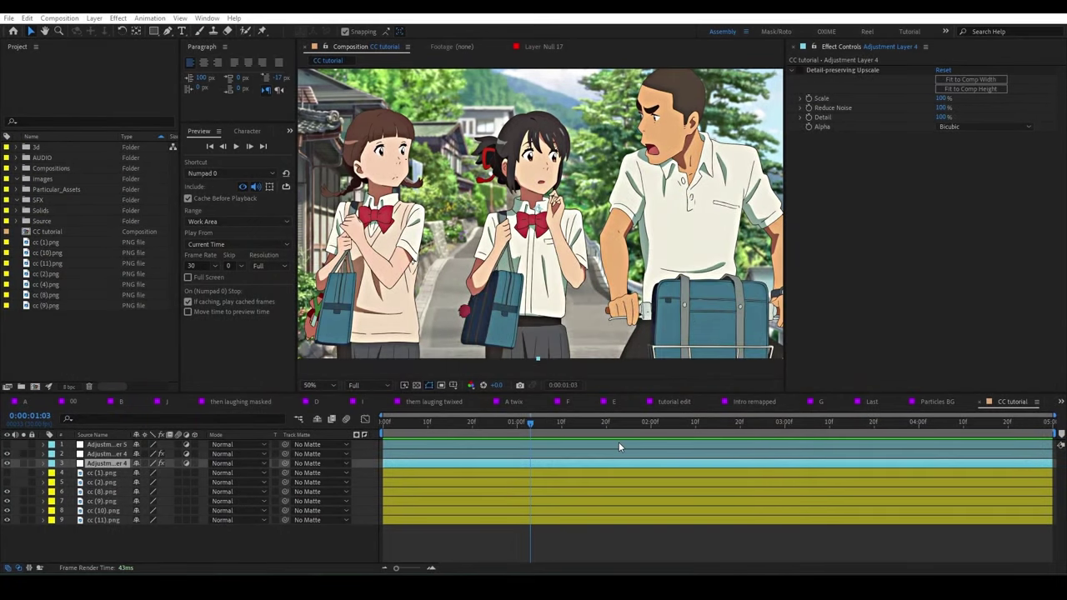
pyautogui.click(619, 443)
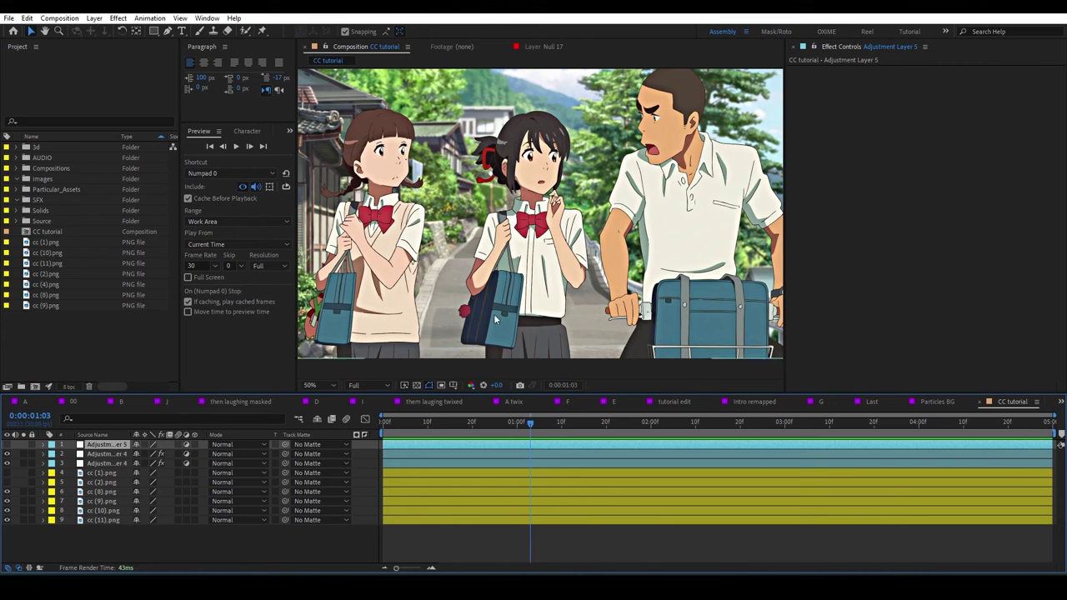
# - Apply Magic Bullet Looks to Adjustment Layer 5 via a 'look' search and launch its editor
pyautogui.hotkey('ctrl', 'space')
pyautogui.write('look')
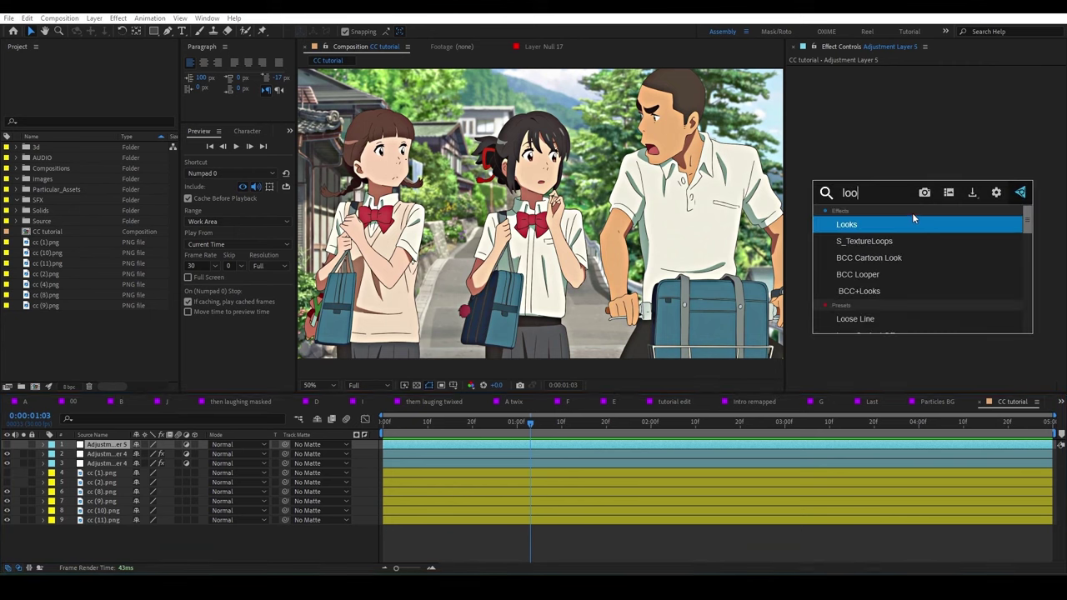
pyautogui.press('Return')
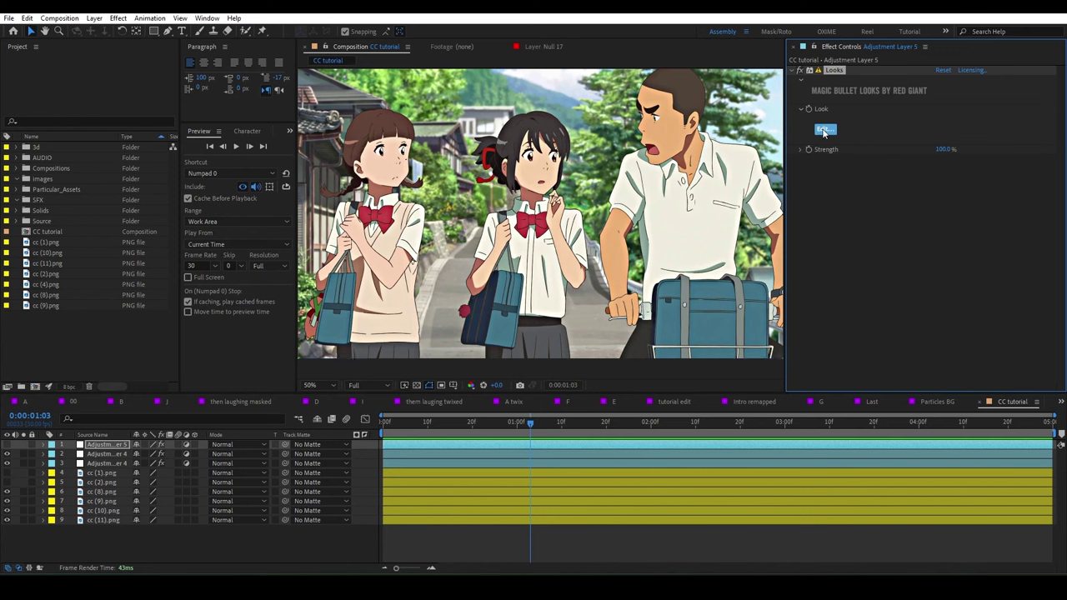
pyautogui.click(824, 130)
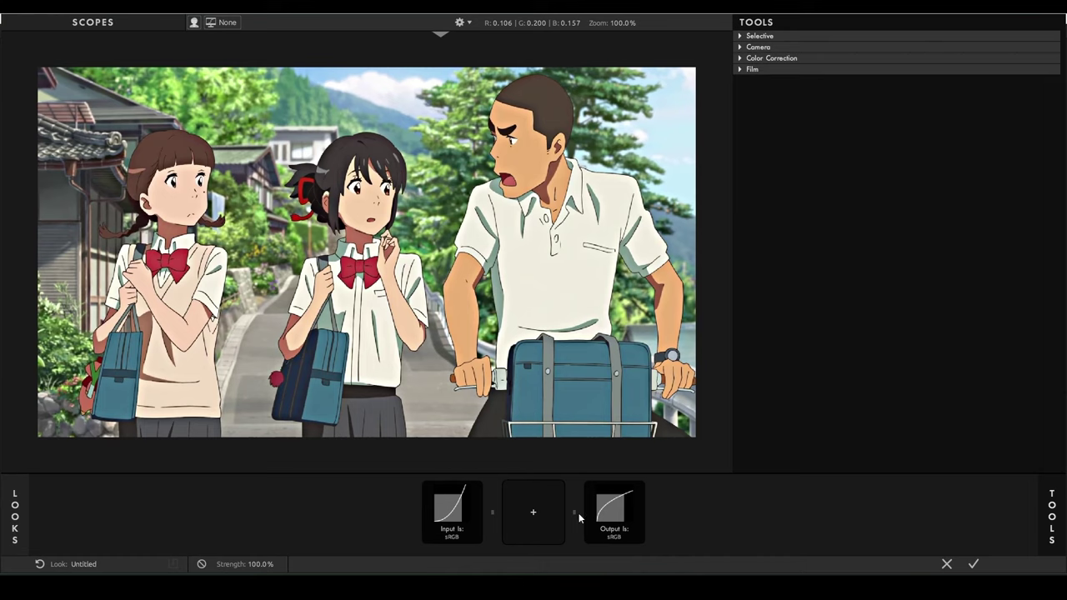
# - Expand the Selective and Camera tool categories and zoom the students preview in and out
pyautogui.click(1053, 501)
pyautogui.click(1052, 501)
pyautogui.click(738, 37)
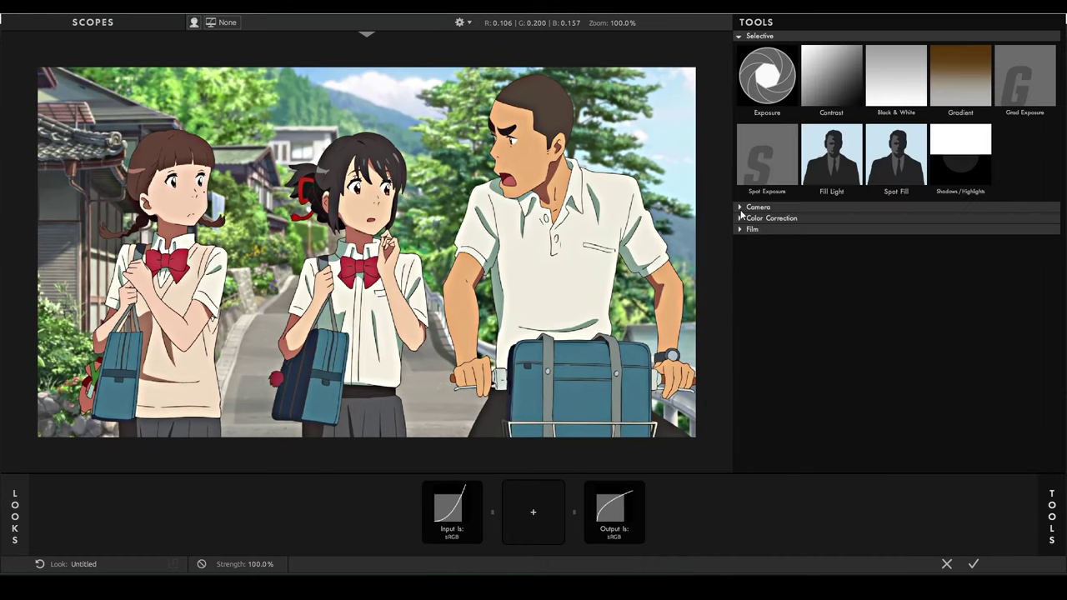
pyautogui.click(771, 208)
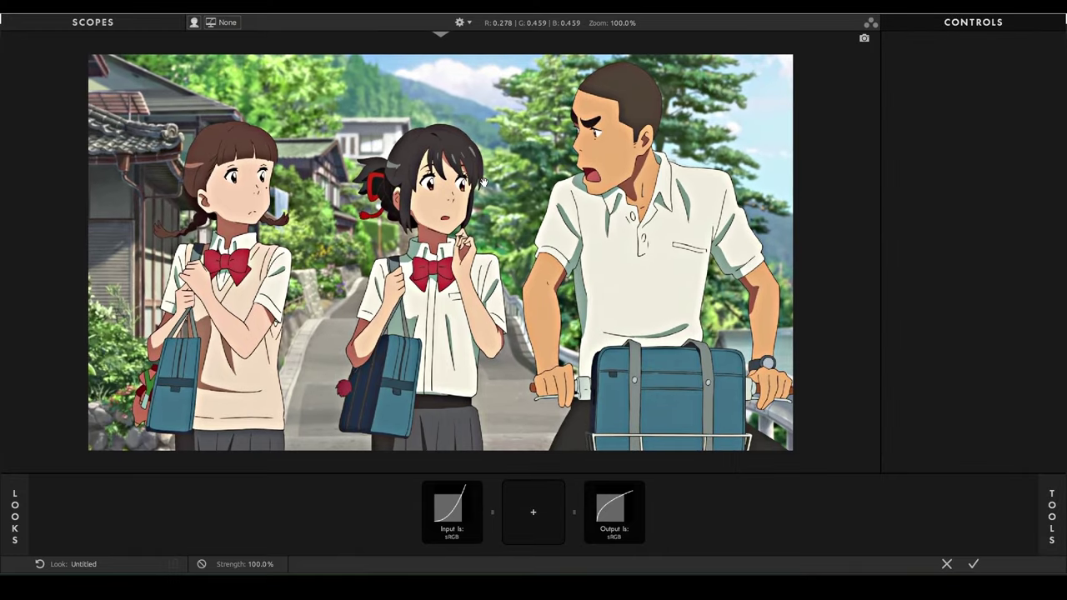
pyautogui.scroll(-1, 483, 182)
pyautogui.scroll(10, 484, 182)
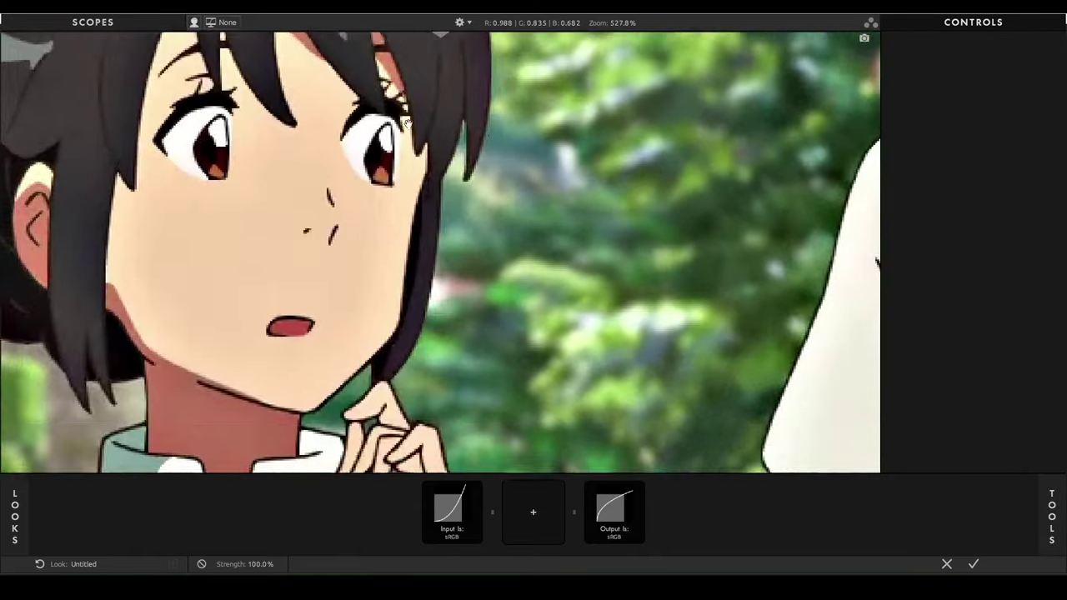
pyautogui.scroll(-2, 500, 206)
pyautogui.scroll(-6, 450, 199)
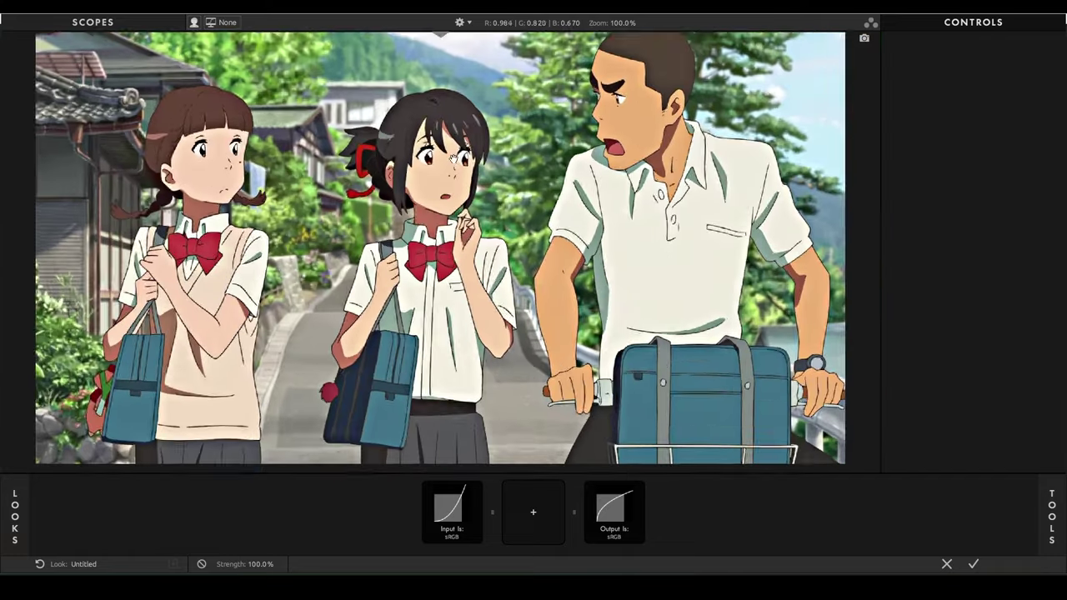
# - Browse the preset look categories, including People, Techniques, Enhancements and Mono Film Stock
pyautogui.click(15, 519)
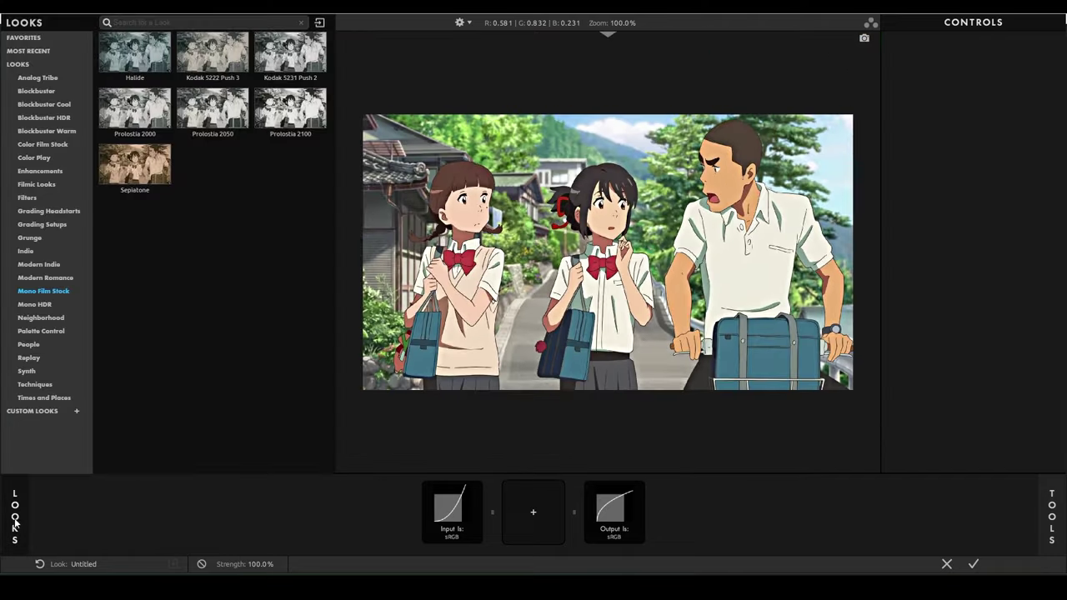
pyautogui.click(42, 104)
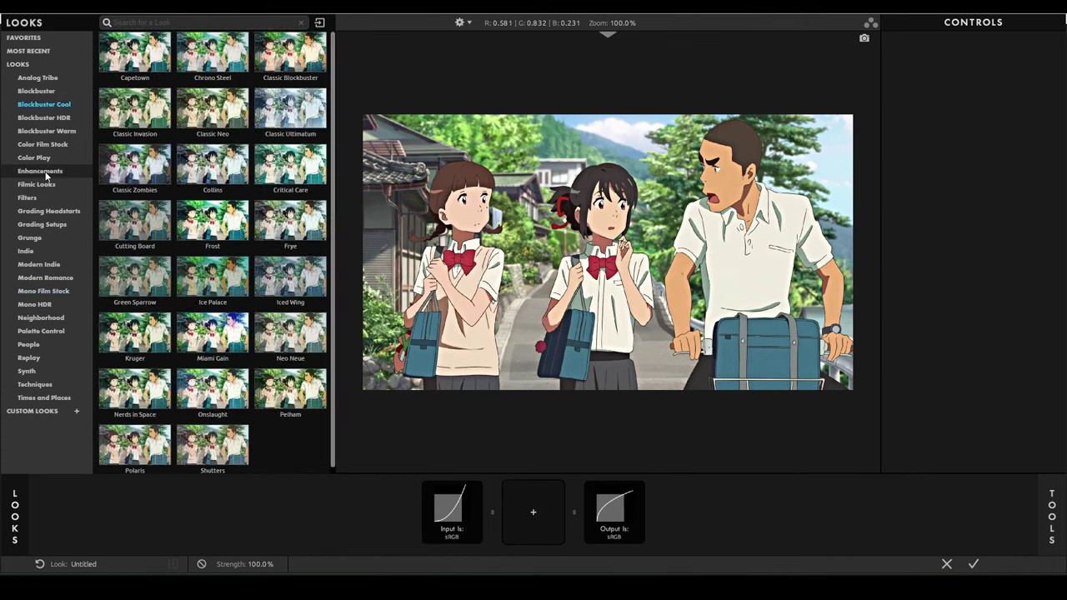
pyautogui.click(45, 171)
pyautogui.click(46, 212)
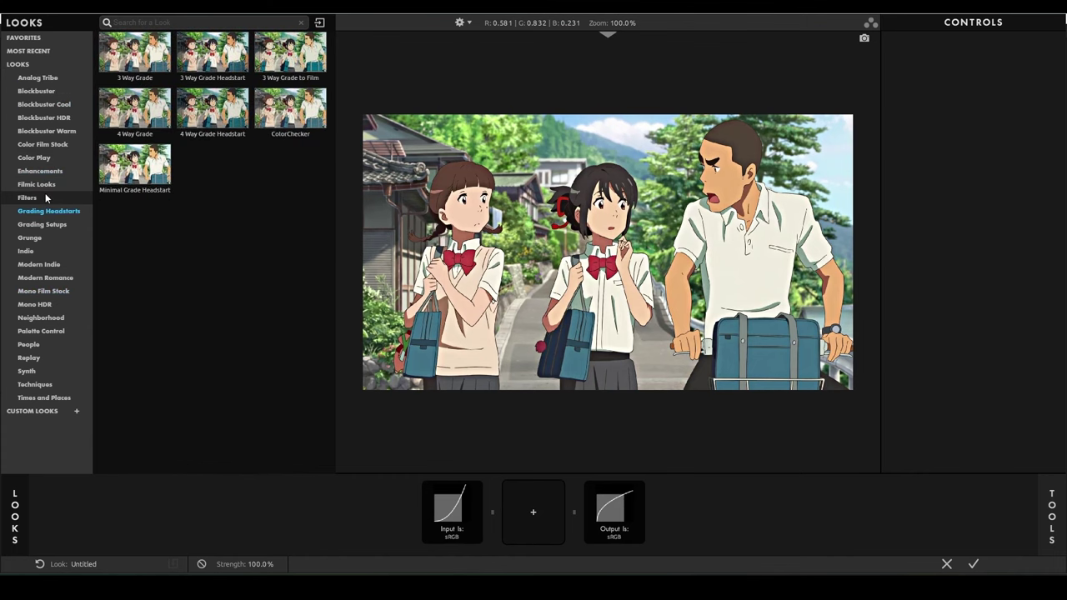
pyautogui.click(42, 196)
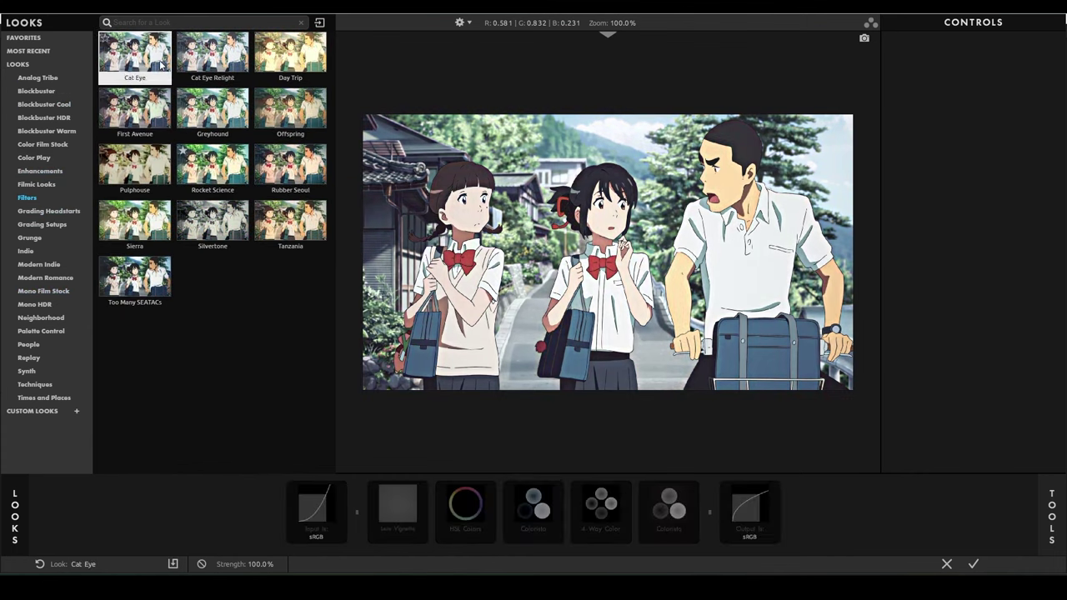
pyautogui.click(28, 345)
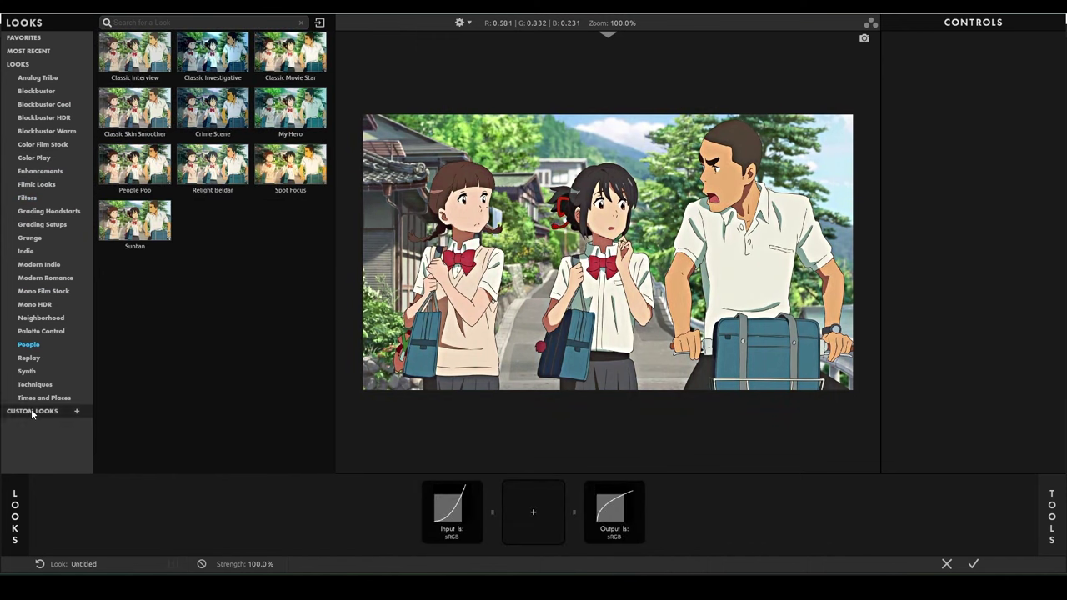
pyautogui.click(35, 385)
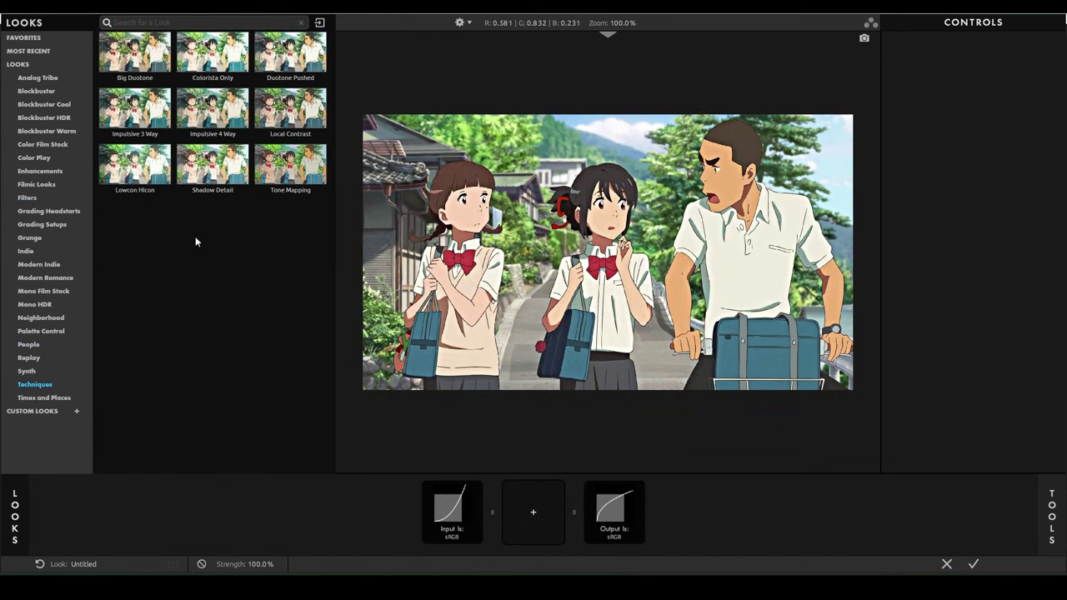
pyautogui.click(28, 171)
pyautogui.click(42, 131)
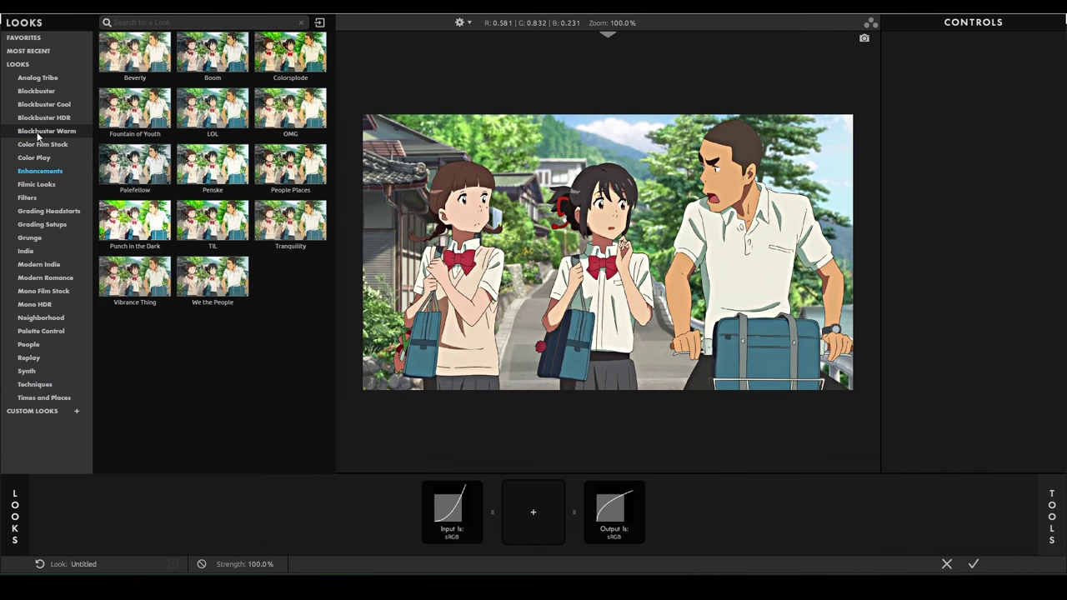
pyautogui.click(41, 291)
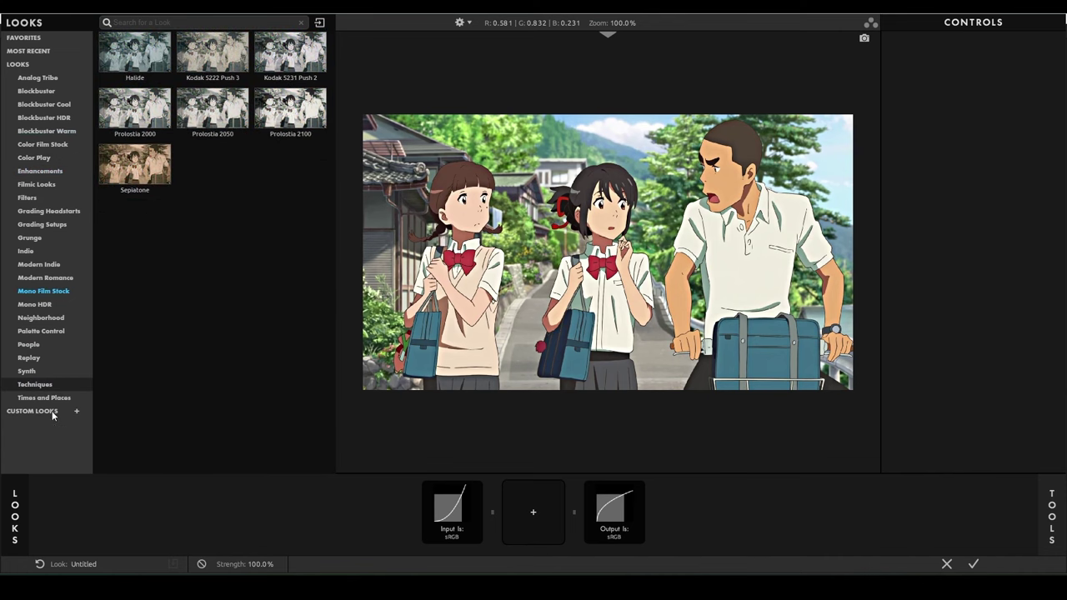
# - Hide the look presets and bring up the Tools library at the Camera group
pyautogui.click(14, 500)
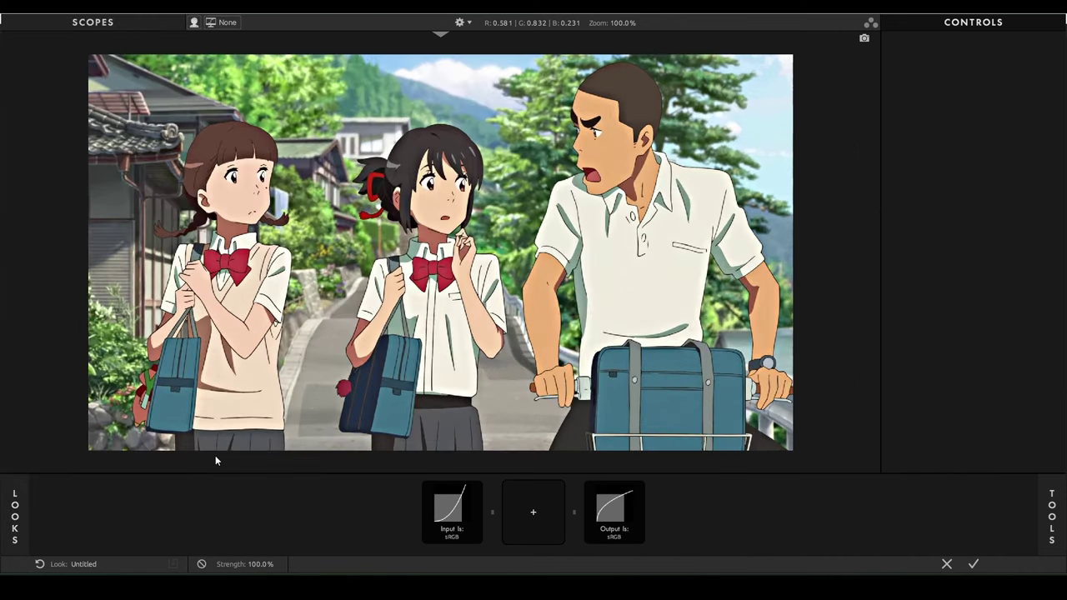
pyautogui.press('t')
pyautogui.click(741, 37)
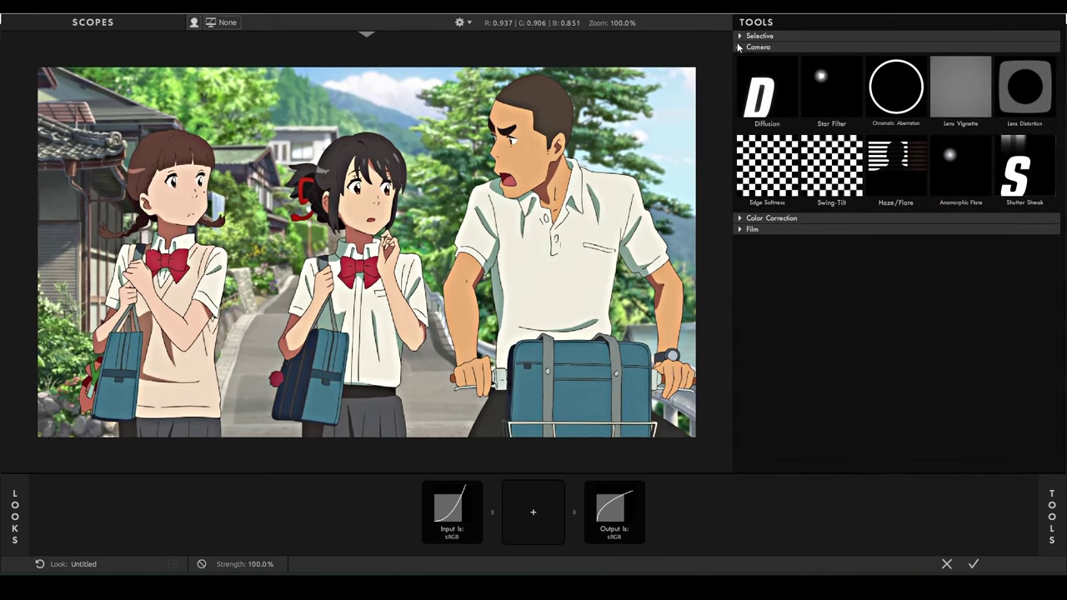
# - Collapse the Camera tool group and expand Selective to reveal Exposure, Contrast and Gradient
pyautogui.click(738, 48)
pyautogui.click(740, 35)
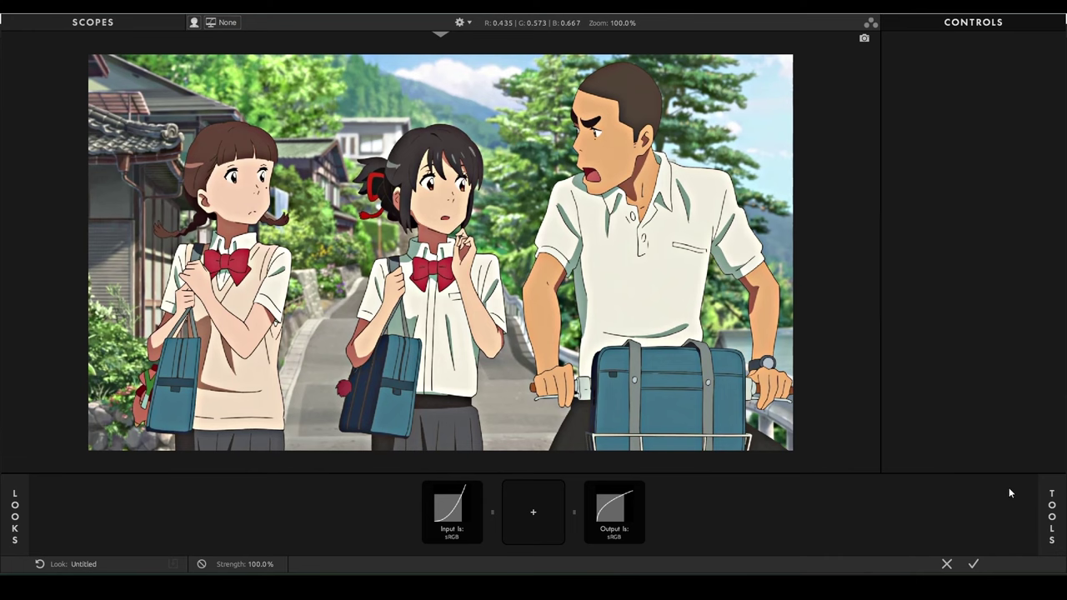
pyautogui.moveTo(1041, 503)
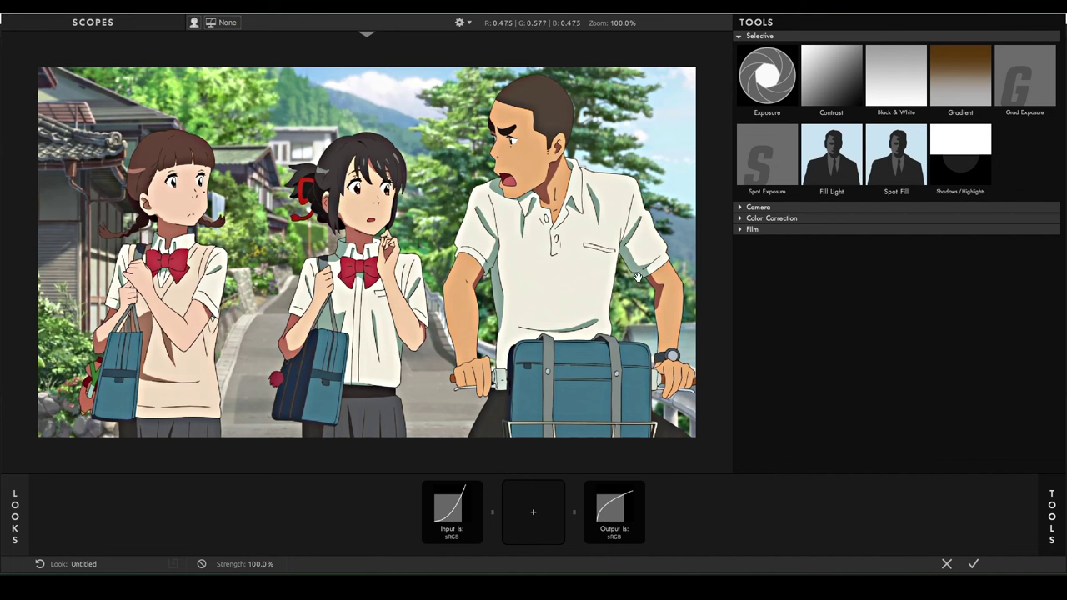
# - Add an Exposure adjustment to the chain with Stops set to +0.20
pyautogui.click(787, 111)
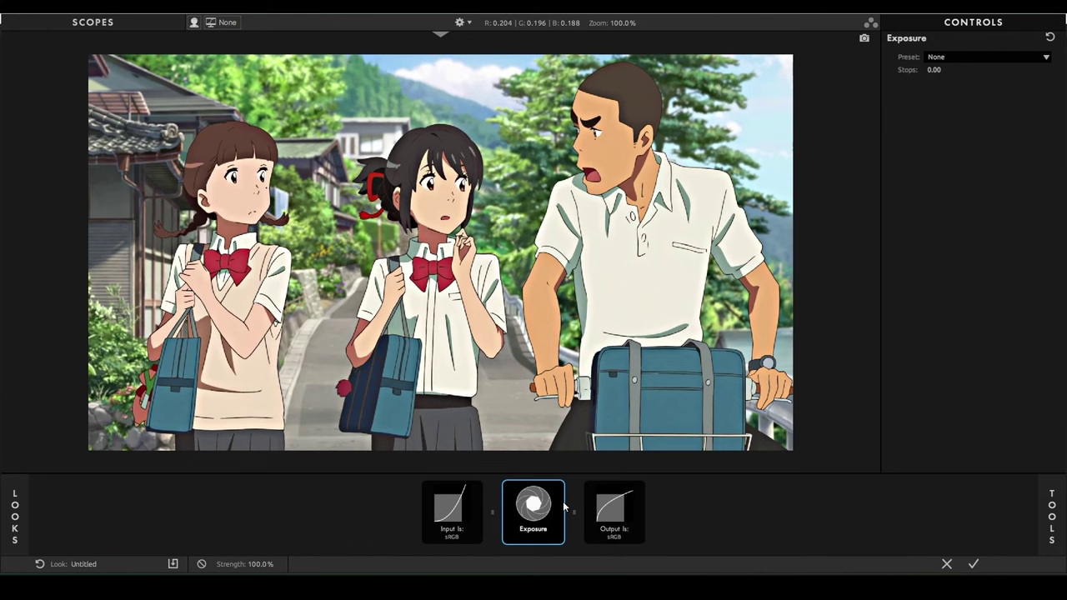
pyautogui.moveTo(935, 69)
pyautogui.mouseDown()
pyautogui.moveTo(950, 69)
pyautogui.moveTo(945, 82)
pyautogui.mouseUp()
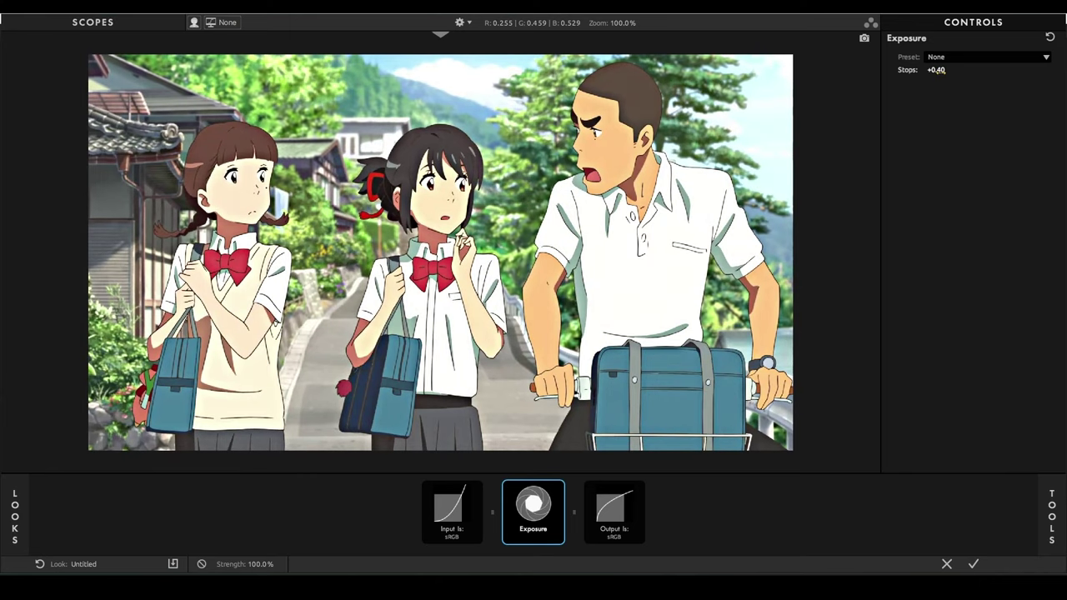
pyautogui.click(941, 70)
pyautogui.write('0.2')
pyautogui.press('Return')
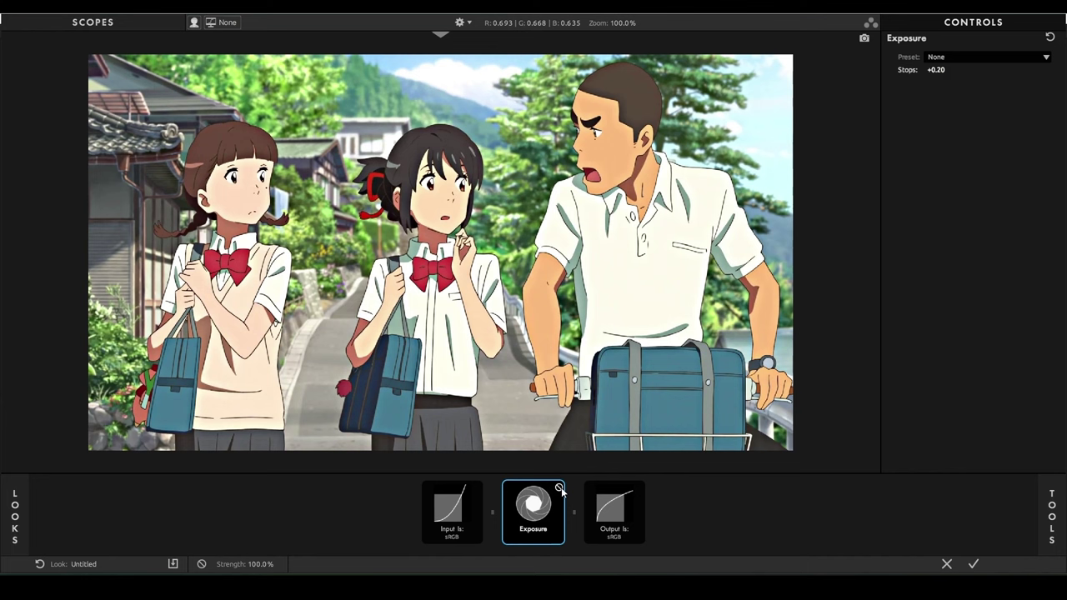
# - Compare with Exposure on and off, leave it switched off, and reopen the tool library
pyautogui.click(559, 488)
pyautogui.click(560, 489)
pyautogui.click(560, 488)
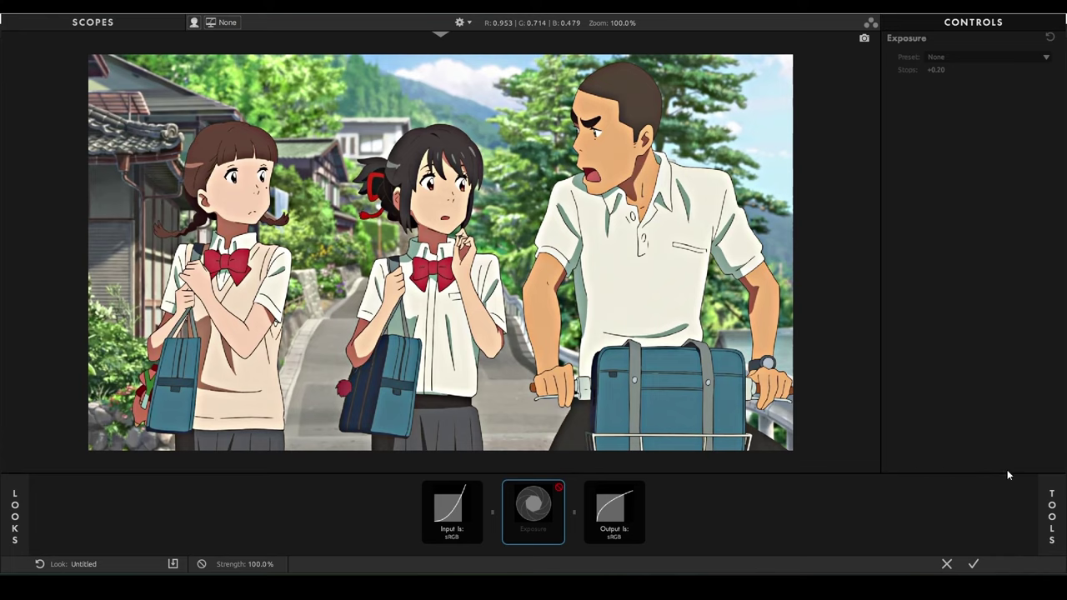
pyautogui.click(1051, 505)
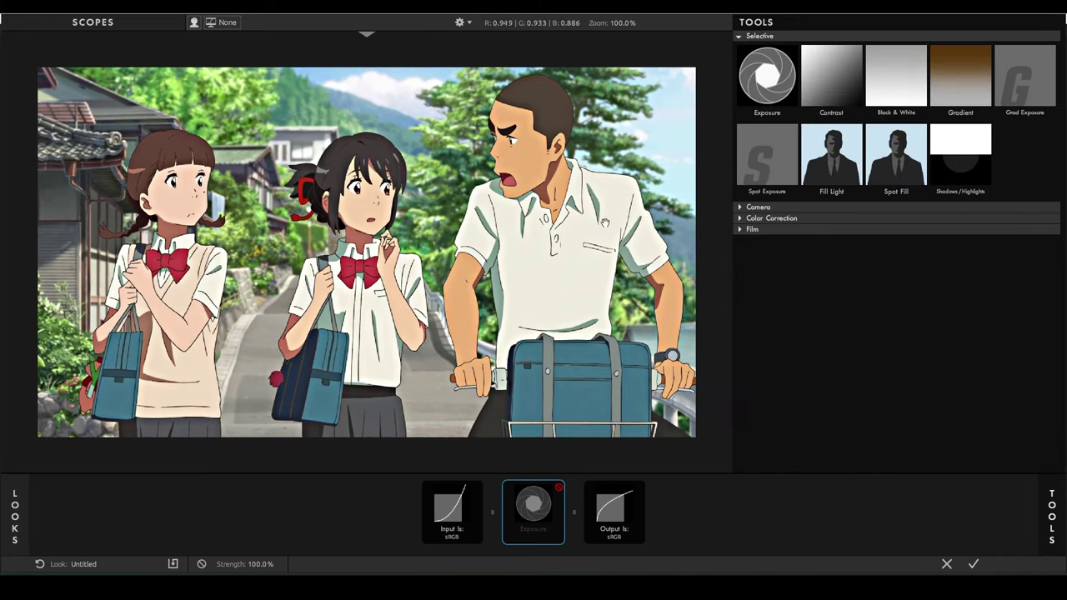
# - Add a Contrast boost of +0.180, re-enable Exposure, and compare the image with and without it
pyautogui.click(831, 79)
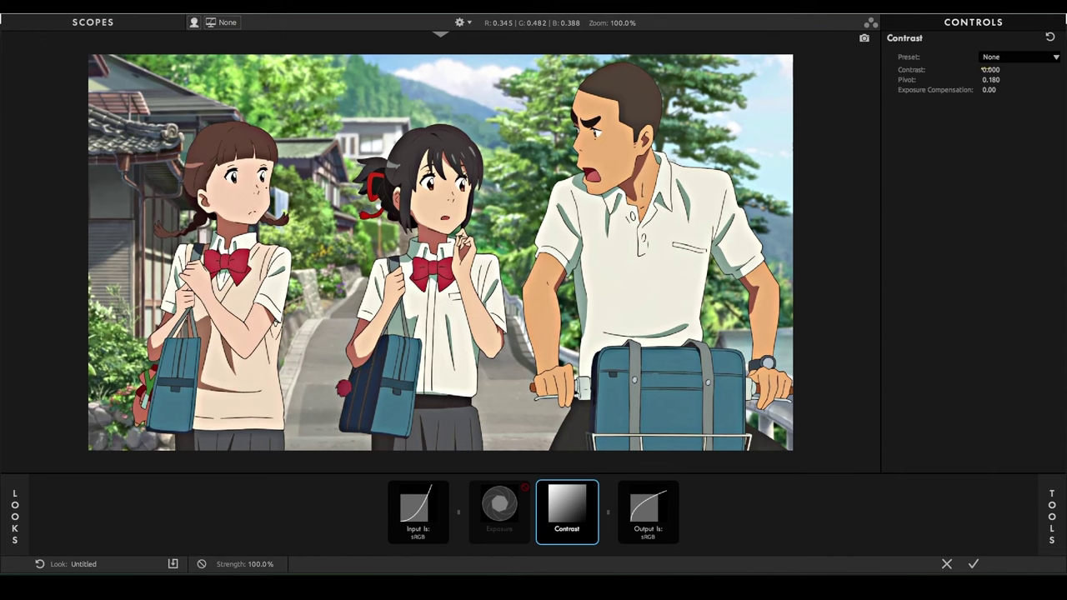
pyautogui.moveTo(985, 69); pyautogui.dragTo(996, 69)
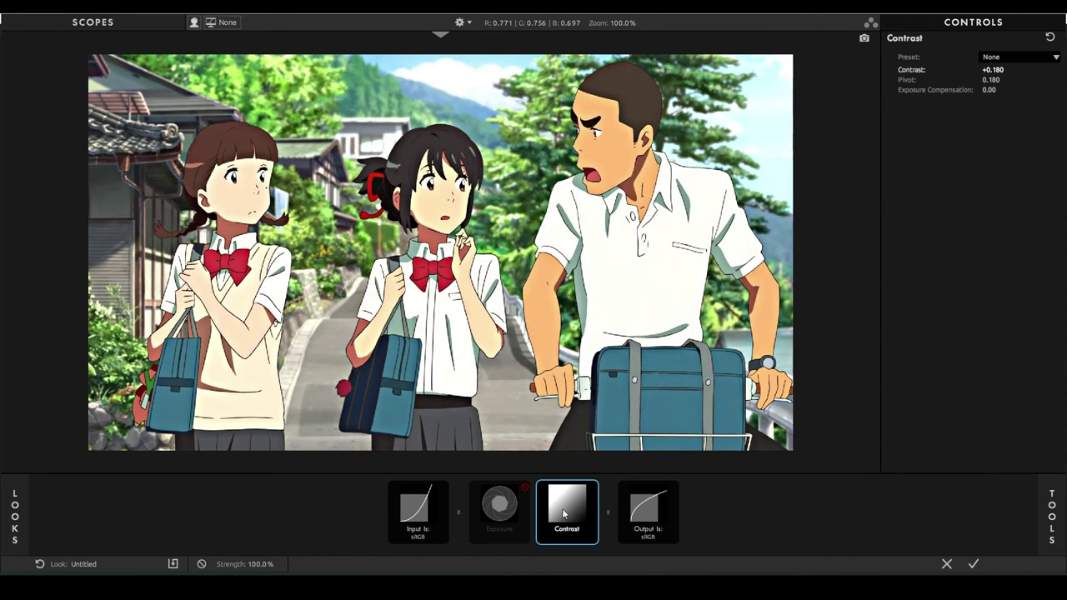
pyautogui.click(523, 489)
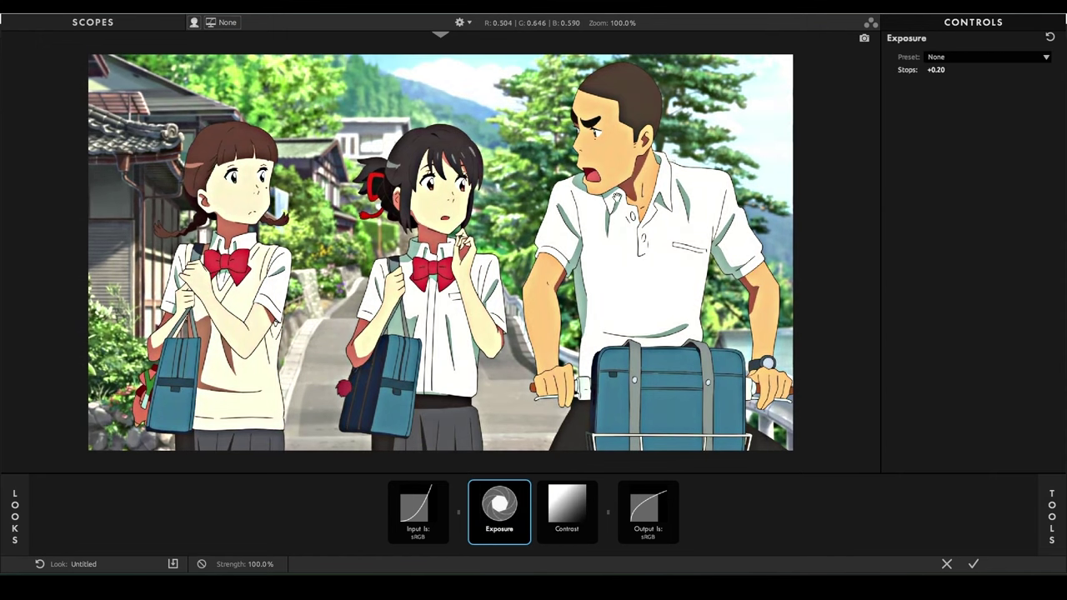
pyautogui.click(201, 567)
pyautogui.click(200, 566)
pyautogui.click(200, 567)
pyautogui.click(200, 566)
pyautogui.click(200, 566)
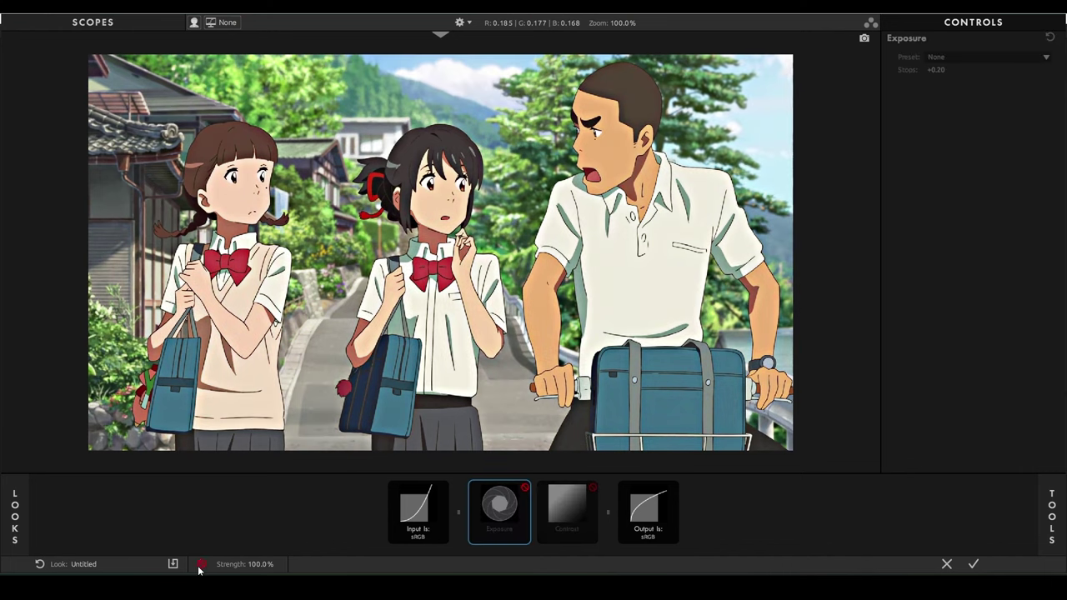
pyautogui.click(201, 566)
pyautogui.click(200, 567)
pyautogui.click(200, 566)
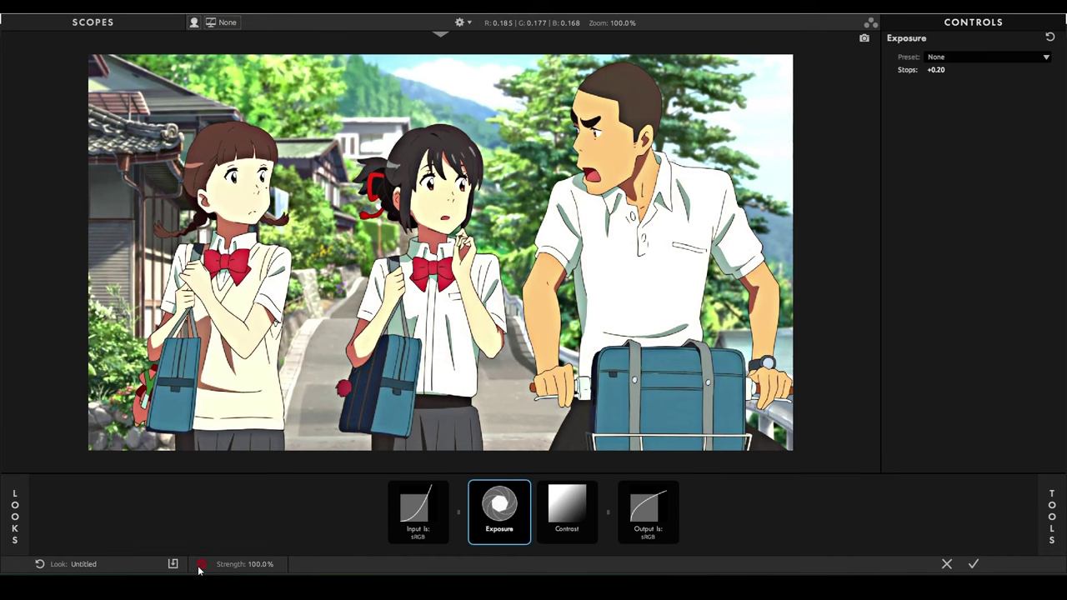
pyautogui.click(200, 567)
pyautogui.click(200, 567)
# - Delete the Contrast adjustment so only Exposure remains, then reopen the tool library
pyautogui.click(555, 508)
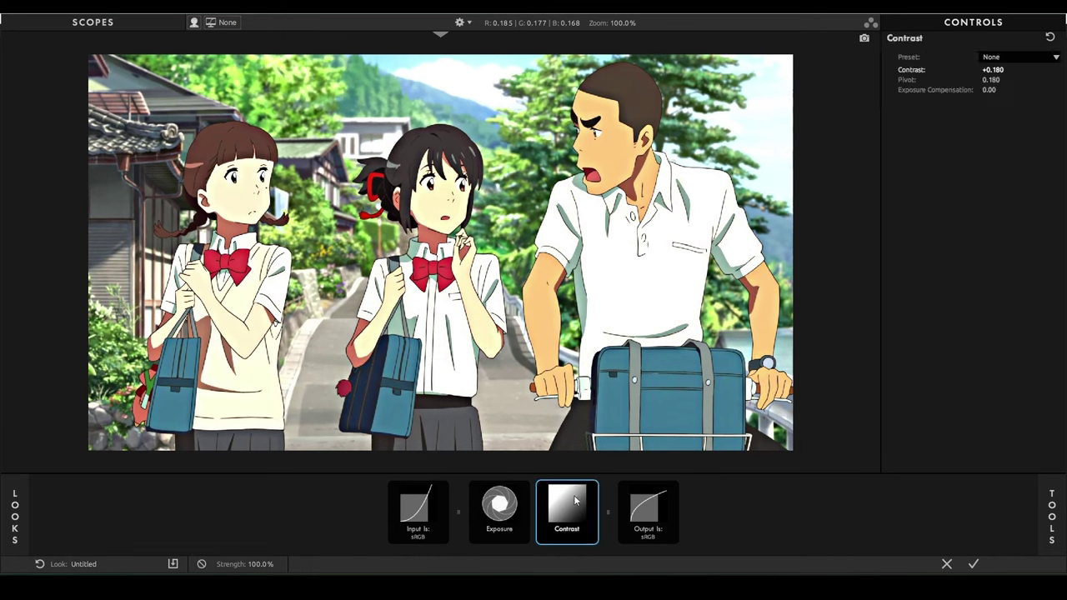
pyautogui.press('Delete')
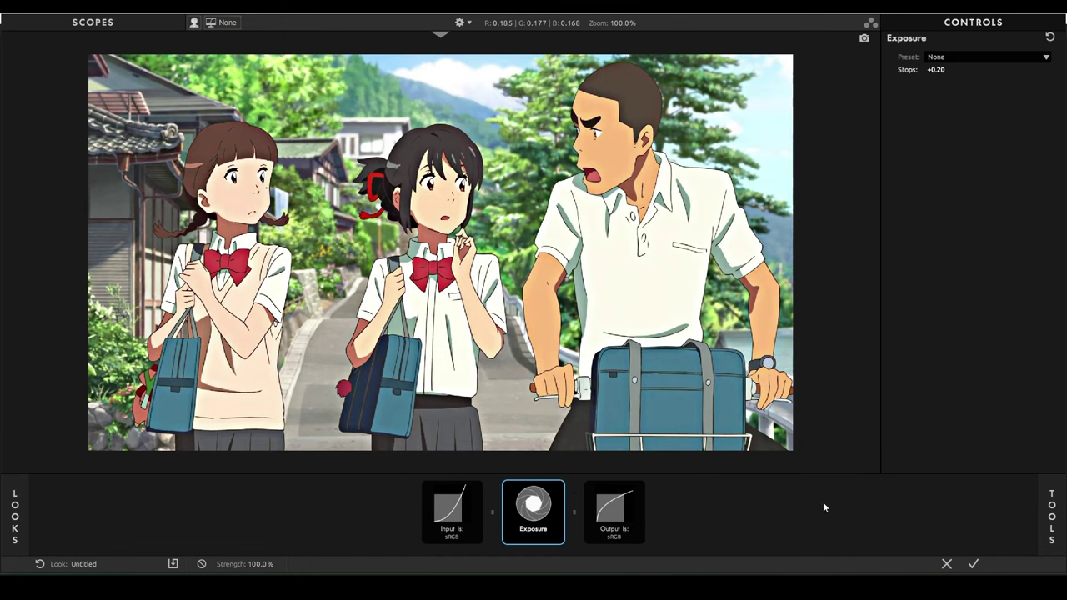
pyautogui.click(1053, 515)
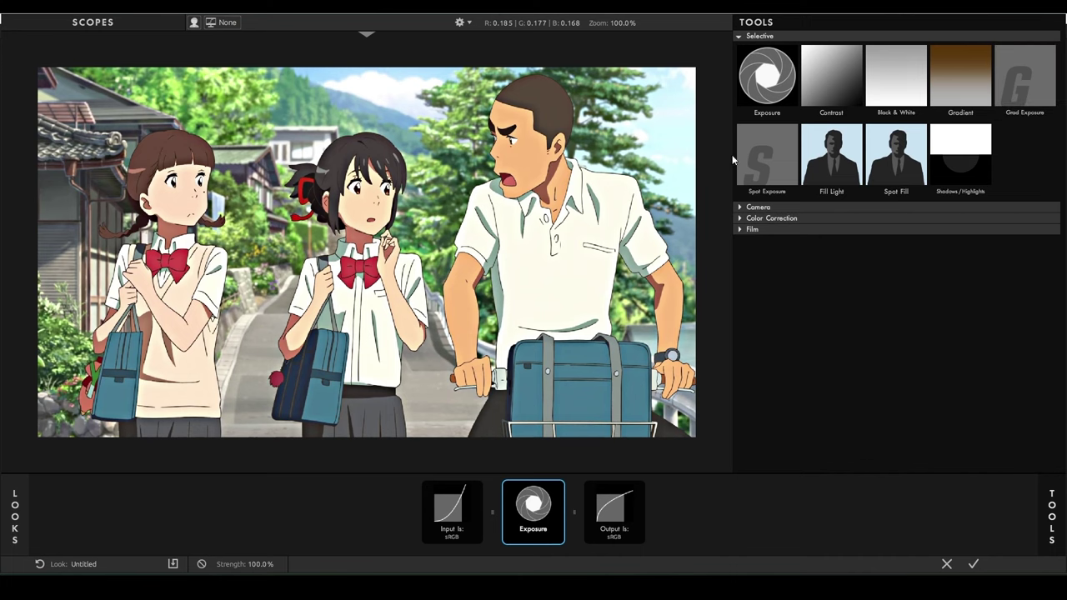
# - Add Spot Exposure and Grad Exposure, switching Spot Exposure off
pyautogui.doubleClick(763, 159)
pyautogui.doubleClick(1049, 90)
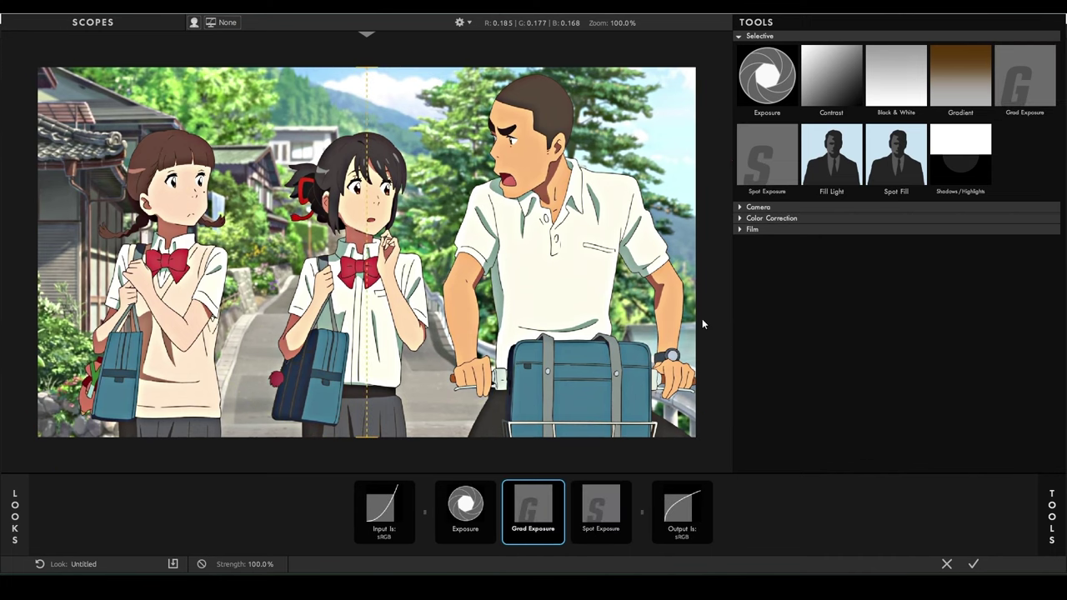
pyautogui.click(555, 496)
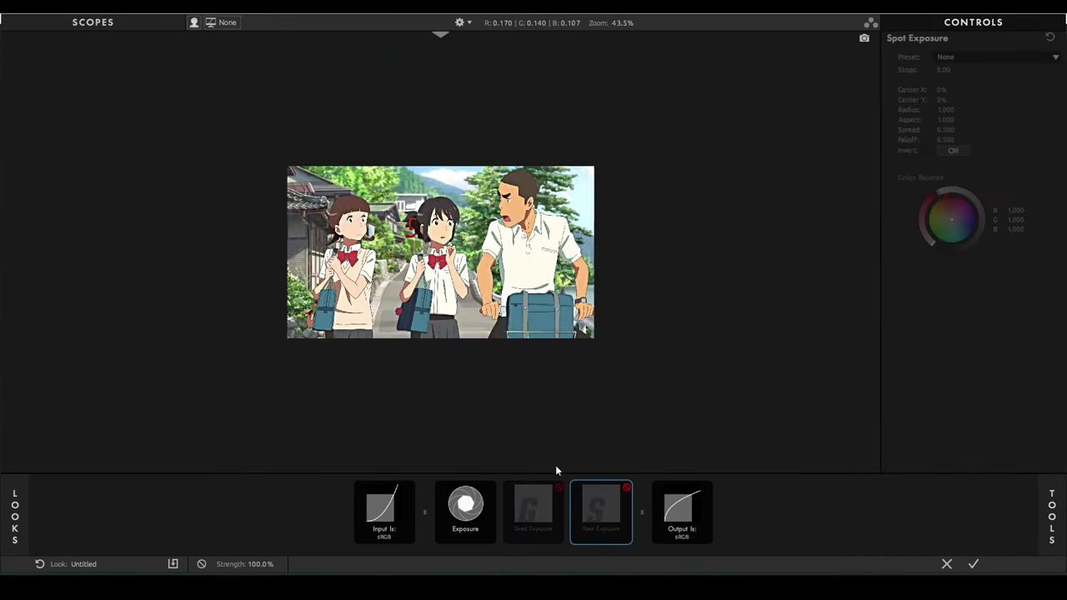
pyautogui.click(540, 509)
pyautogui.click(557, 488)
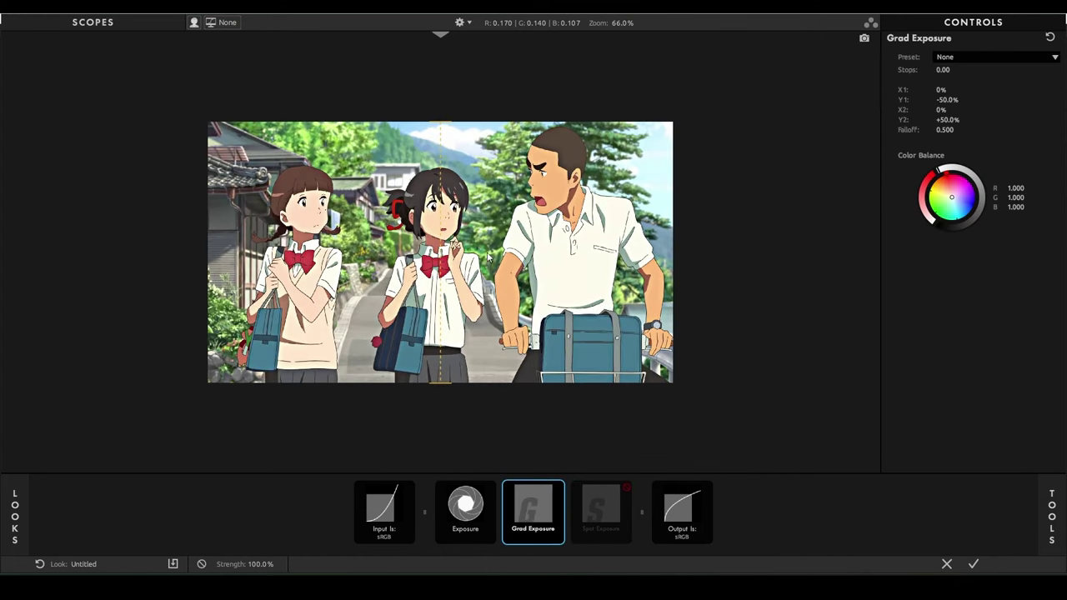
# - Angle a Grad Exposure from bottom-left to upper-right at +1.50 stops, then delete it
pyautogui.scroll(2, 451, 161)
pyautogui.moveTo(440, 125); pyautogui.dragTo(691, 69)
pyautogui.moveTo(440, 384); pyautogui.dragTo(204, 390)
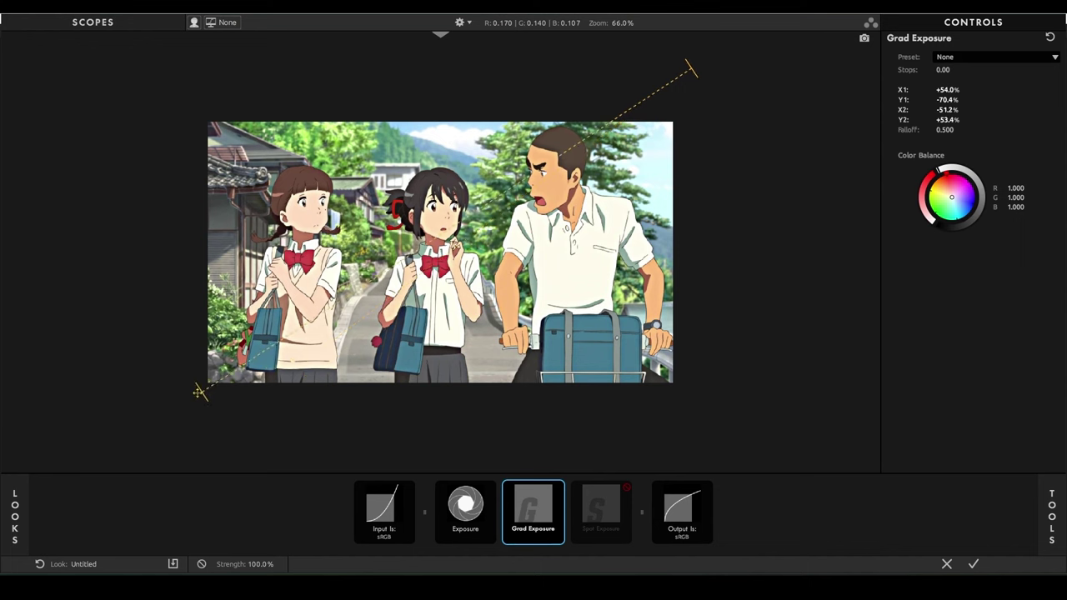
pyautogui.hotkey('ctrl', 'z')
pyautogui.hotkey('ctrl', 'z')
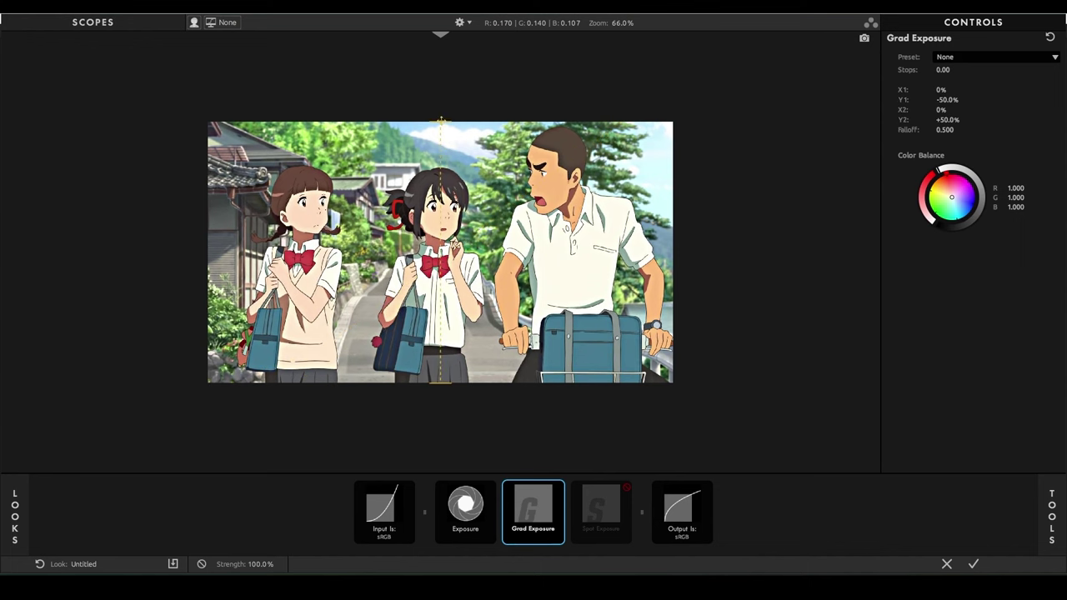
pyautogui.moveTo(440, 121); pyautogui.dragTo(703, 90)
pyautogui.moveTo(431, 382); pyautogui.dragTo(219, 385)
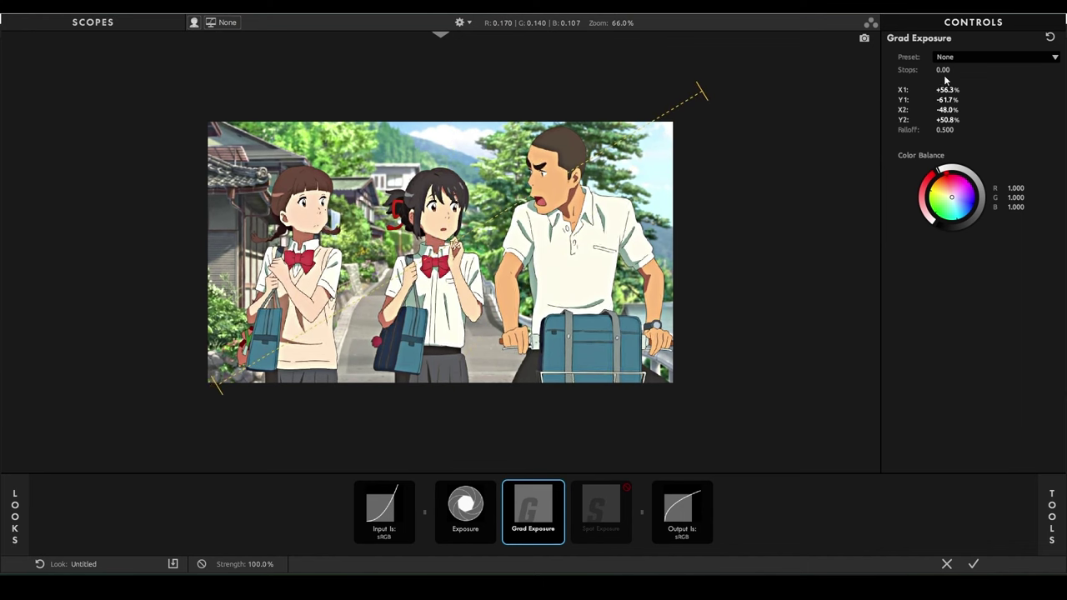
pyautogui.moveTo(942, 70); pyautogui.dragTo(984, 70)
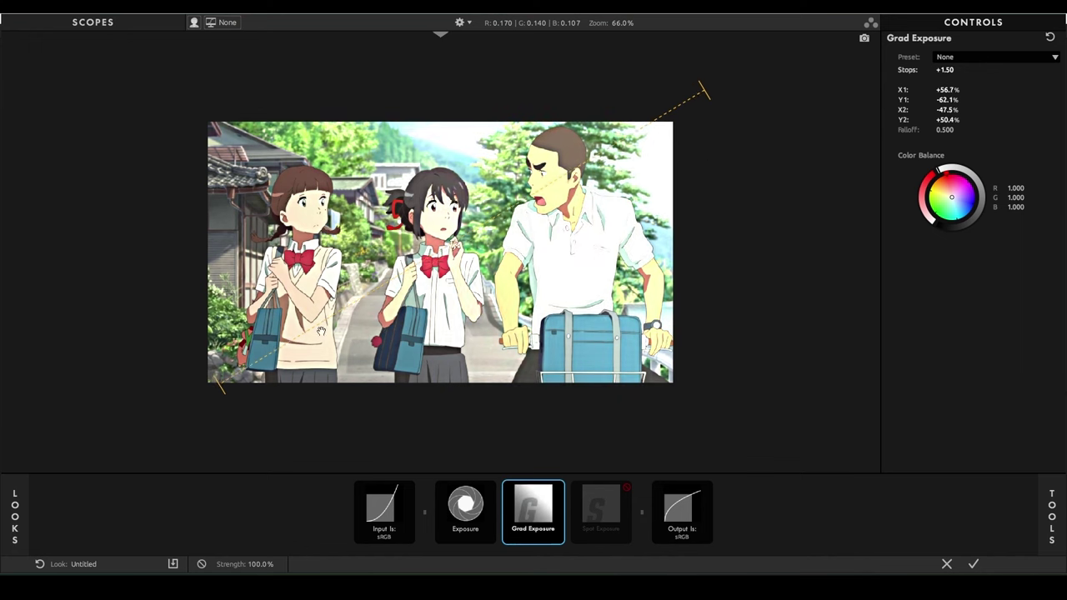
pyautogui.moveTo(306, 333)
pyautogui.mouseDown()
pyautogui.moveTo(425, 282)
pyautogui.moveTo(143, 400)
pyautogui.moveTo(79, 440)
pyautogui.moveTo(593, 225)
pyautogui.moveTo(143, 417)
pyautogui.moveTo(817, 55)
pyautogui.moveTo(400, 332)
pyautogui.moveTo(472, 200)
pyautogui.moveTo(546, 205)
pyautogui.moveTo(550, 260)
pyautogui.mouseUp()
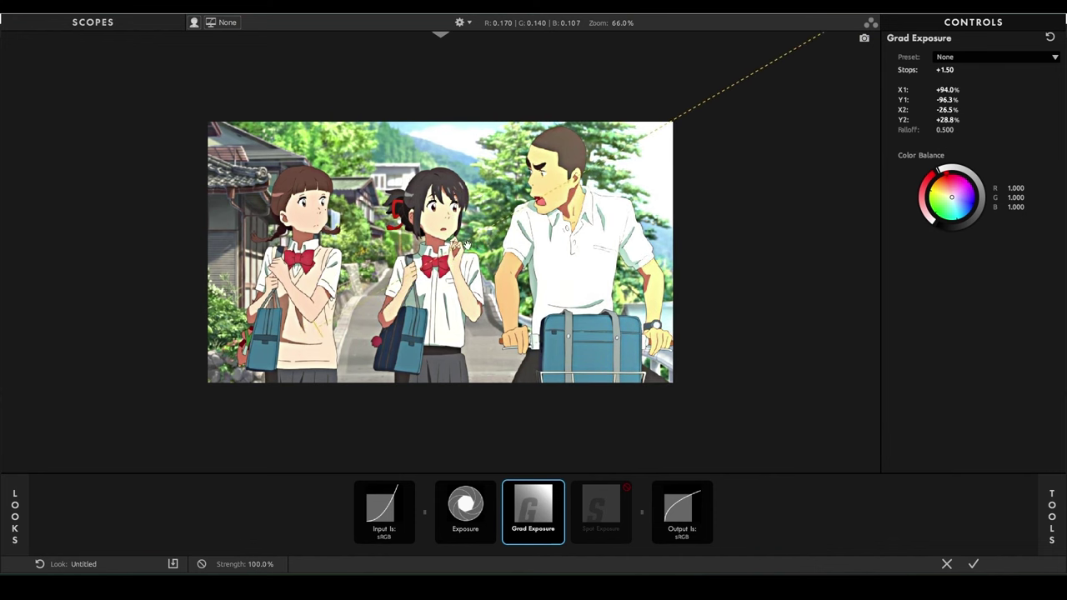
pyautogui.press('Delete')
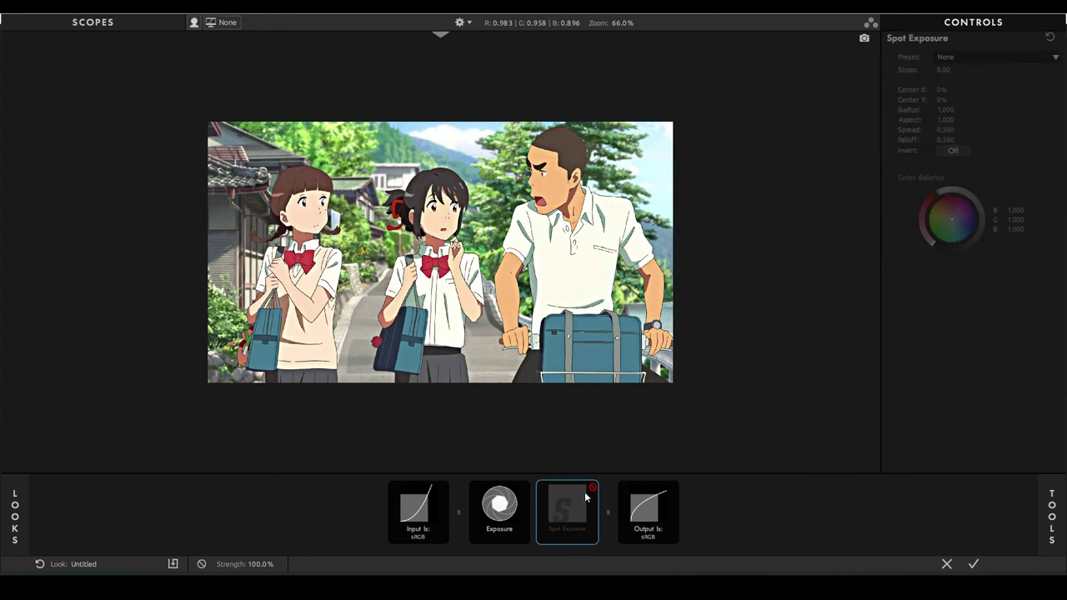
# - Re-enable Spot Exposure as a centred oval: +0.70 stops, Spread 0.670, Radius 0.596, Aspect 1.240
pyautogui.click(592, 488)
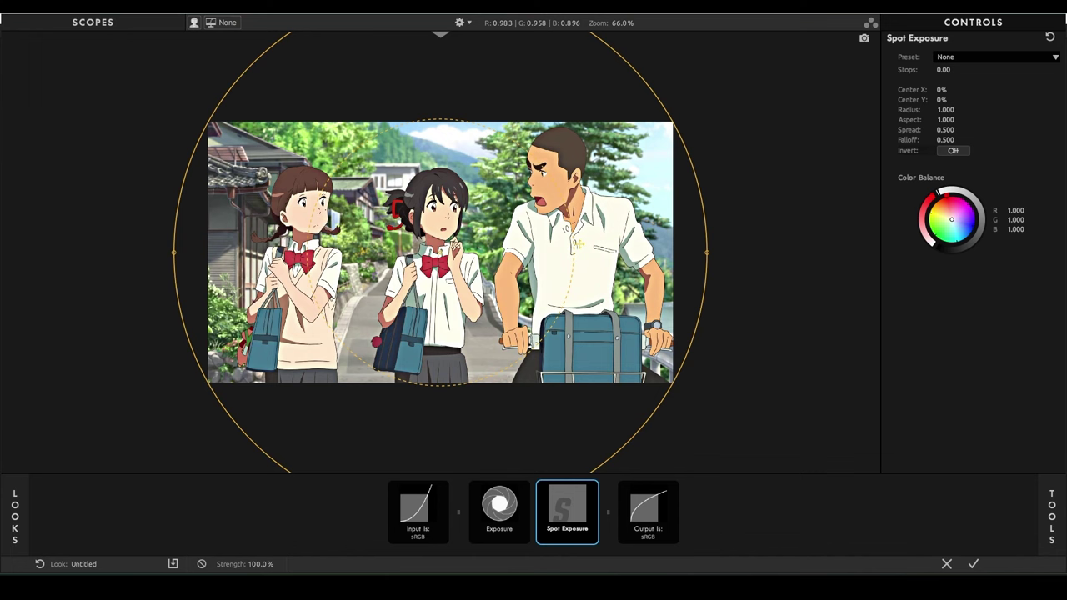
pyautogui.moveTo(574, 246)
pyautogui.mouseDown()
pyautogui.moveTo(531, 242)
pyautogui.moveTo(577, 241)
pyautogui.mouseUp()
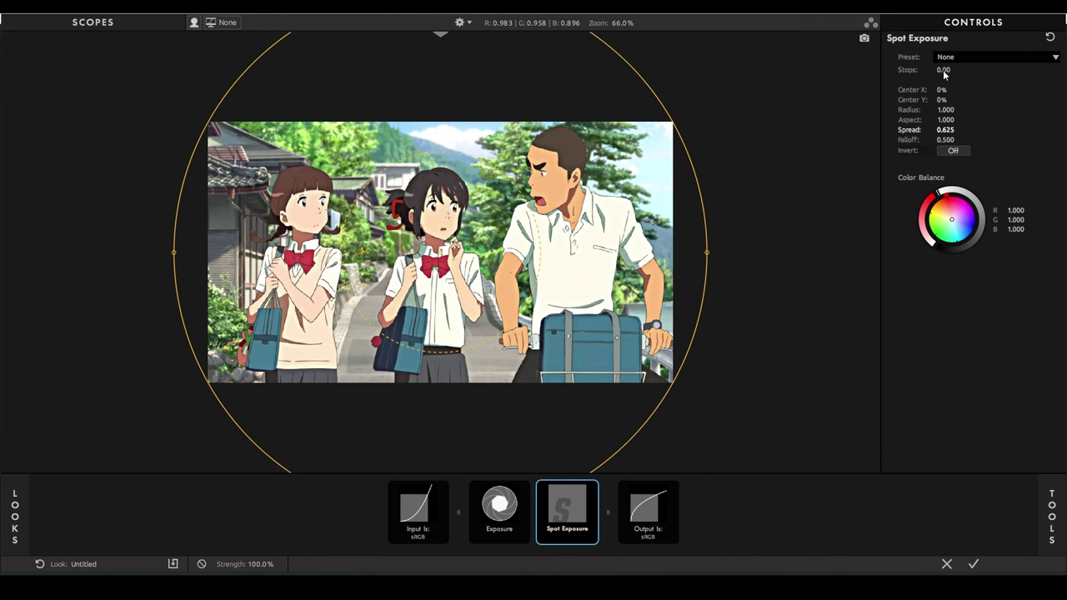
pyautogui.moveTo(943, 70); pyautogui.dragTo(976, 70)
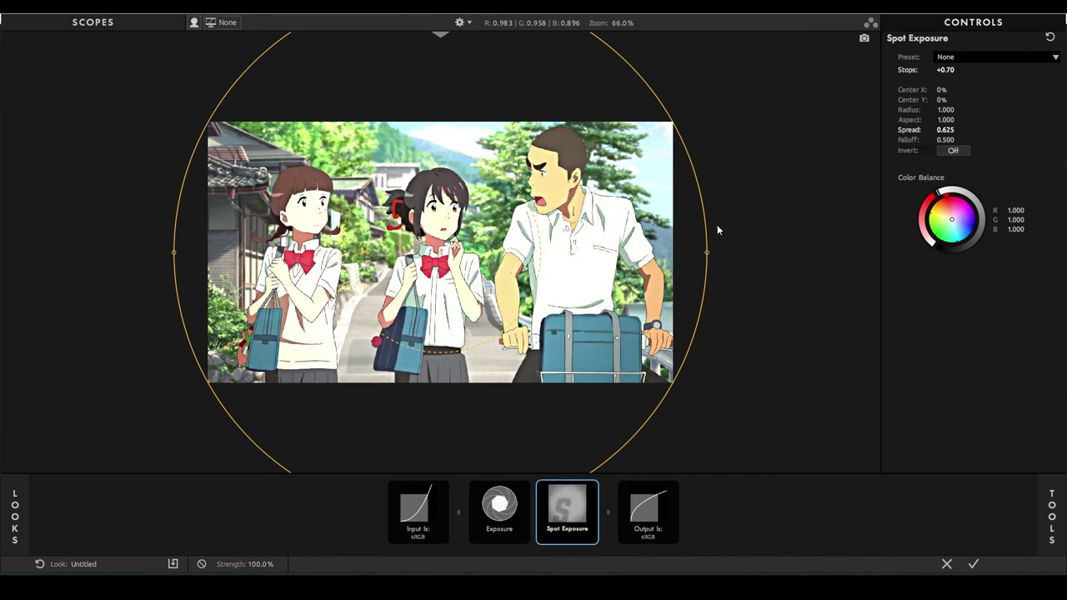
pyautogui.doubleClick(946, 130)
pyautogui.moveTo(945, 110); pyautogui.dragTo(900, 110)
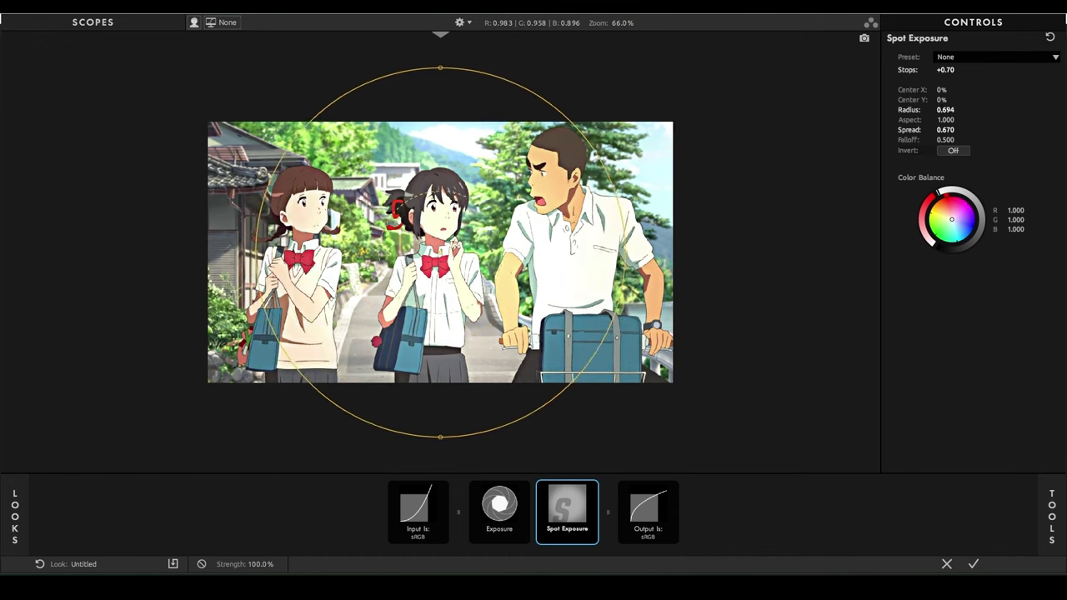
pyautogui.moveTo(543, 266); pyautogui.dragTo(642, 265)
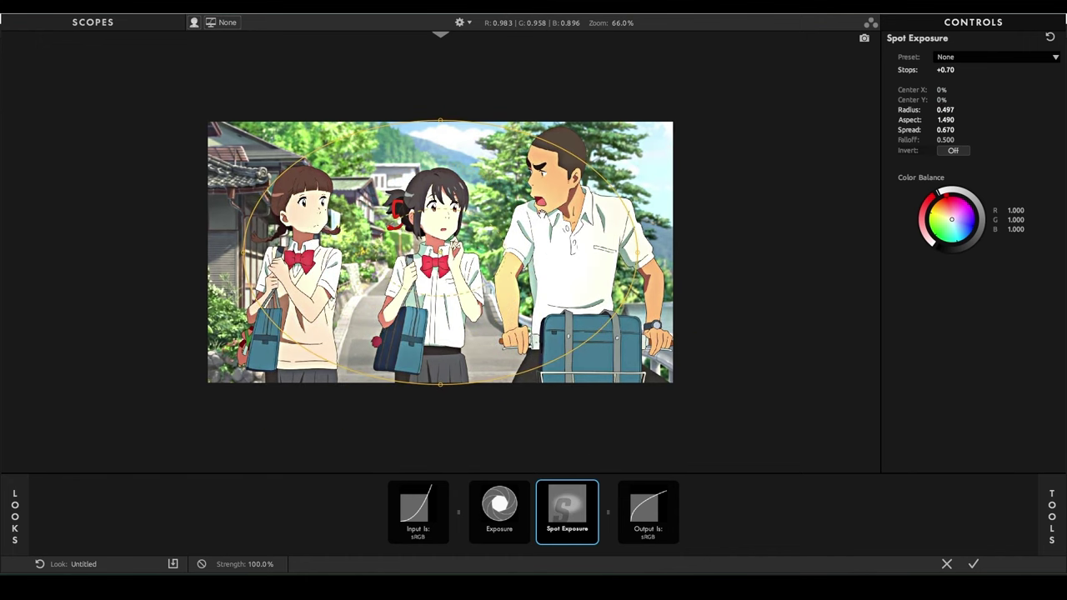
pyautogui.moveTo(440, 384); pyautogui.dragTo(440, 358)
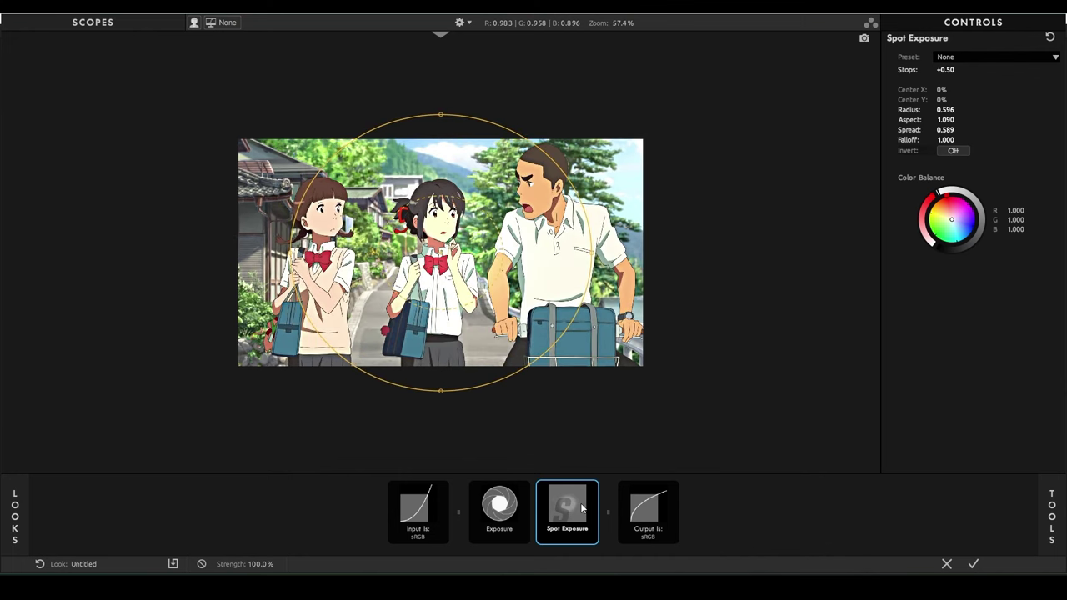
# - Delete Spot Exposure and add Shutter Streak, Anamorphic Flare, Haze/Flare, Swing-Tilt and Edge Softness
pyautogui.press('Delete')
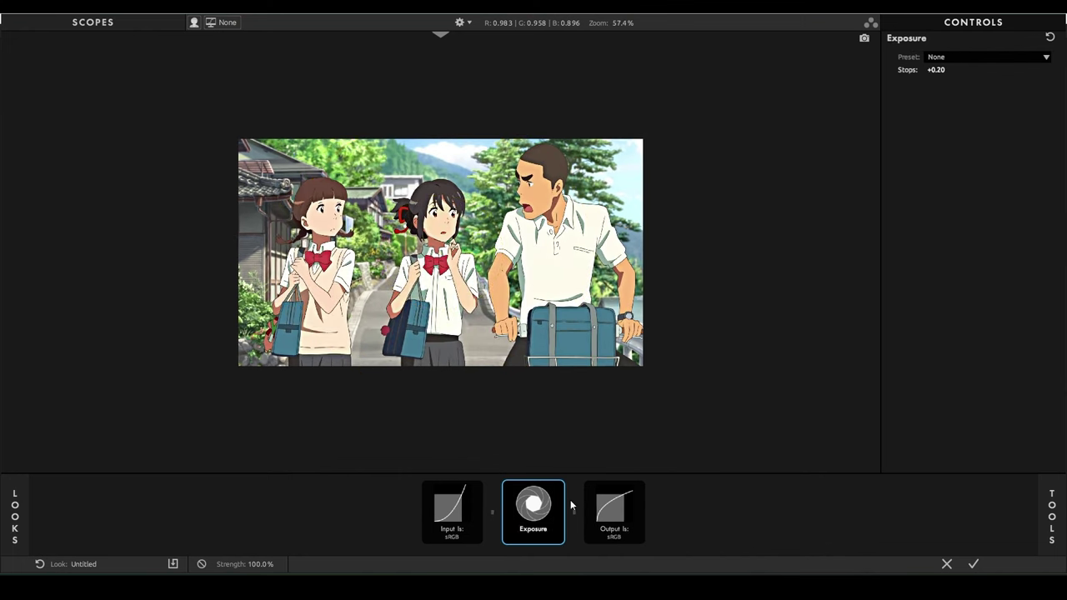
pyautogui.moveTo(1049, 509)
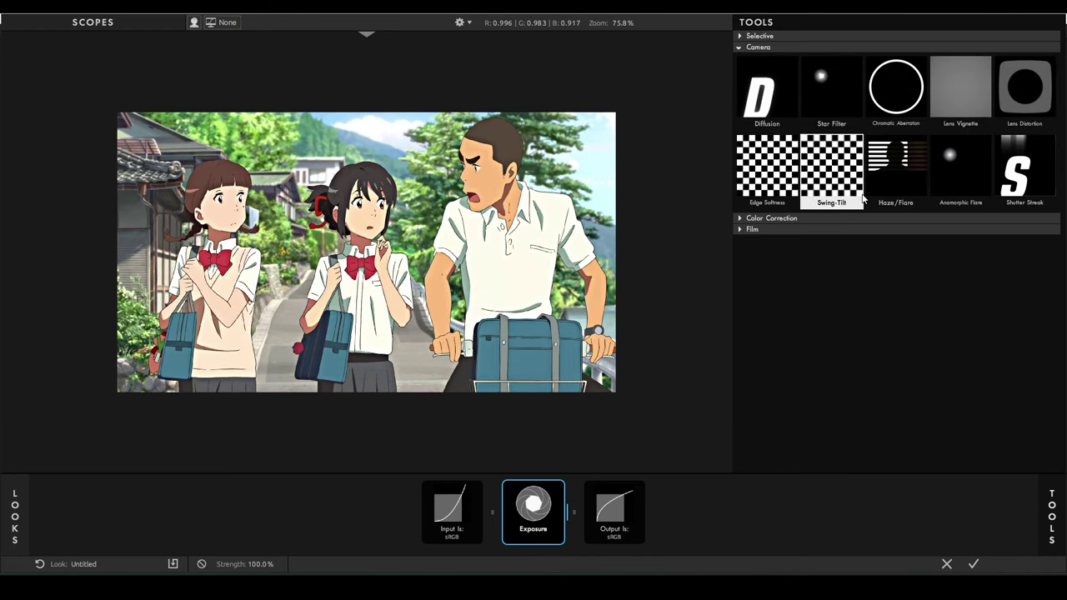
pyautogui.click(996, 177)
pyautogui.click(959, 166)
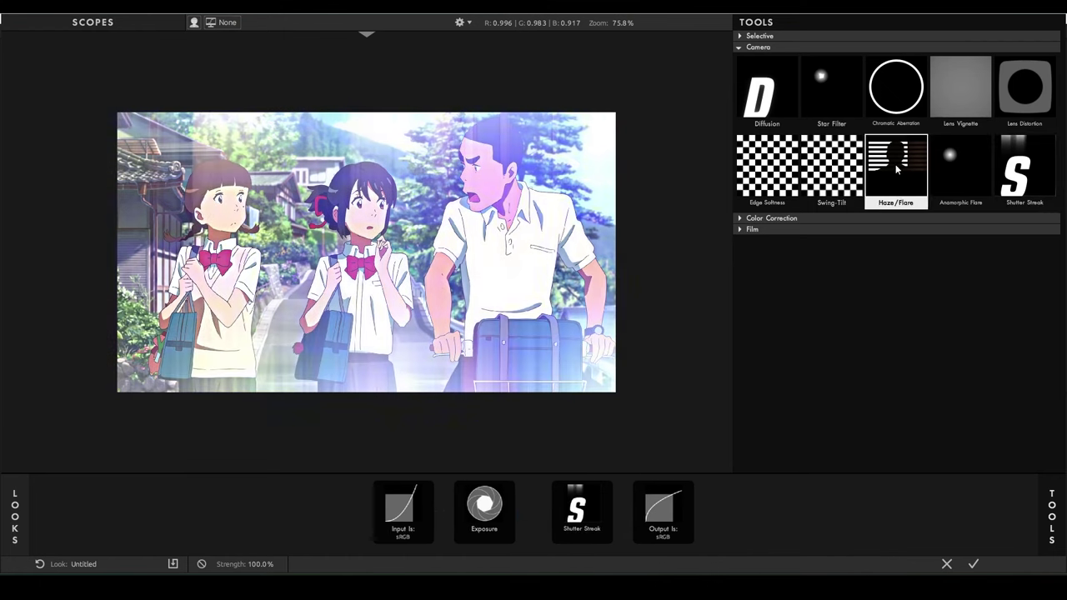
pyautogui.click(895, 167)
pyautogui.click(832, 166)
pyautogui.click(784, 145)
# - Add Diffusion, Star Filter, Chromatic Aberration, Lens Vignette and Lens Distortion to the chain
pyautogui.click(763, 92)
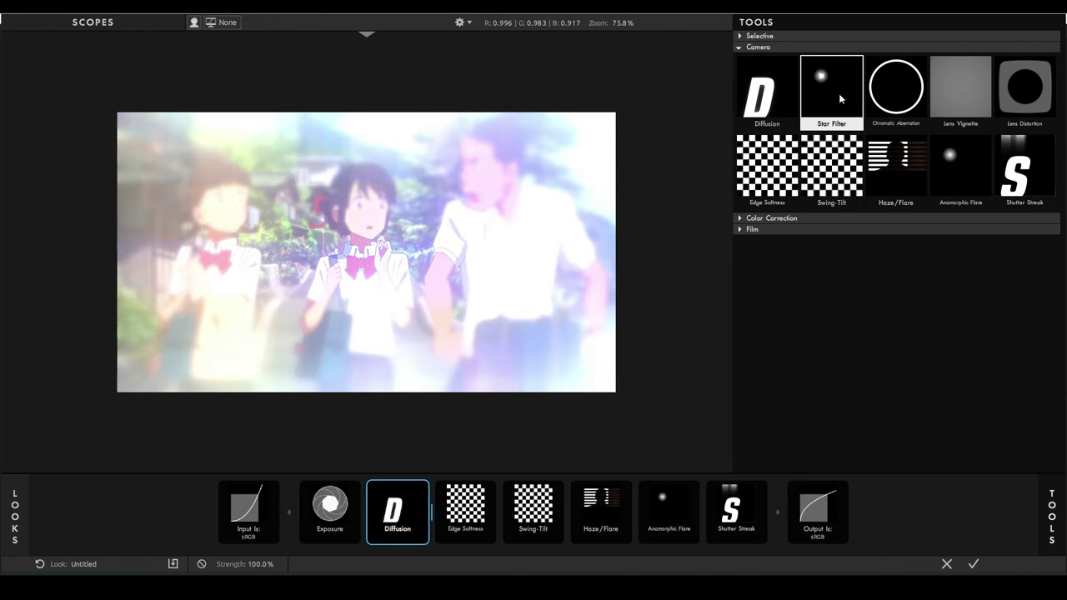
pyautogui.click(839, 93)
pyautogui.click(897, 87)
pyautogui.click(961, 88)
pyautogui.click(1025, 87)
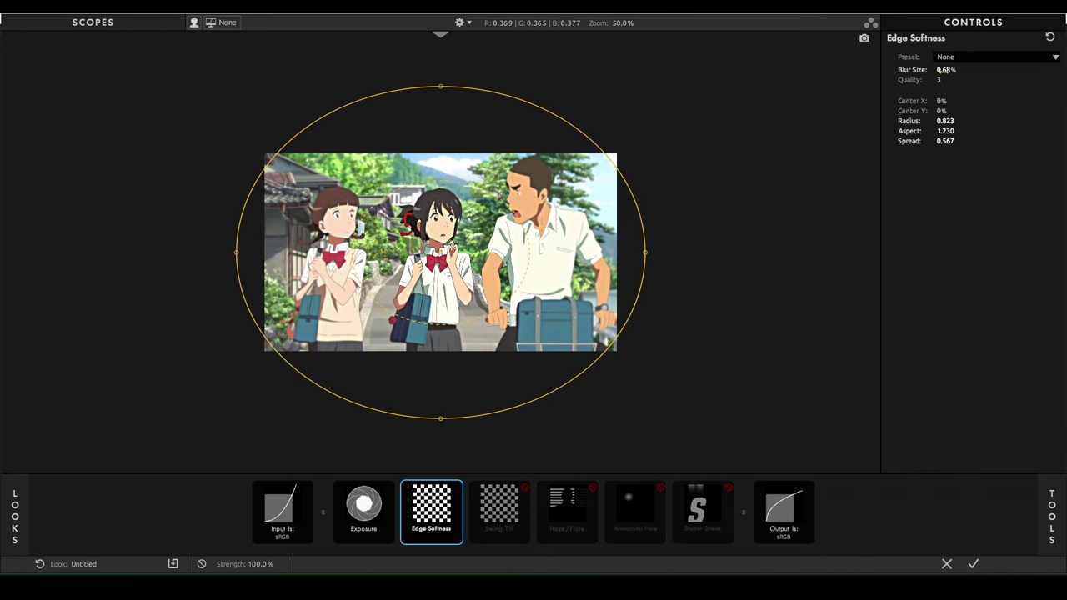
# - Raise the Edge Softness blur to 1.17% and turn Haze/Flare back on to compare
pyautogui.moveTo(943, 70); pyautogui.dragTo(984, 70)
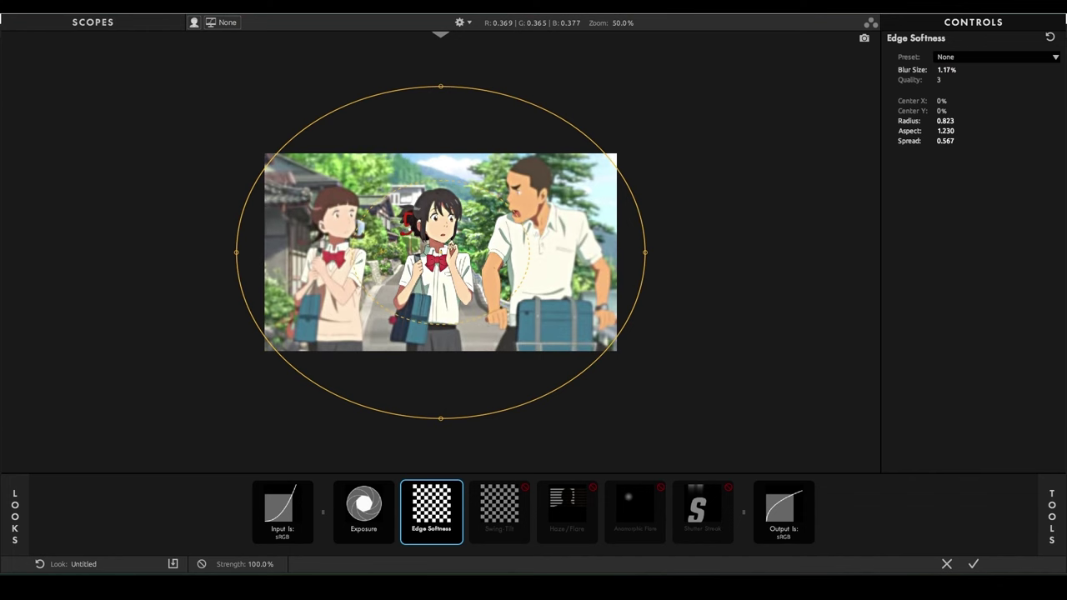
pyautogui.click(567, 509)
pyautogui.click(560, 488)
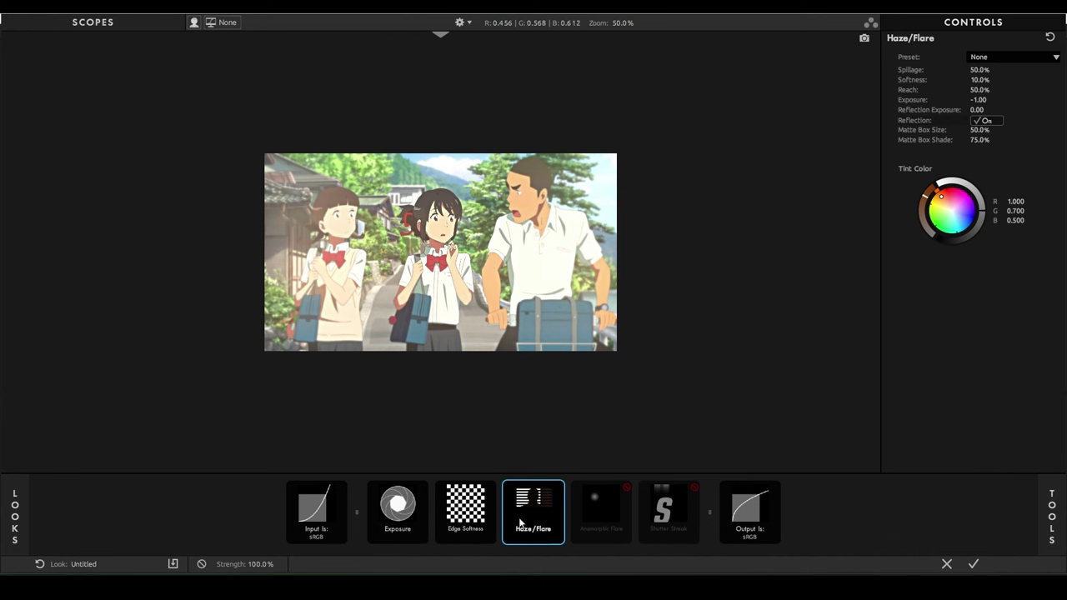
pyautogui.doubleClick(559, 488)
# - Set Haze/Flare Matte Box Size to 0%, Spillage to 23.3%, with a cyan-blue tint
pyautogui.moveTo(980, 129); pyautogui.dragTo(934, 130)
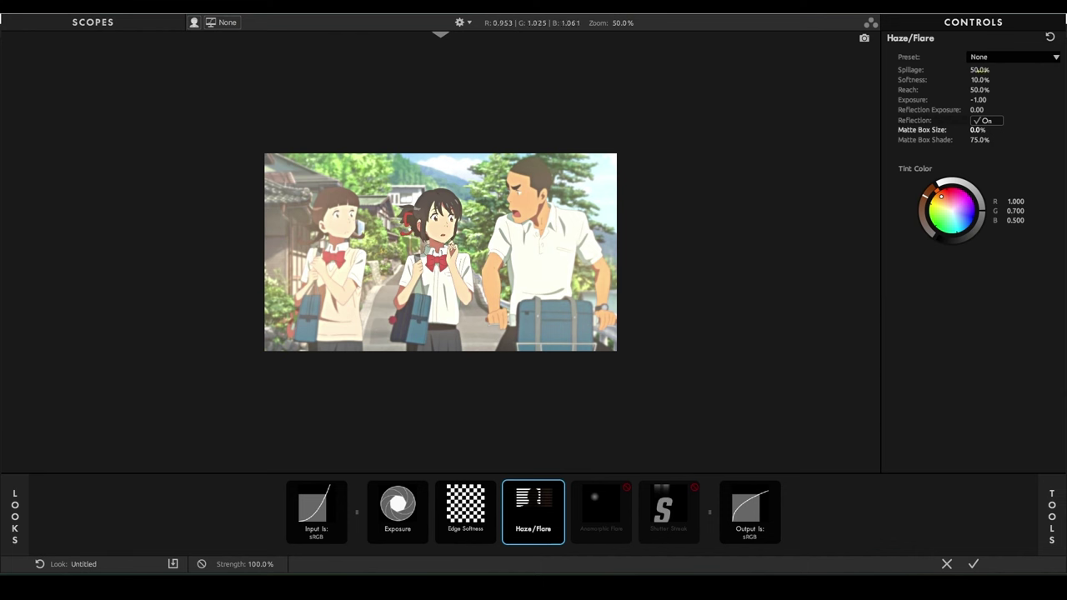
pyautogui.moveTo(985, 70)
pyautogui.mouseDown()
pyautogui.moveTo(951, 70)
pyautogui.moveTo(984, 71)
pyautogui.mouseUp()
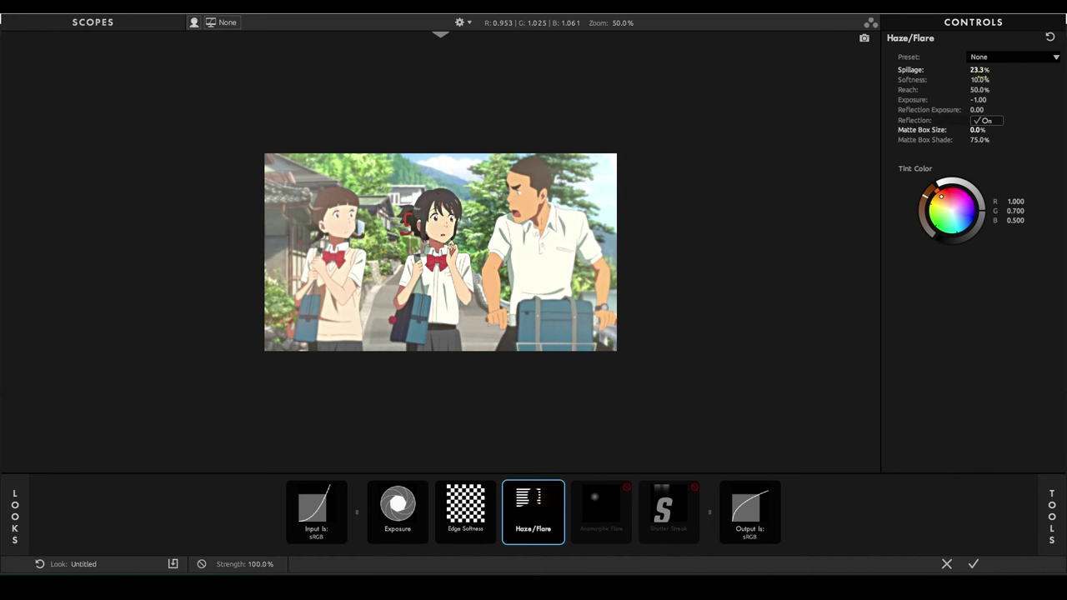
pyautogui.moveTo(941, 197)
pyautogui.mouseDown()
pyautogui.moveTo(937, 225)
pyautogui.moveTo(966, 218)
pyautogui.mouseUp()
pyautogui.doubleClick(966, 218)
pyautogui.hotkey('ctrl', 'z')
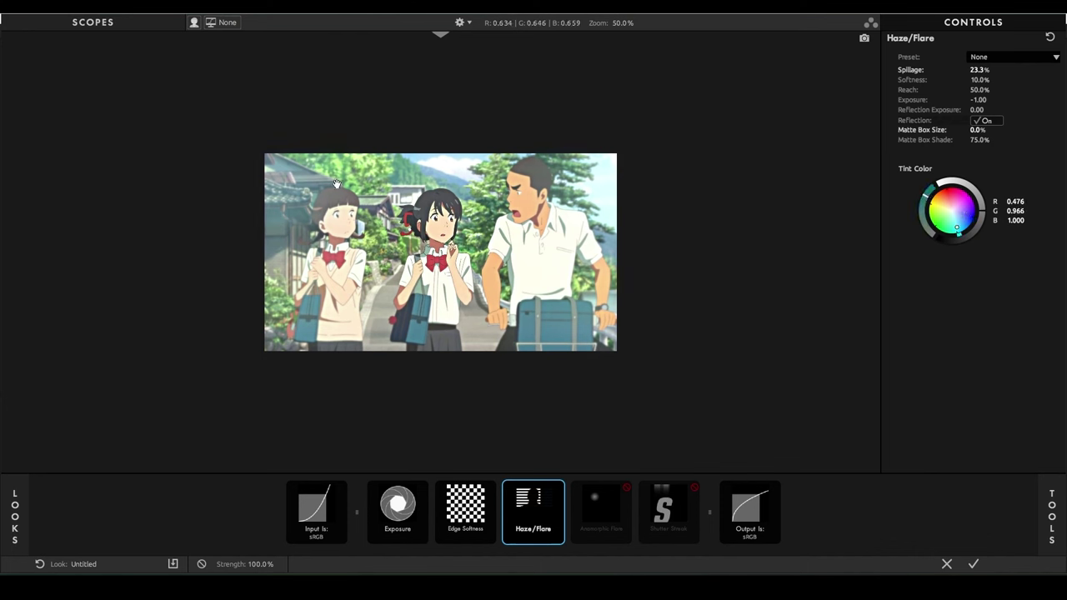
pyautogui.click(560, 487)
pyautogui.click(560, 487)
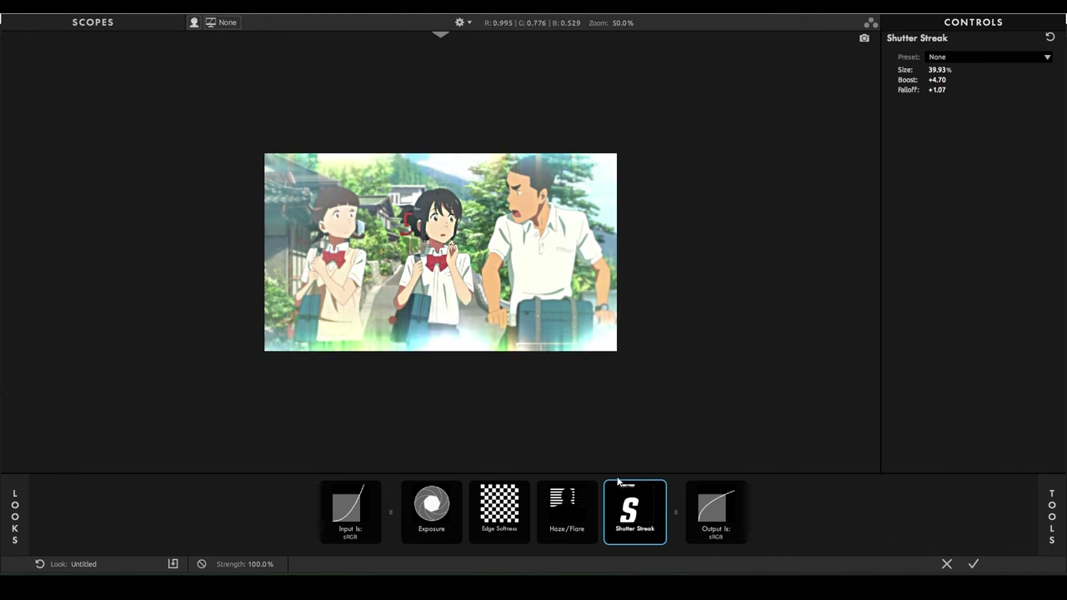
# - Tone down the Shutter Streak Boost, then delete Shutter Streak and select Edge Softness
pyautogui.moveTo(660, 488)
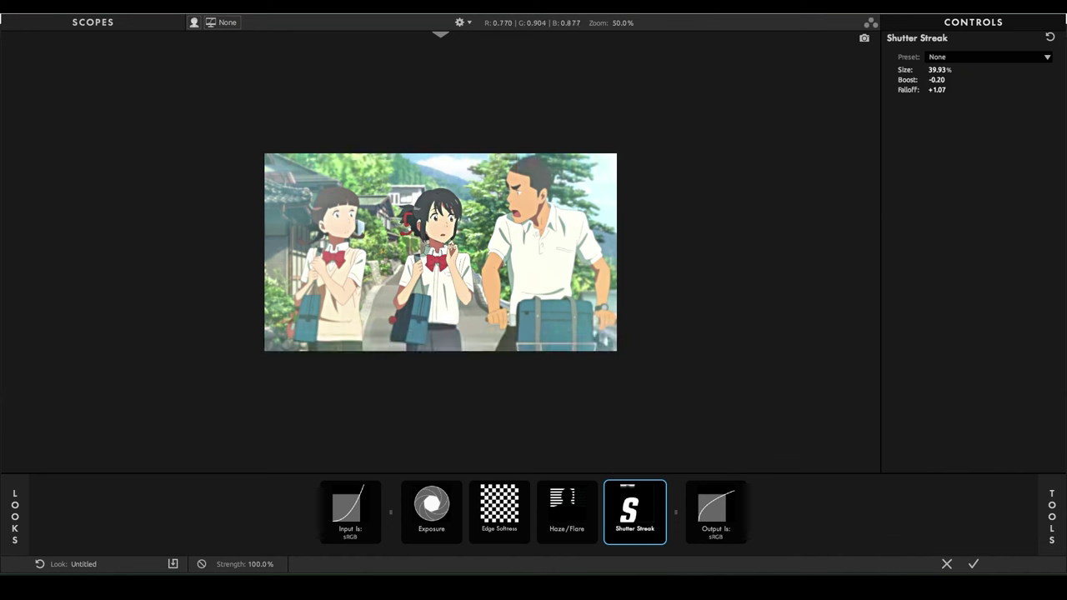
pyautogui.moveTo(938, 80)
pyautogui.mouseDown()
pyautogui.moveTo(909, 80)
pyautogui.moveTo(917, 90)
pyautogui.mouseUp()
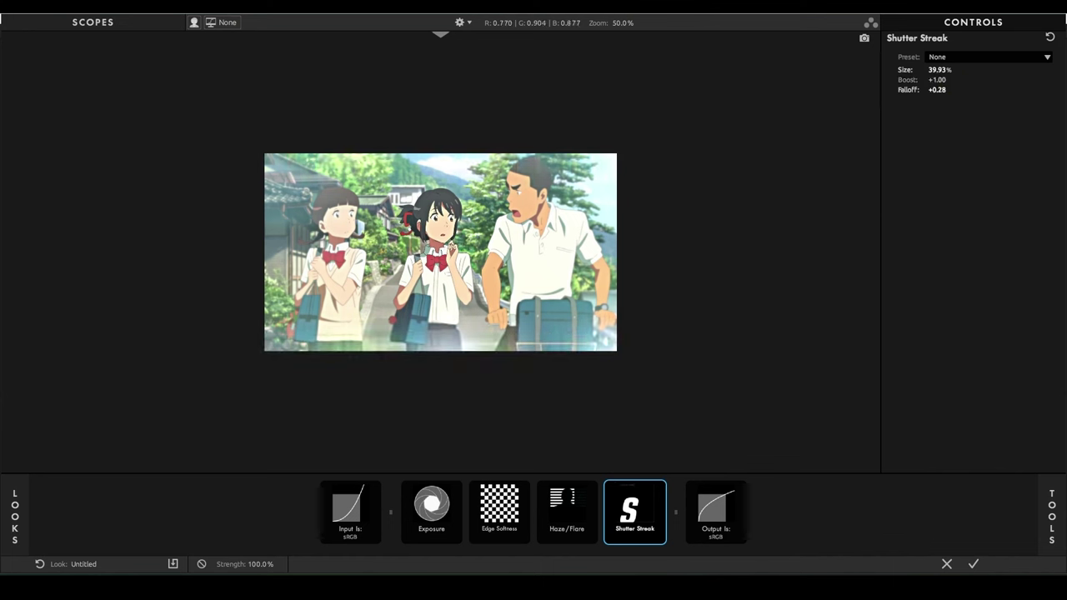
pyautogui.press('Delete')
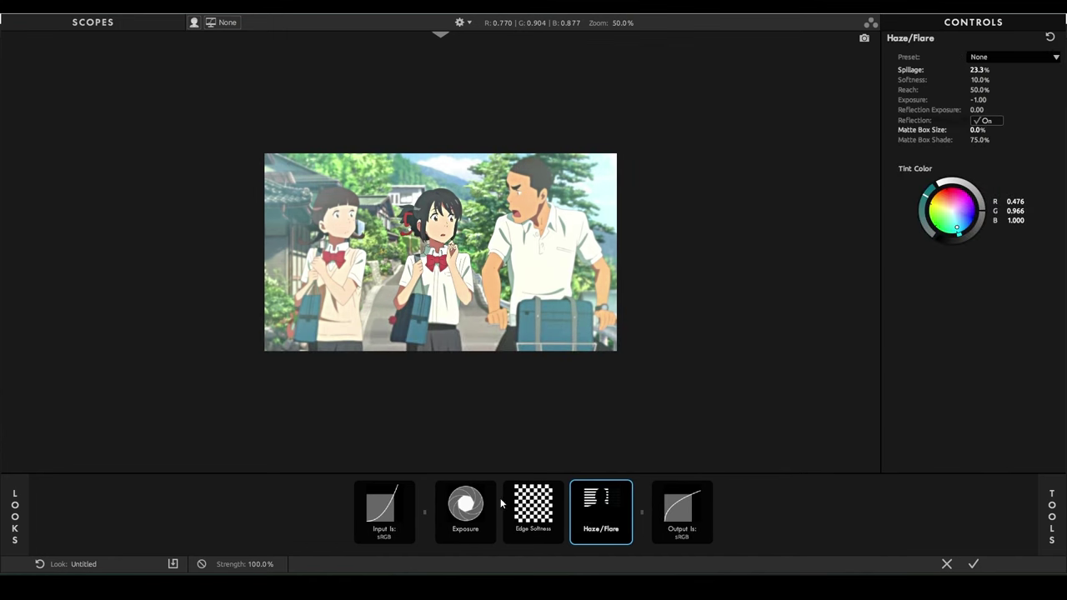
pyautogui.click(527, 501)
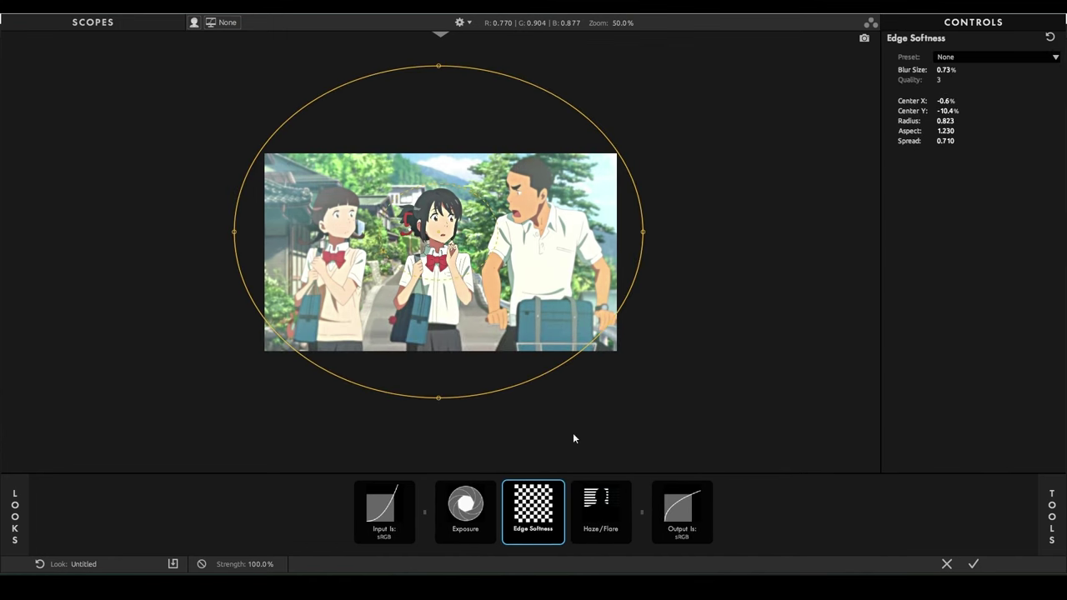
# - From the Color Correction tools, try an S Curve on the image, then delete it
pyautogui.click(1051, 521)
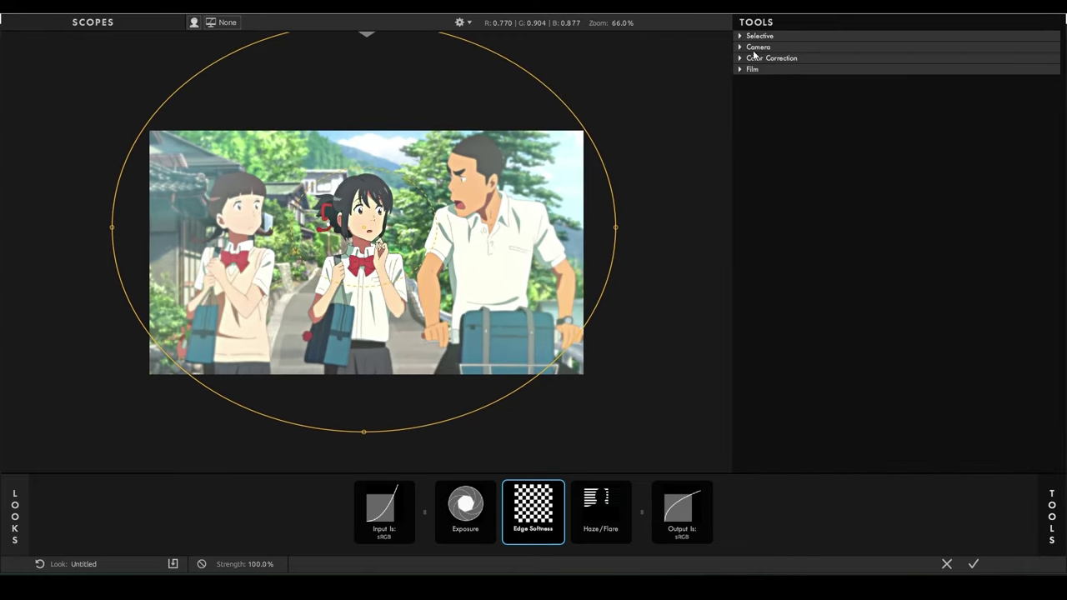
pyautogui.click(742, 59)
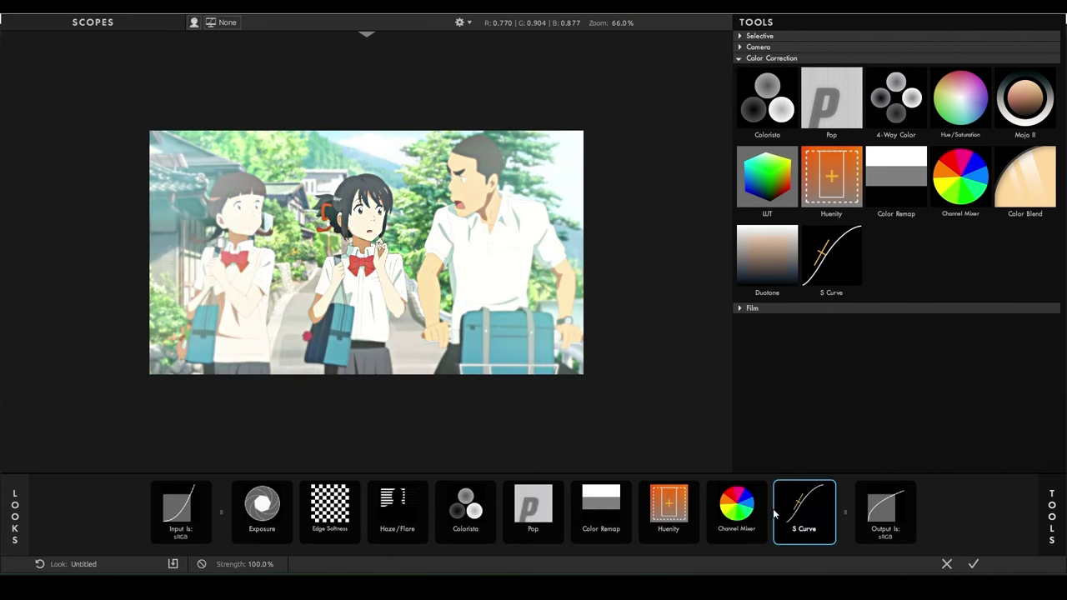
pyautogui.click(774, 510)
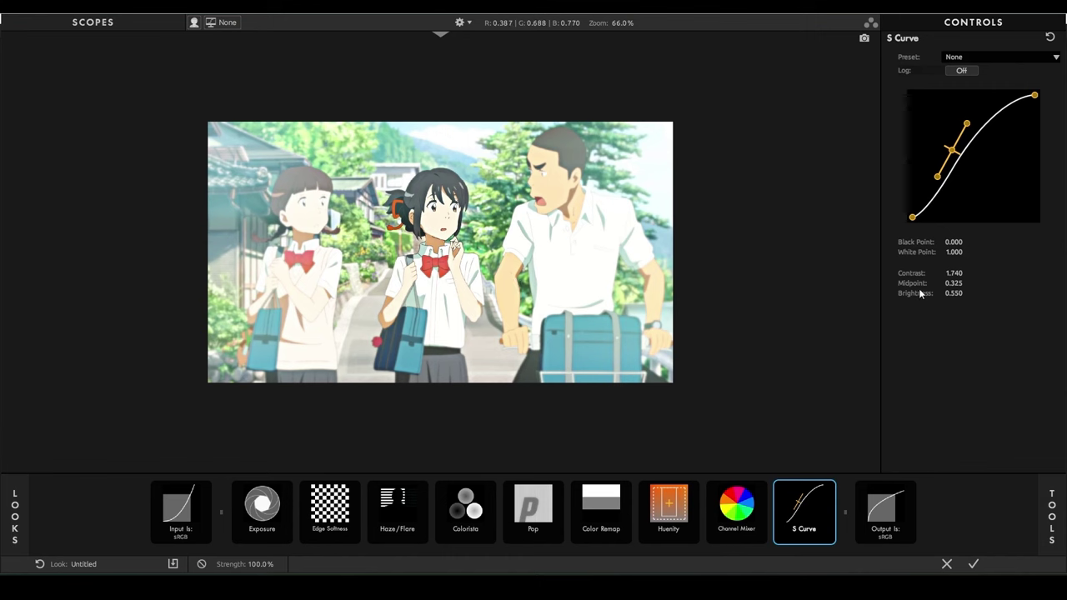
pyautogui.moveTo(949, 148)
pyautogui.mouseDown()
pyautogui.moveTo(989, 169)
pyautogui.moveTo(968, 158)
pyautogui.mouseUp()
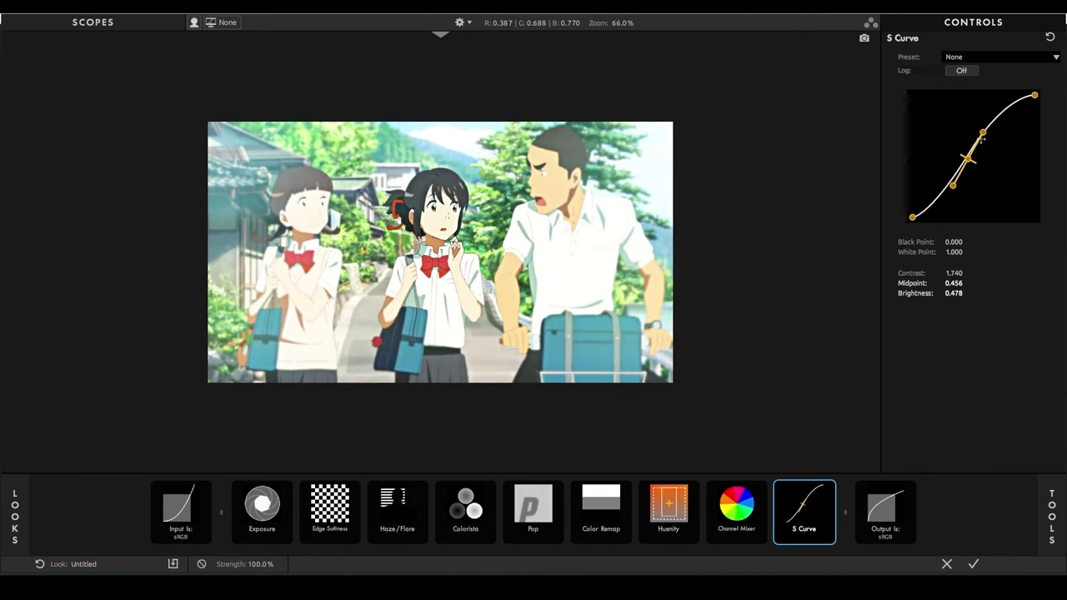
pyautogui.hotkey('ctrl', 'z')
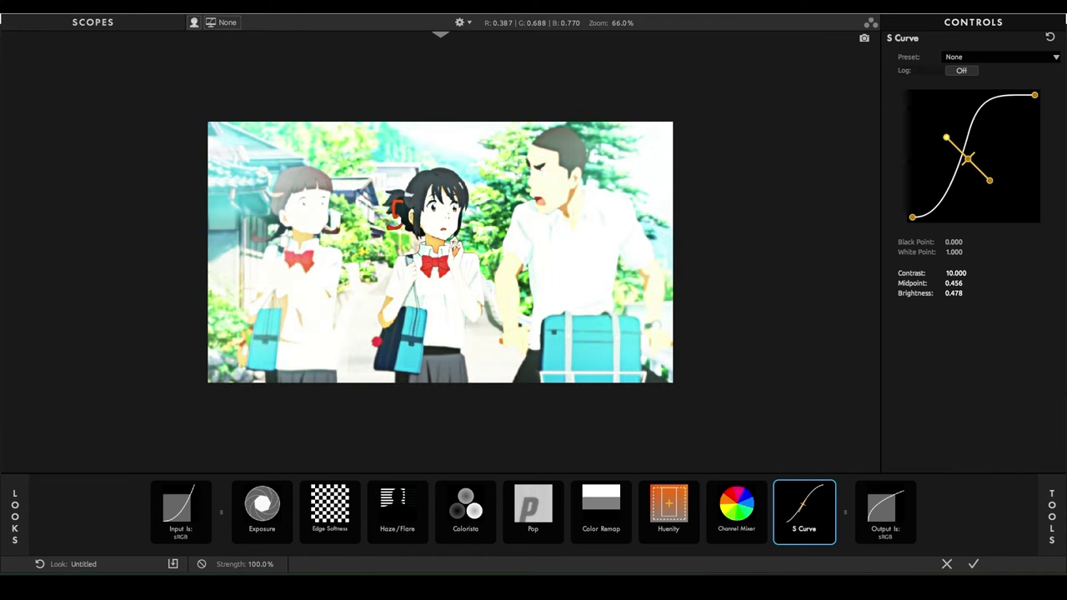
pyautogui.press('Delete')
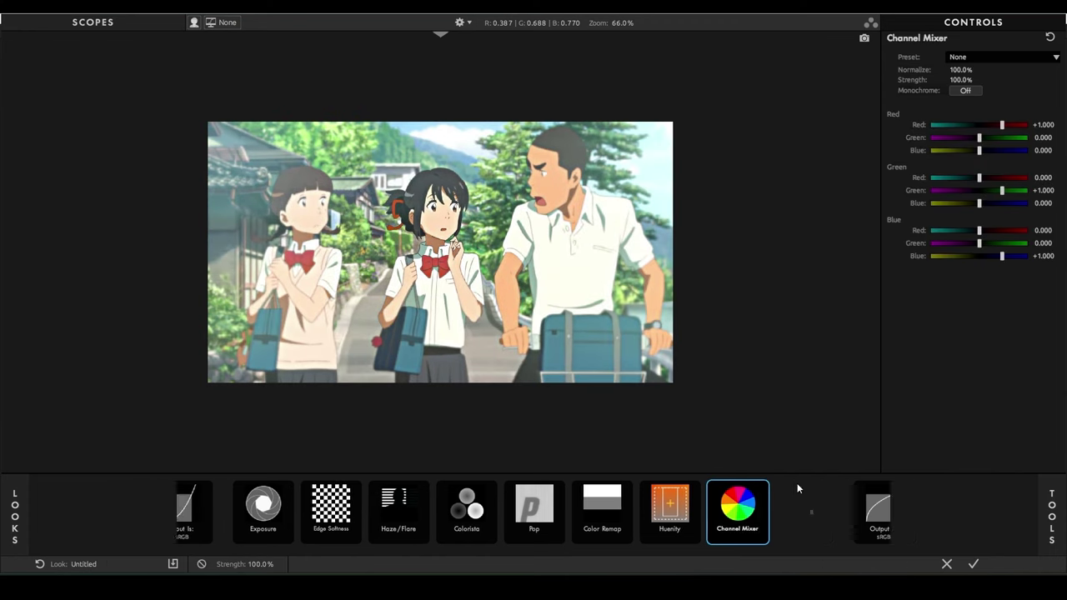
# - Re-enable Pop and set its amount to +50% with size increased to 171%
pyautogui.click(512, 511)
pyautogui.click(524, 490)
pyautogui.scroll(5, 454, 231)
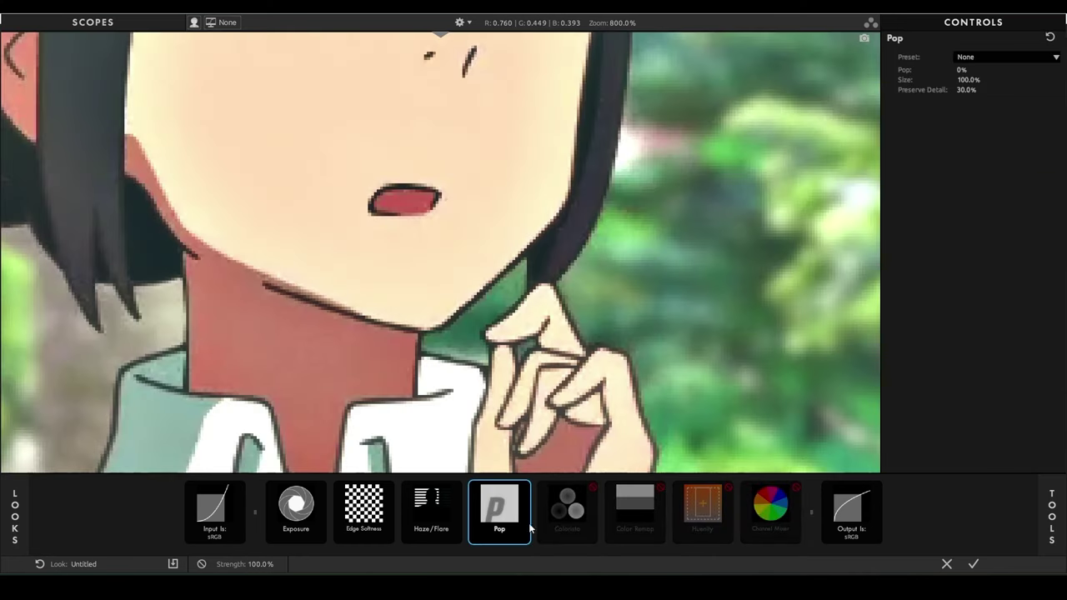
pyautogui.click(965, 70)
pyautogui.write('50')
pyautogui.press('Return')
pyautogui.moveTo(968, 79)
pyautogui.mouseDown()
pyautogui.moveTo(1000, 79)
pyautogui.moveTo(1000, 70)
pyautogui.moveTo(976, 70)
pyautogui.mouseUp()
pyautogui.scroll(-5, 846, 108)
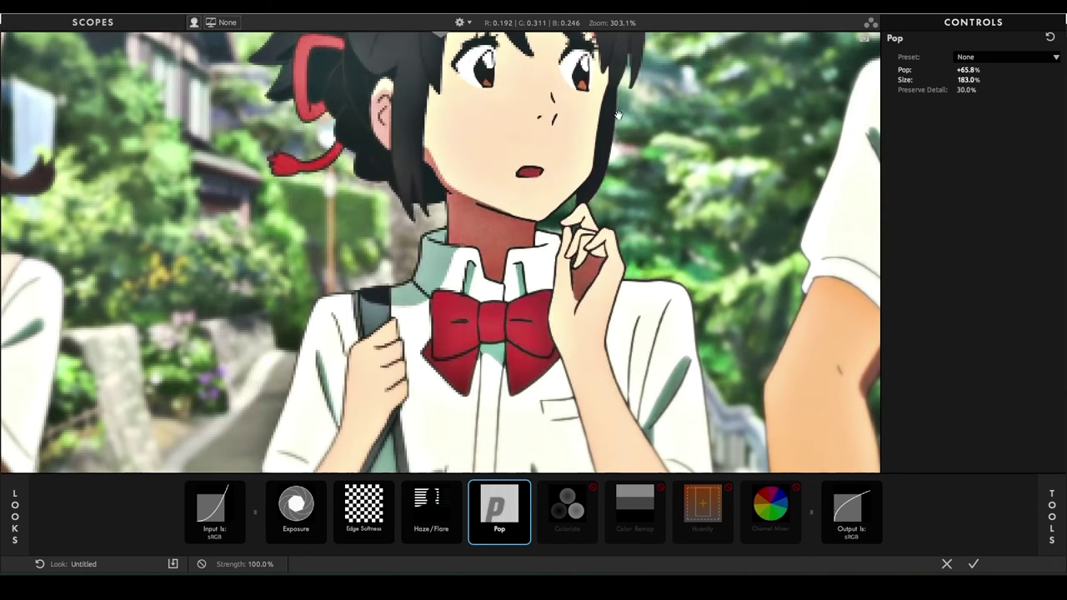
pyautogui.scroll(-3, 573, 124)
# - Compare the image with and without Pop, then lower Pop to +40.0%
pyautogui.click(525, 489)
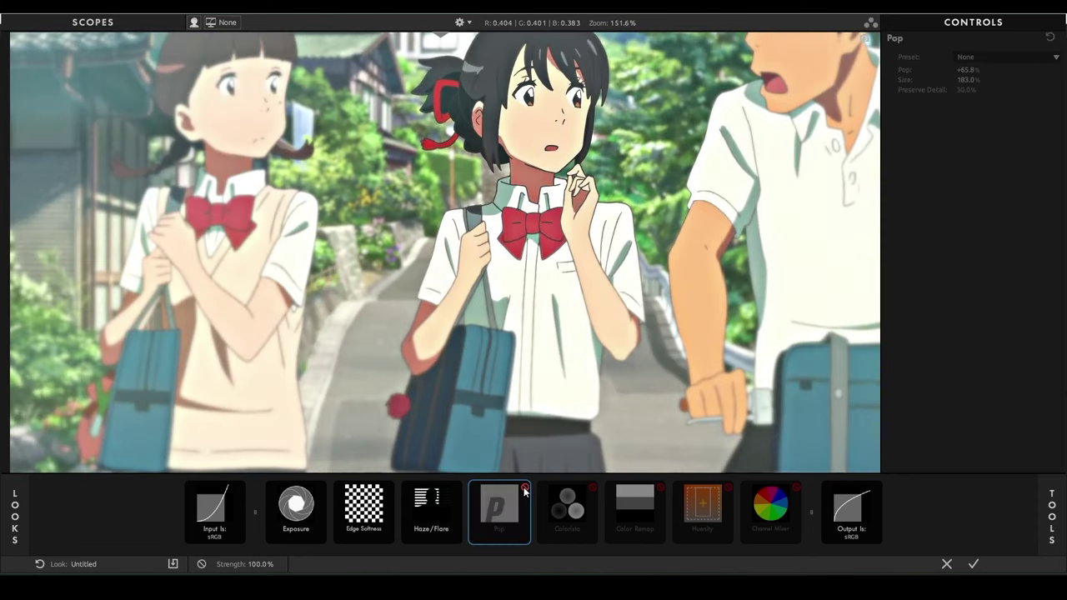
pyautogui.click(525, 489)
pyautogui.click(524, 488)
pyautogui.click(525, 489)
pyautogui.click(524, 489)
pyautogui.click(524, 489)
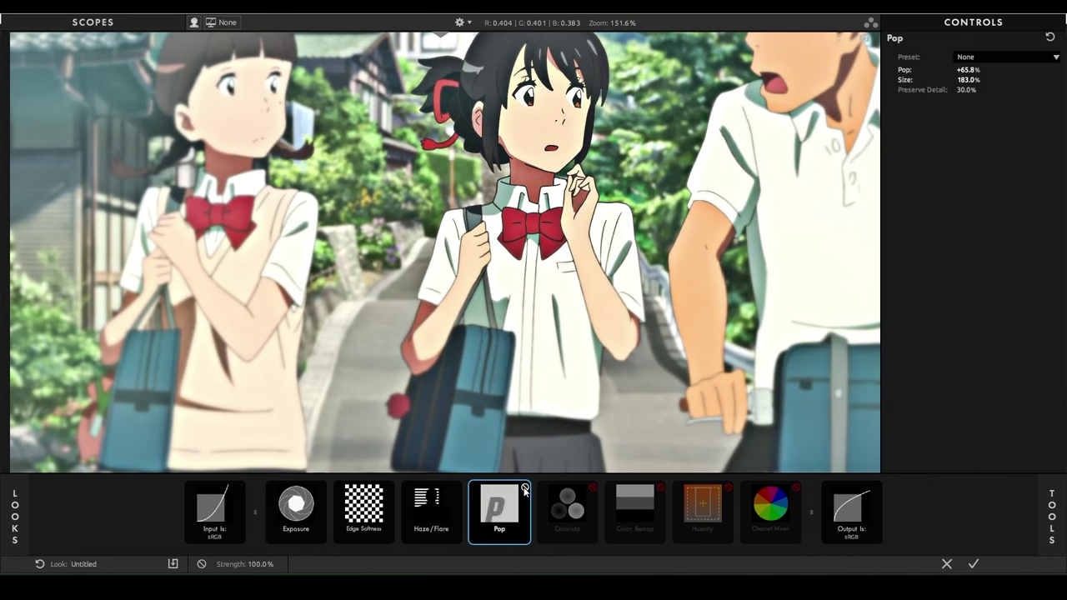
pyautogui.click(525, 488)
pyautogui.click(525, 488)
pyautogui.scroll(-1, 501, 359)
pyautogui.scroll(-4, 501, 359)
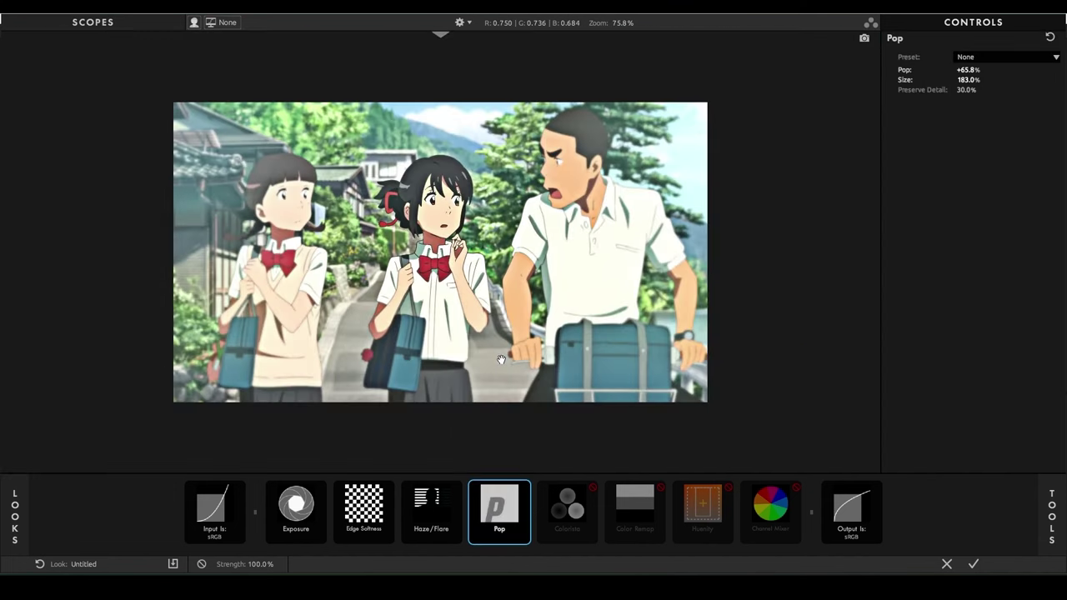
pyautogui.scroll(1, 501, 359)
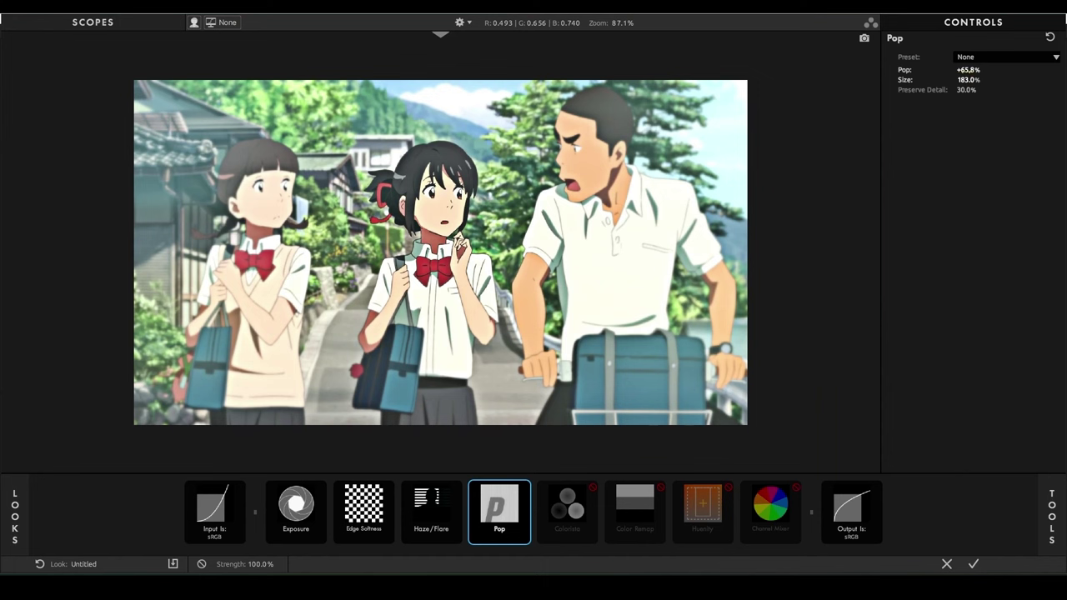
pyautogui.doubleClick(969, 70)
pyautogui.write('40')
pyautogui.press('Return')
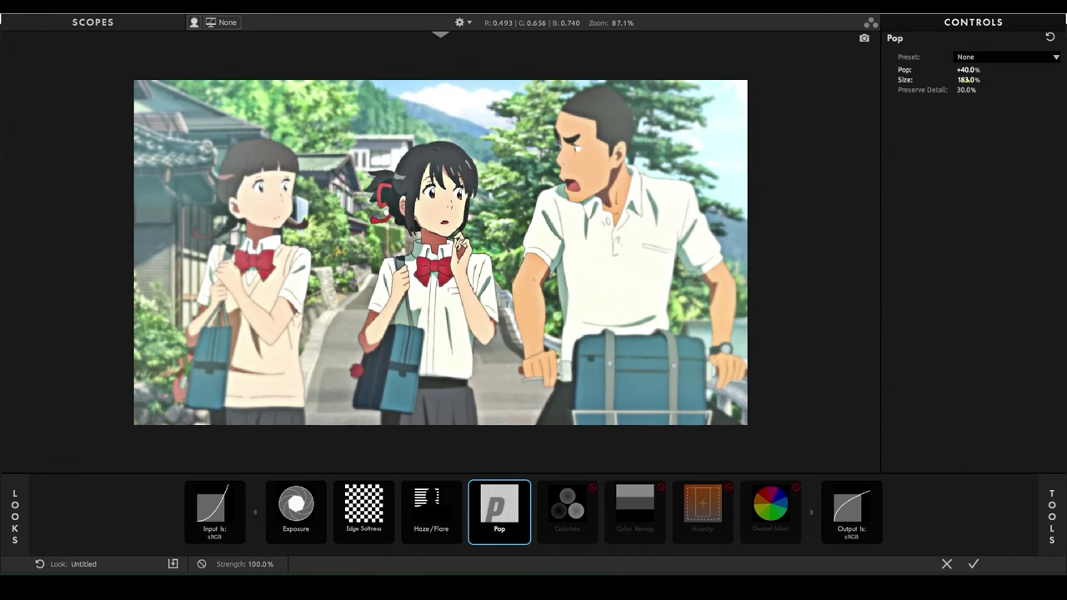
pyautogui.write('228')
# - In Colorista, add a tone curve point, raise the highlights and lift the black point
pyautogui.click(591, 495)
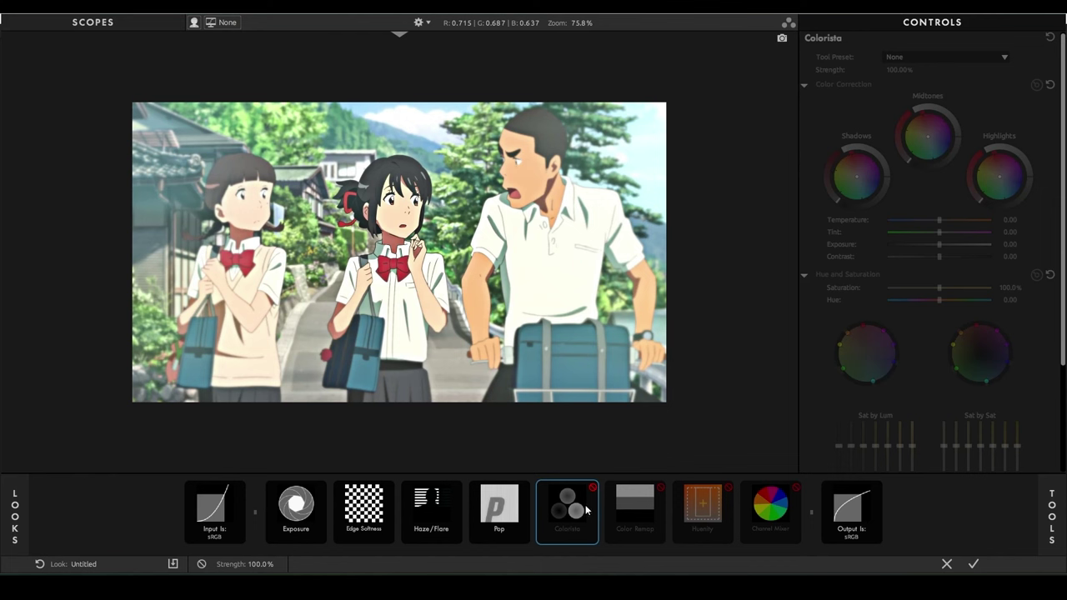
pyautogui.click(804, 85)
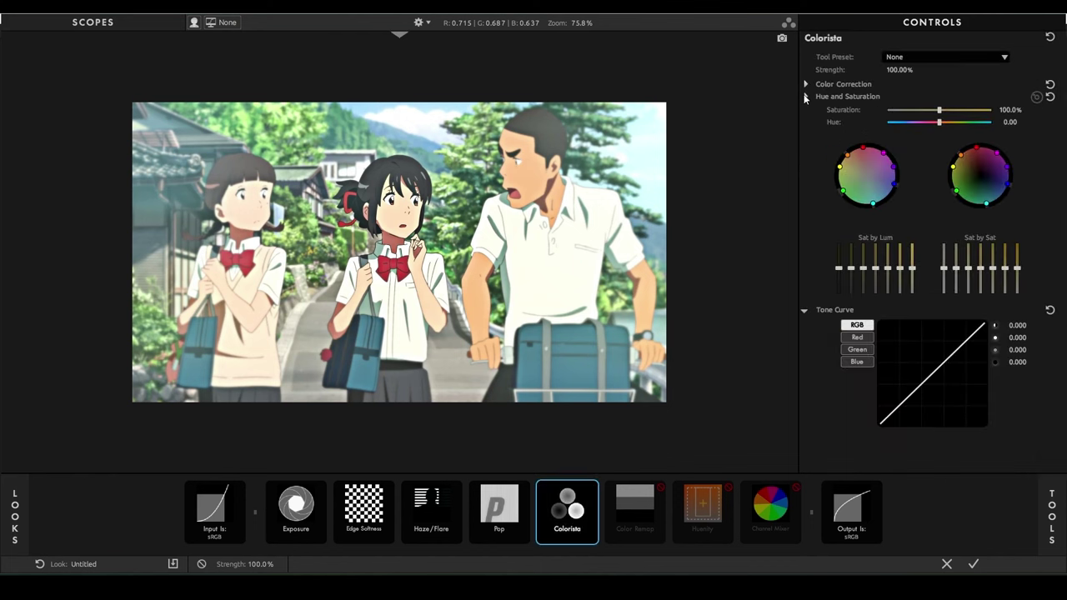
pyautogui.click(805, 96)
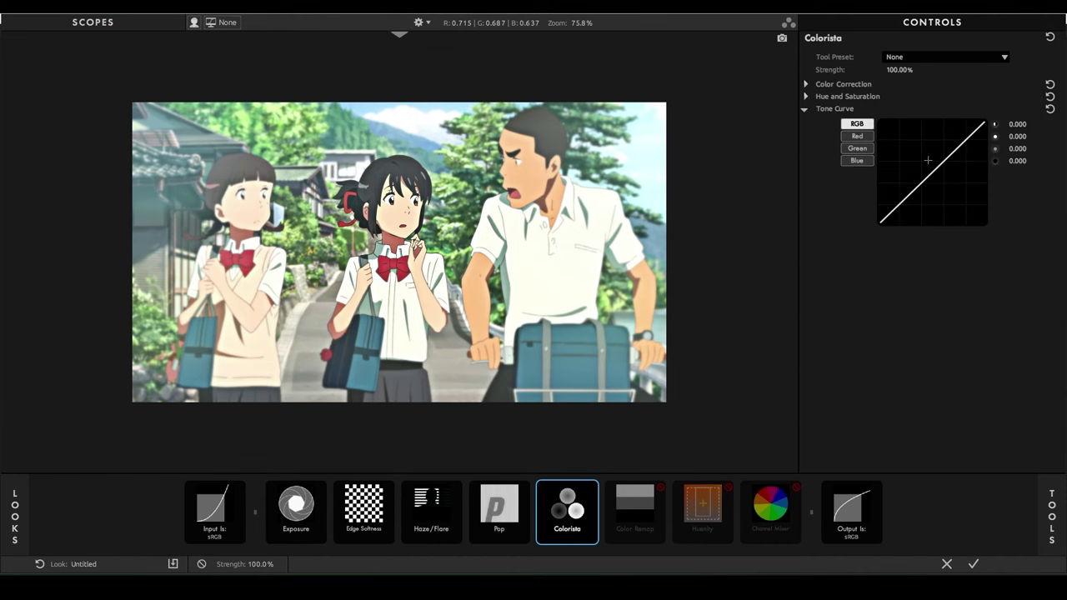
pyautogui.click(902, 206)
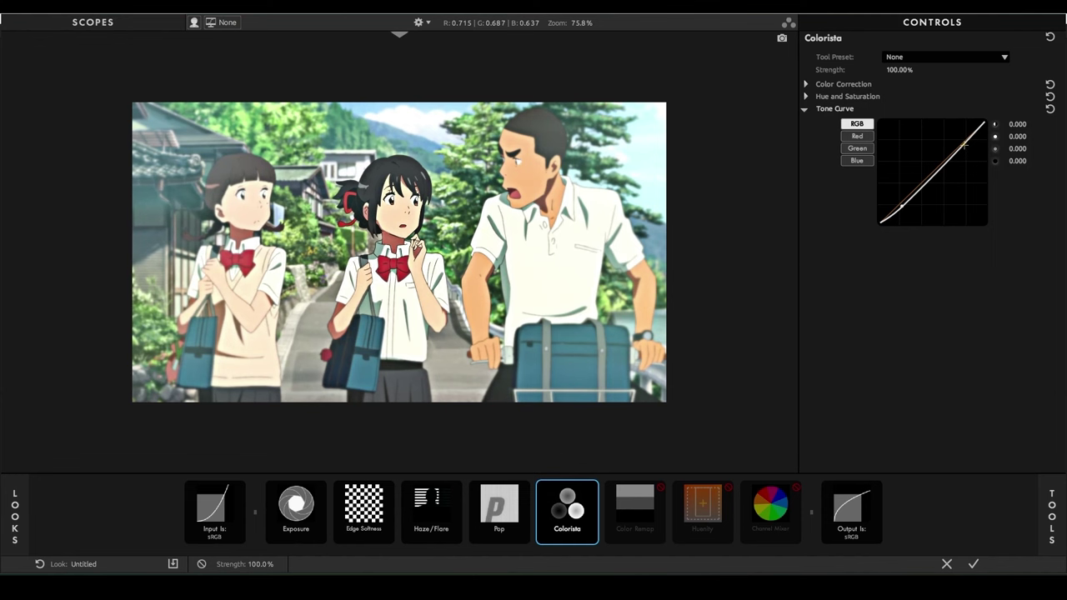
pyautogui.moveTo(963, 146); pyautogui.dragTo(961, 142)
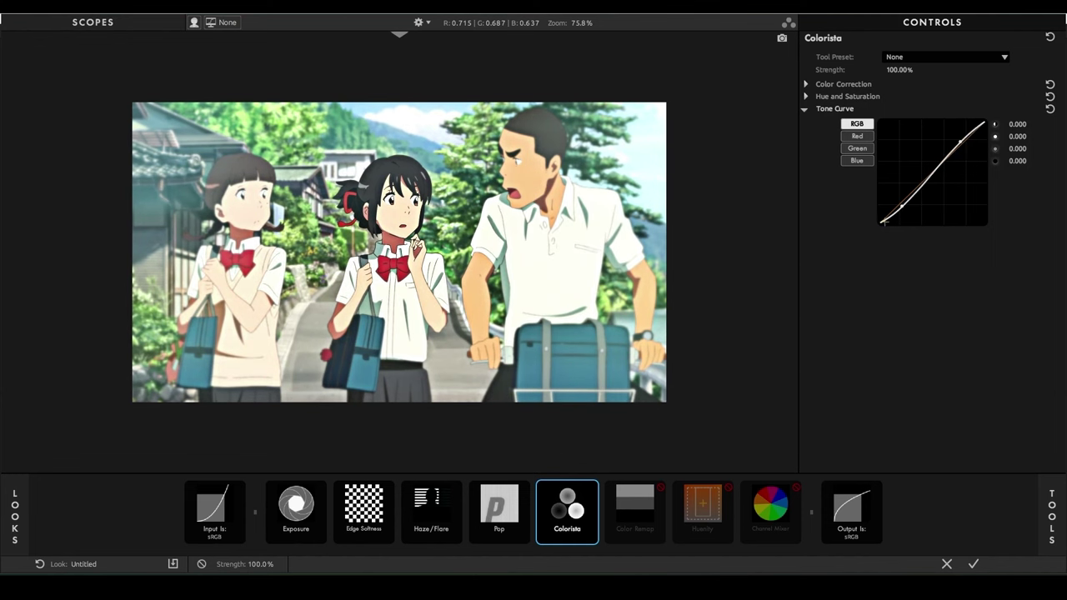
pyautogui.moveTo(884, 222)
pyautogui.mouseDown()
pyautogui.moveTo(881, 203)
pyautogui.moveTo(906, 200)
pyautogui.mouseUp()
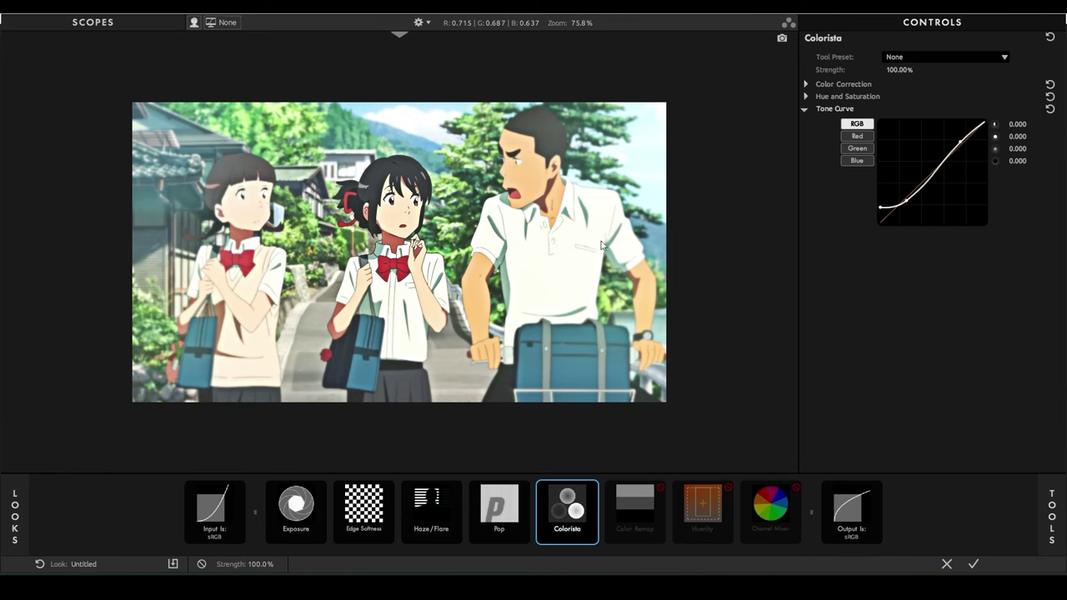
# - Pull the black point down for contrast, check the red and blue curves, and re-show color correction
pyautogui.scroll(1, 386, 174)
pyautogui.scroll(1, 387, 173)
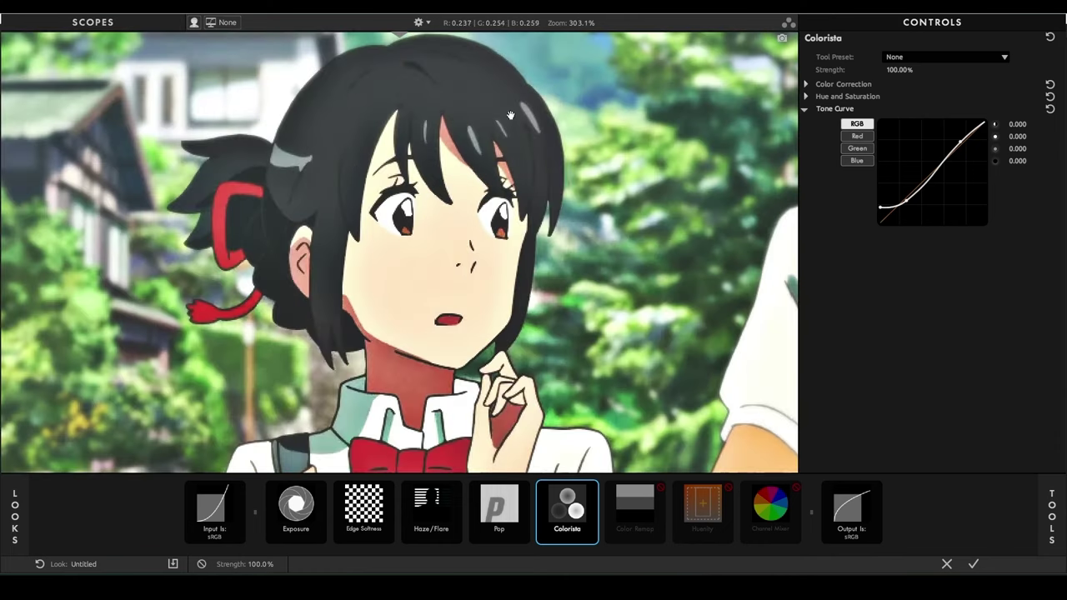
pyautogui.moveTo(879, 207)
pyautogui.mouseDown()
pyautogui.moveTo(880, 221)
pyautogui.moveTo(880, 208)
pyautogui.mouseUp()
pyautogui.scroll(-1, 485, 207)
pyautogui.scroll(-1, 485, 207)
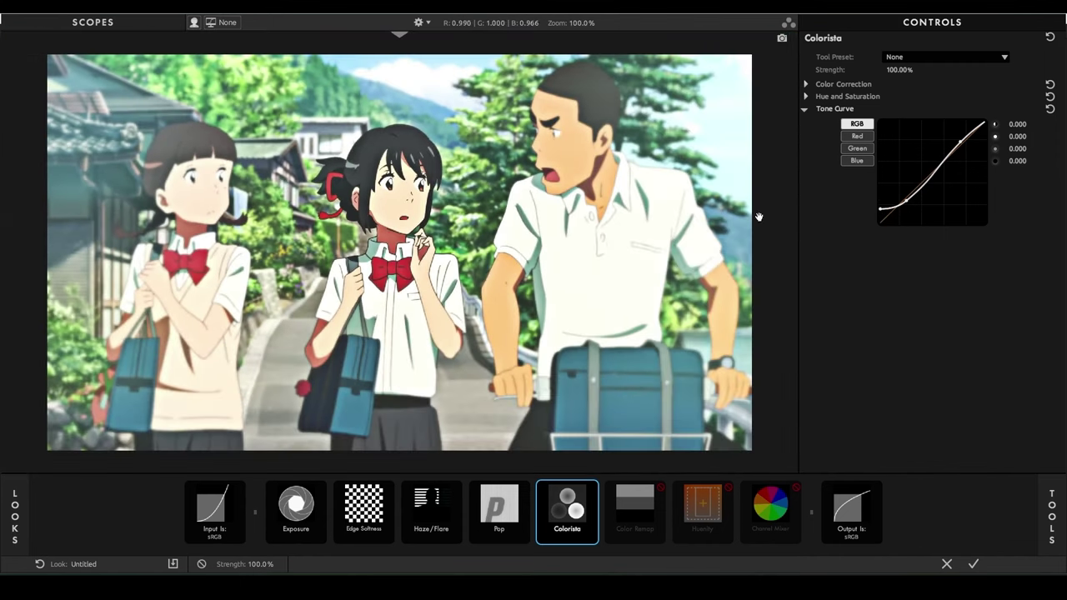
pyautogui.click(857, 136)
pyautogui.click(859, 160)
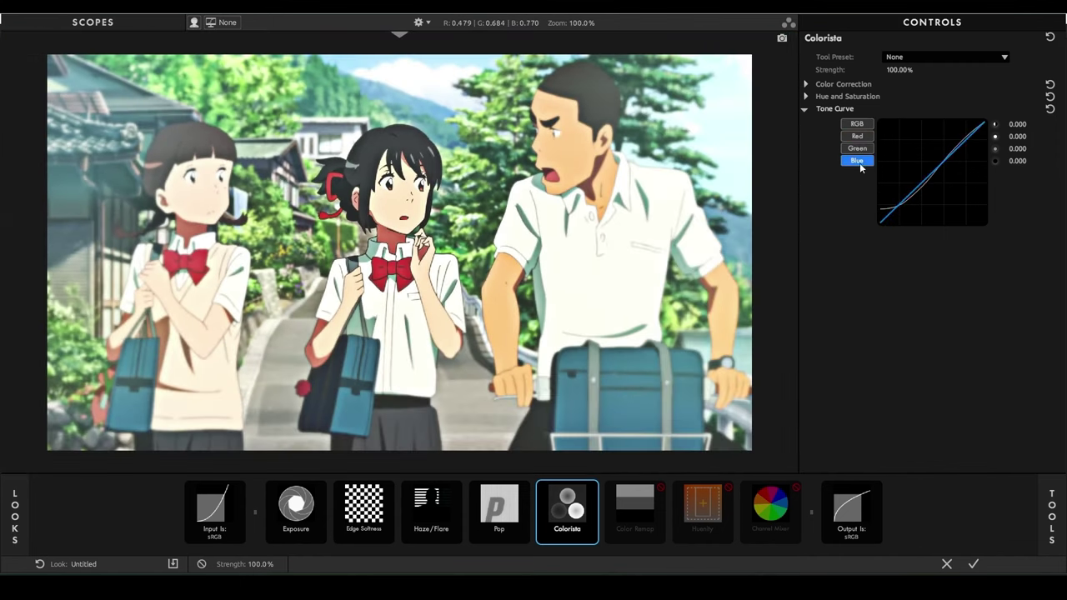
pyautogui.click(805, 109)
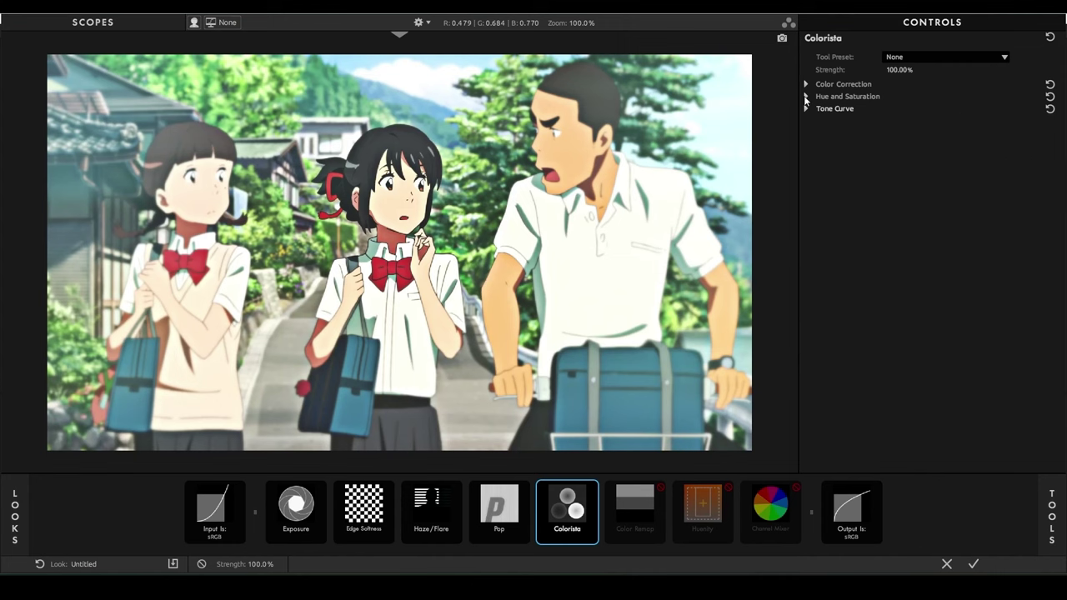
pyautogui.click(805, 96)
pyautogui.click(805, 84)
# - Drag the Shadows wheel to shift the shadows' colour tint
pyautogui.scroll(-1, 417, 276)
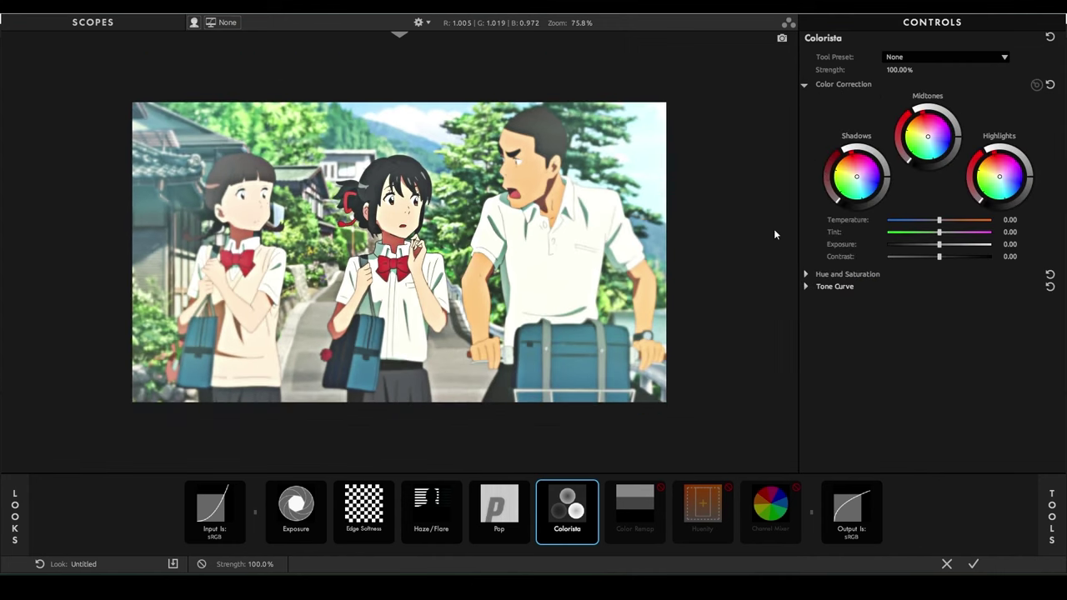
pyautogui.scroll(1, 417, 275)
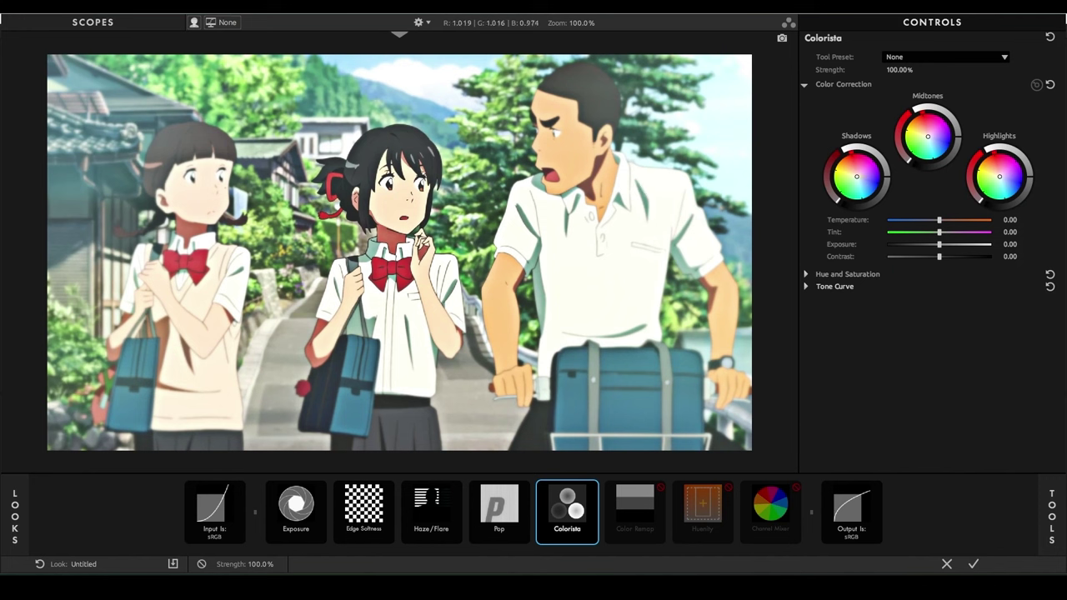
pyautogui.moveTo(856, 176); pyautogui.dragTo(863, 178)
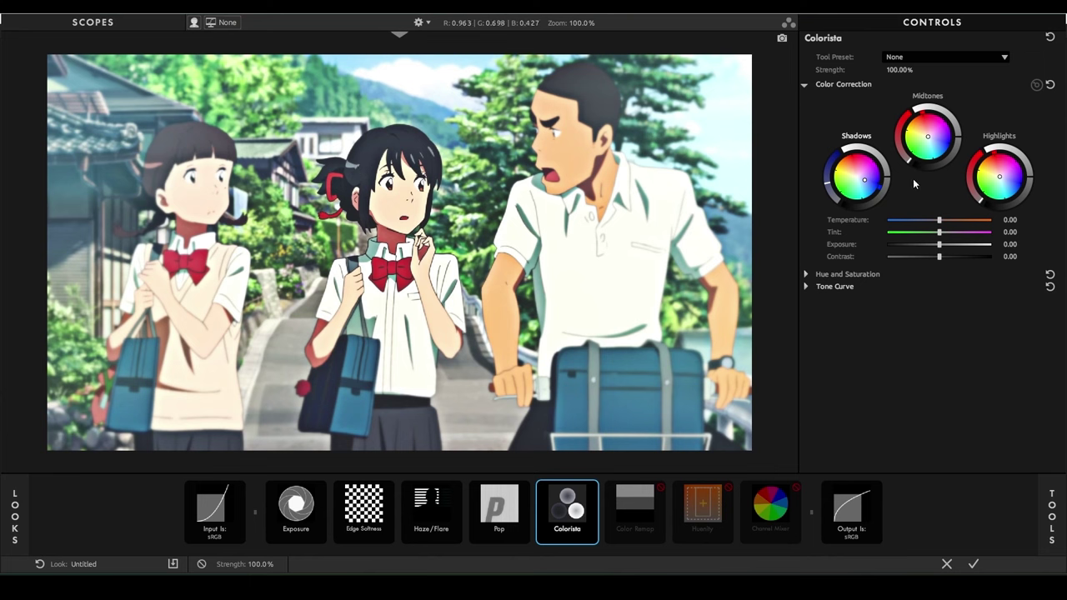
pyautogui.moveTo(887, 173); pyautogui.dragTo(884, 154)
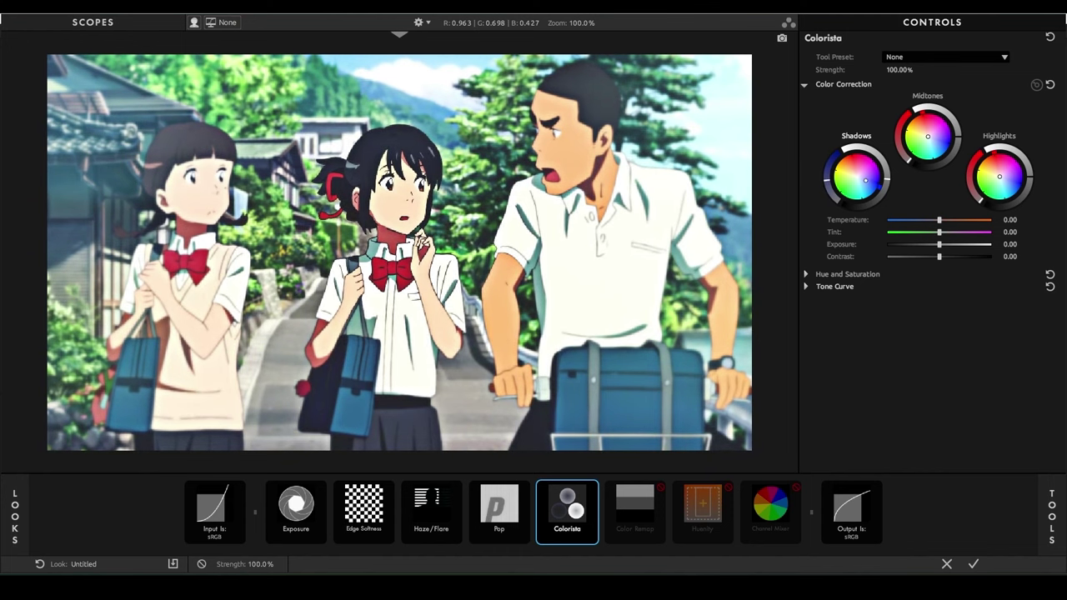
# - Pull the low end of Colorista's RGB tone curve back down toward linear
pyautogui.scroll(-1, 750, 217)
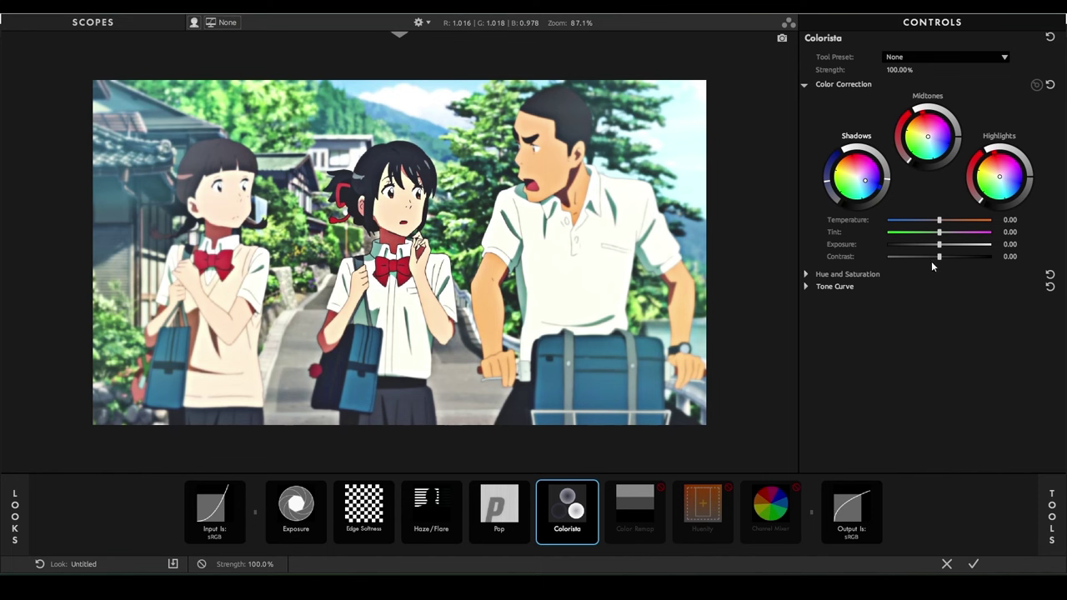
pyautogui.click(806, 287)
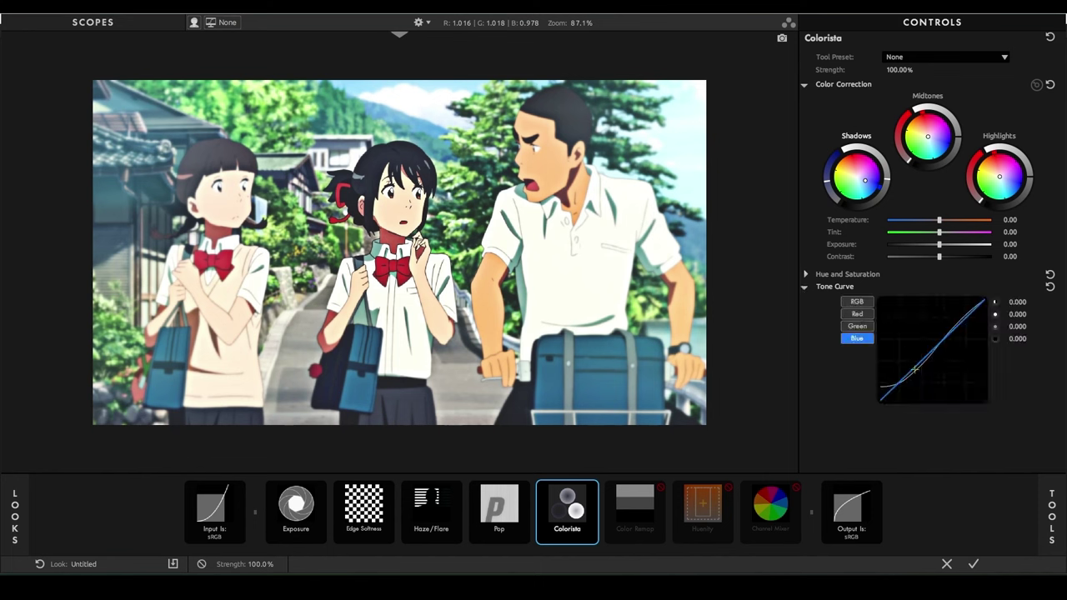
pyautogui.click(857, 302)
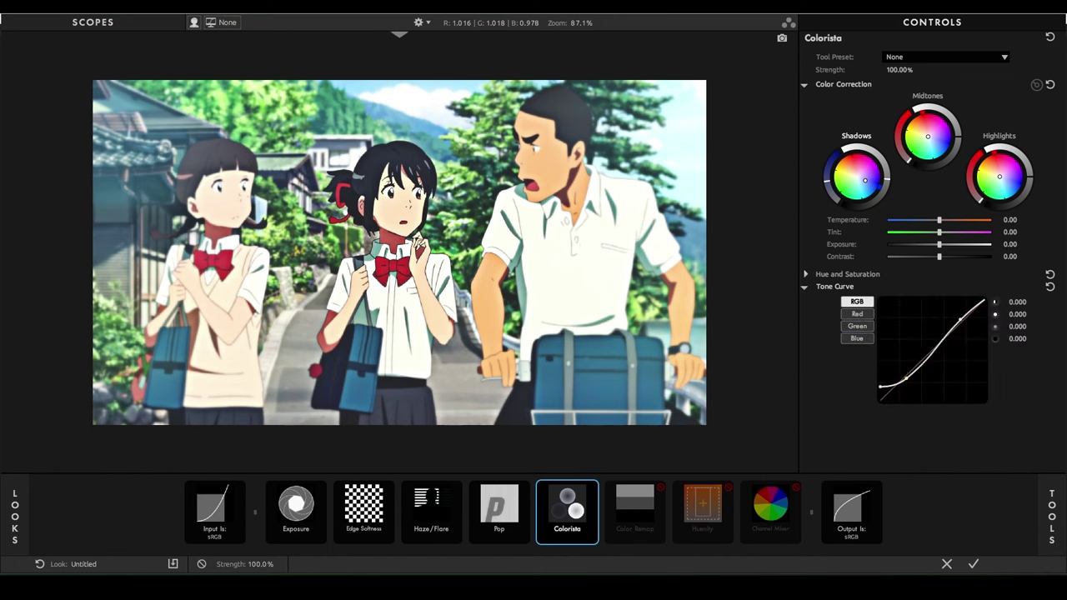
pyautogui.moveTo(906, 377)
pyautogui.mouseDown()
pyautogui.moveTo(892, 380)
pyautogui.moveTo(900, 376)
pyautogui.mouseUp()
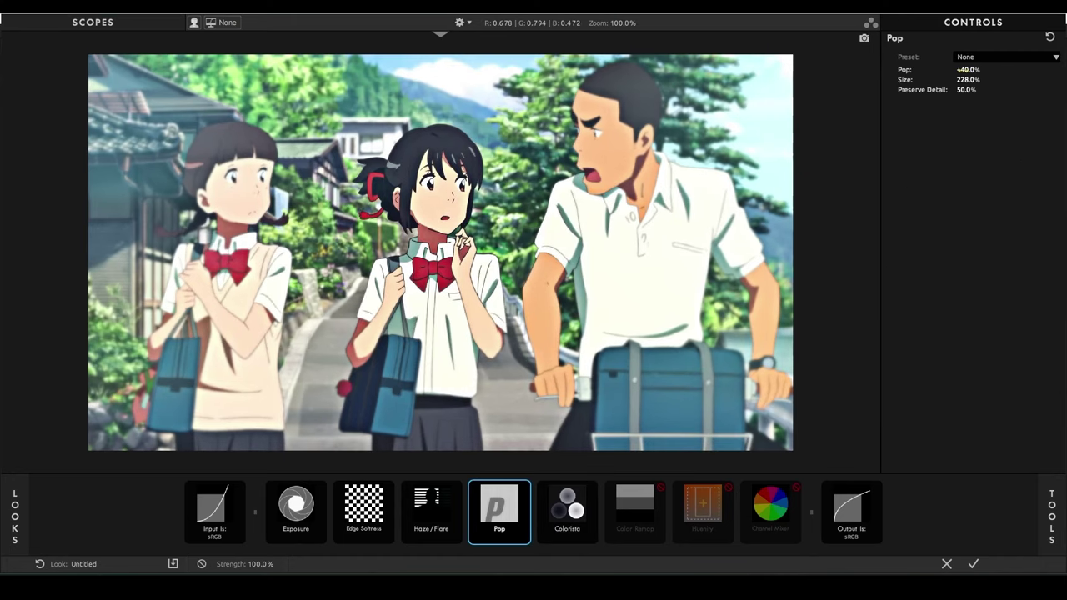
# - Cut the Pop amount to +3.0%
pyautogui.click(967, 70)
pyautogui.write('3')
pyautogui.press('Return')
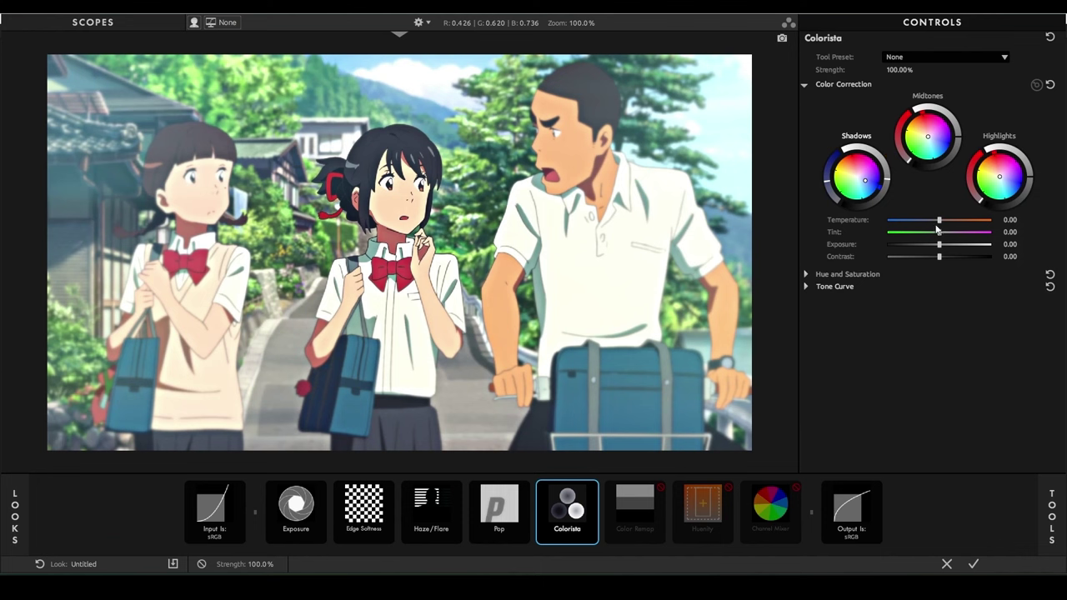
# - Warm Colorista's temperature to +17.78 and show its Hue and Saturation controls
pyautogui.moveTo(939, 221); pyautogui.dragTo(948, 226)
pyautogui.click(807, 84)
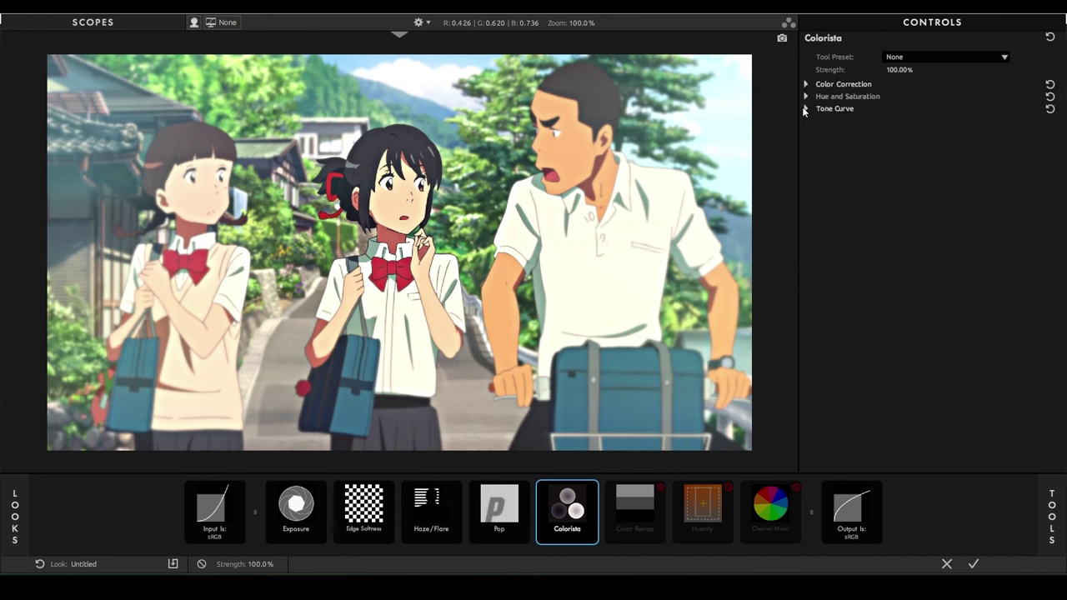
pyautogui.click(808, 96)
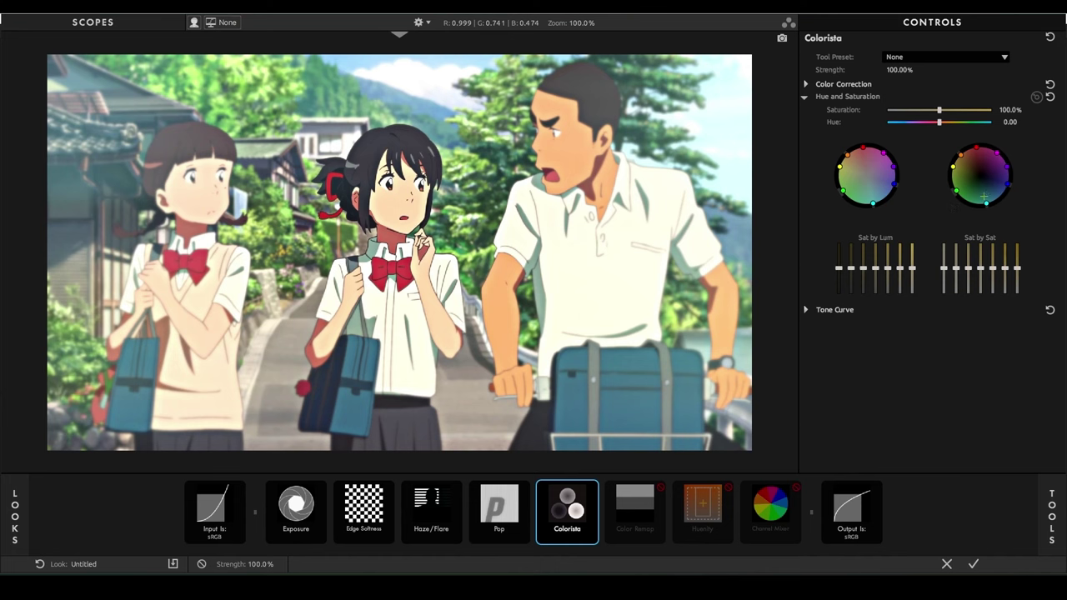
# - Drag the hue wheel points to darken the image, then shift and fine-tune the green hues
pyautogui.moveTo(980, 174)
pyautogui.mouseDown()
pyautogui.moveTo(991, 223)
pyautogui.moveTo(981, 174)
pyautogui.mouseUp()
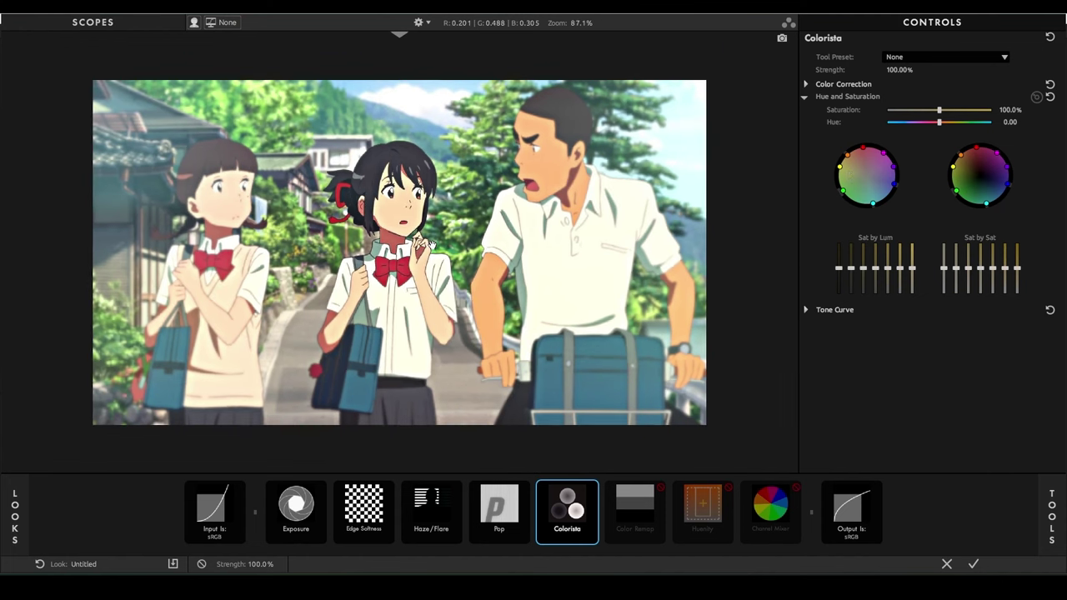
pyautogui.scroll(-1, 432, 246)
pyautogui.moveTo(867, 178)
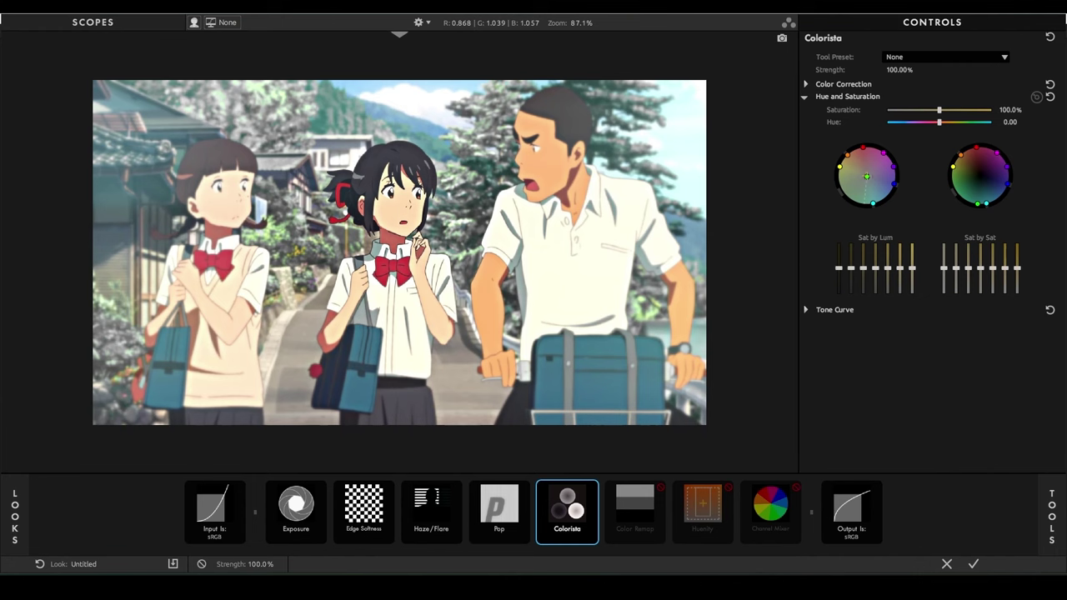
pyautogui.moveTo(867, 176); pyautogui.dragTo(835, 213)
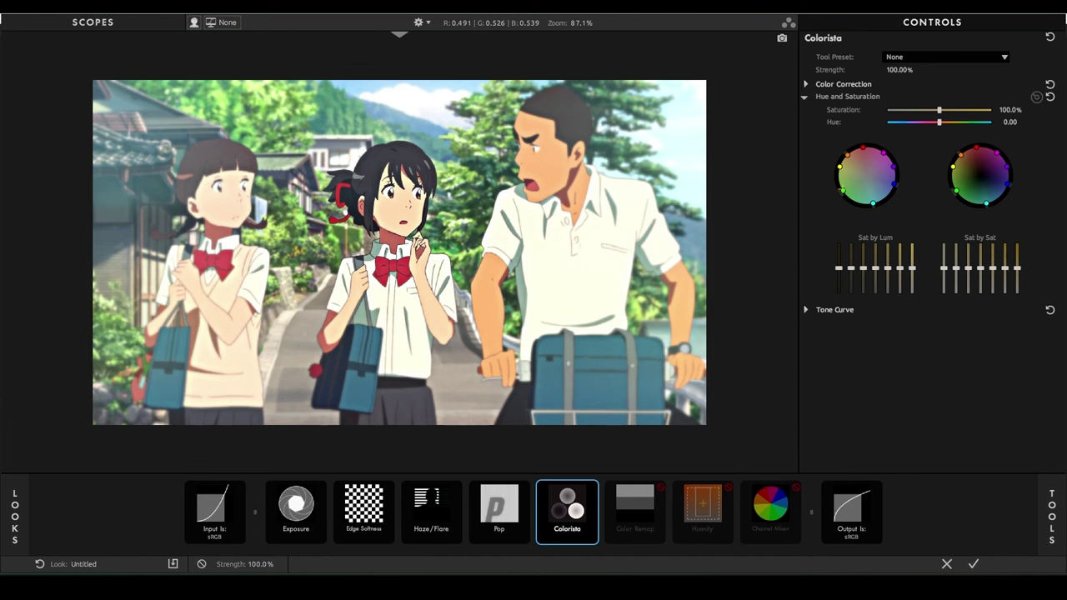
pyautogui.moveTo(843, 193); pyautogui.dragTo(872, 205)
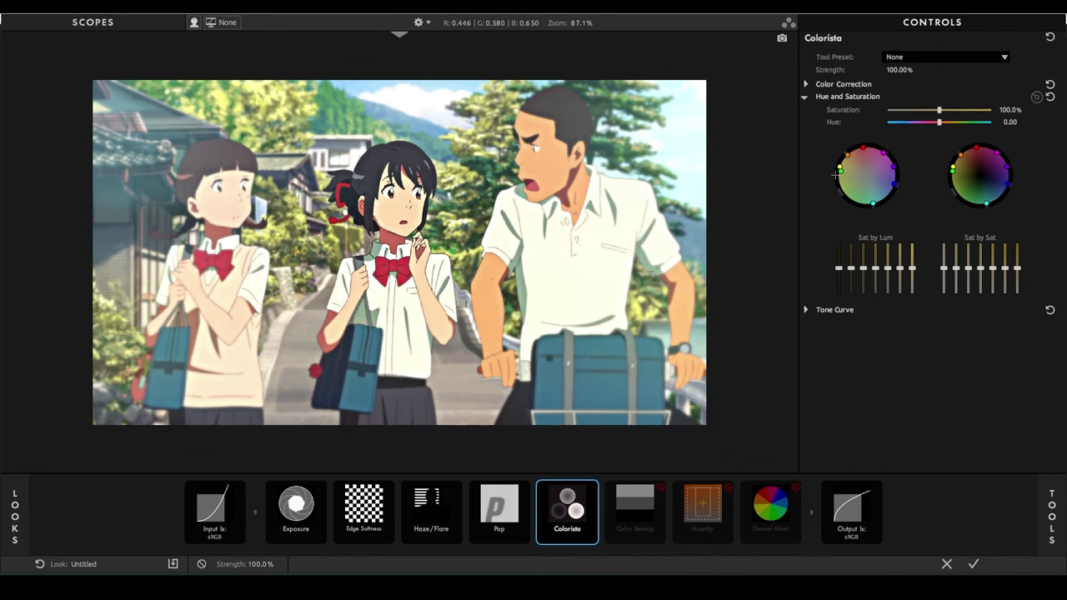
# - Shift skin tones toward pink, teal bags to blue, and red bows toward orange
pyautogui.moveTo(849, 152); pyautogui.dragTo(855, 150)
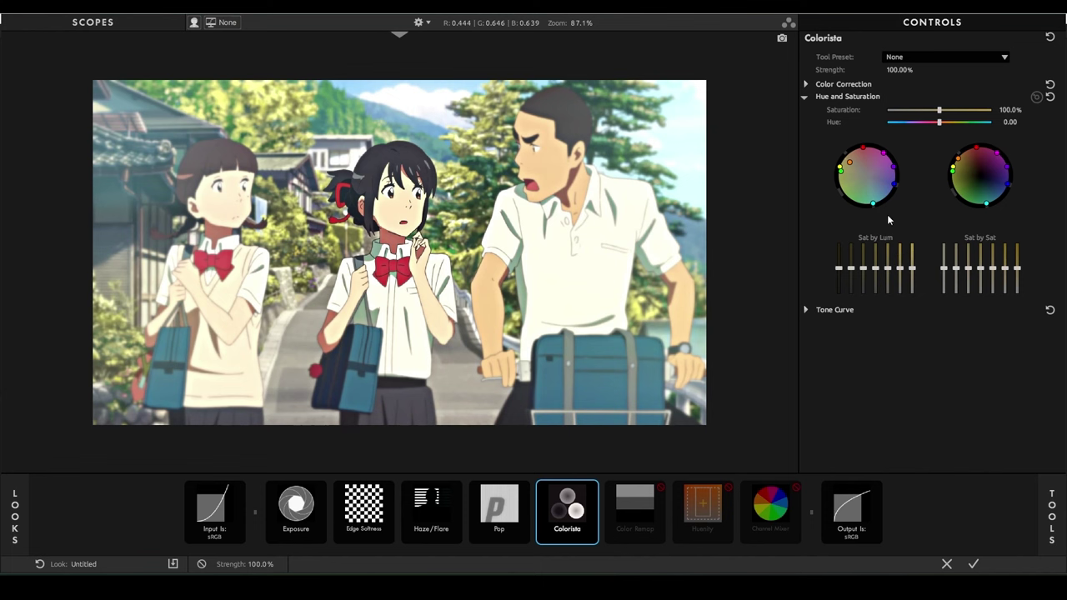
pyautogui.moveTo(873, 203); pyautogui.dragTo(885, 199)
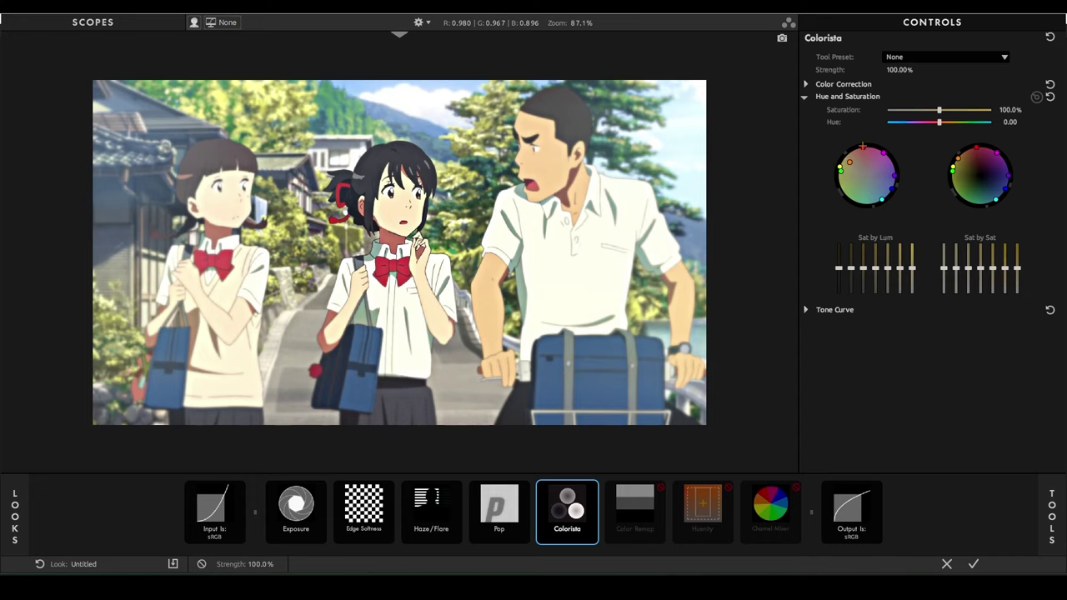
pyautogui.scroll(2, 409, 250)
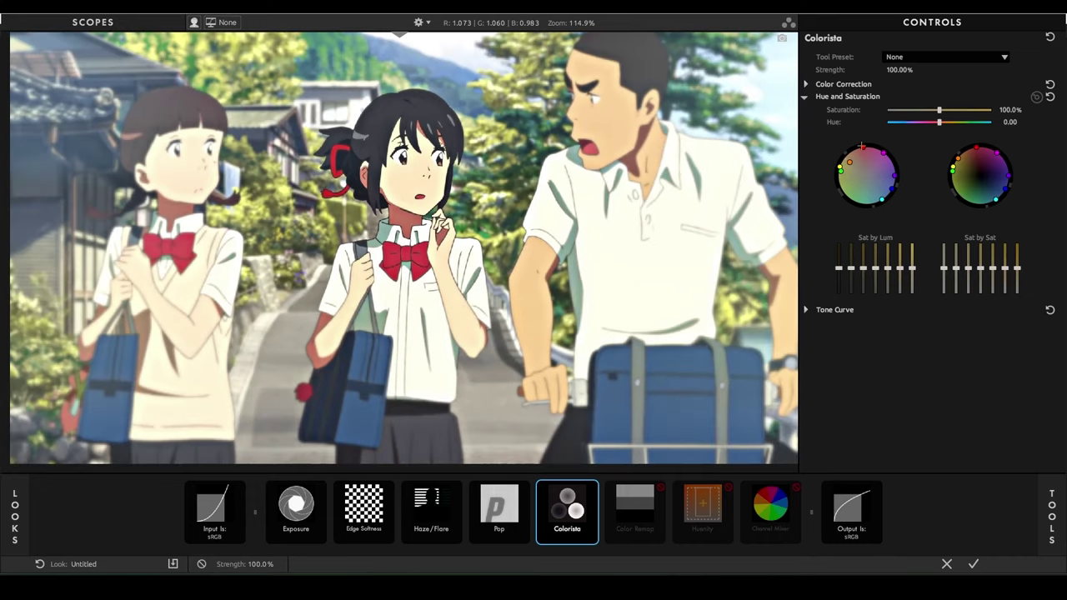
pyautogui.moveTo(862, 147)
pyautogui.mouseDown()
pyautogui.moveTo(848, 153)
pyautogui.moveTo(885, 152)
pyautogui.moveTo(858, 149)
pyautogui.mouseUp()
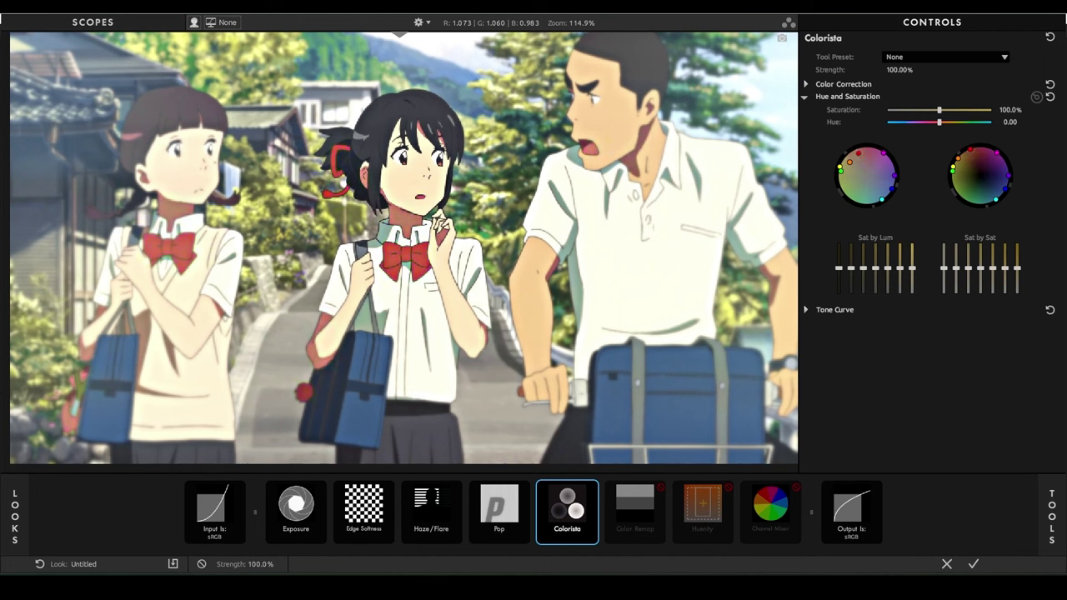
pyautogui.moveTo(858, 155); pyautogui.dragTo(850, 155)
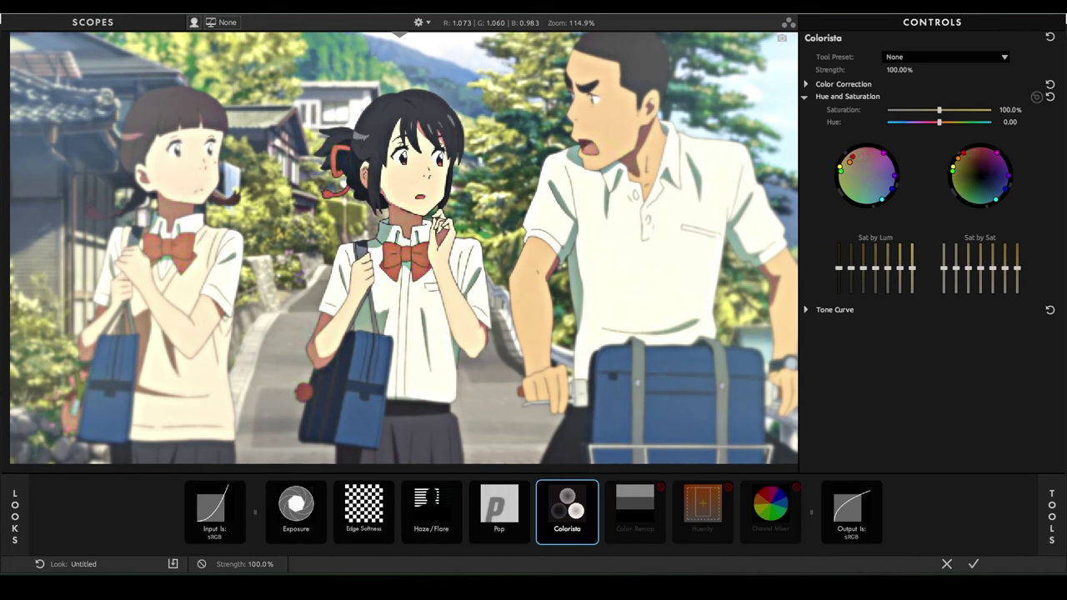
pyautogui.scroll(-3, 467, 165)
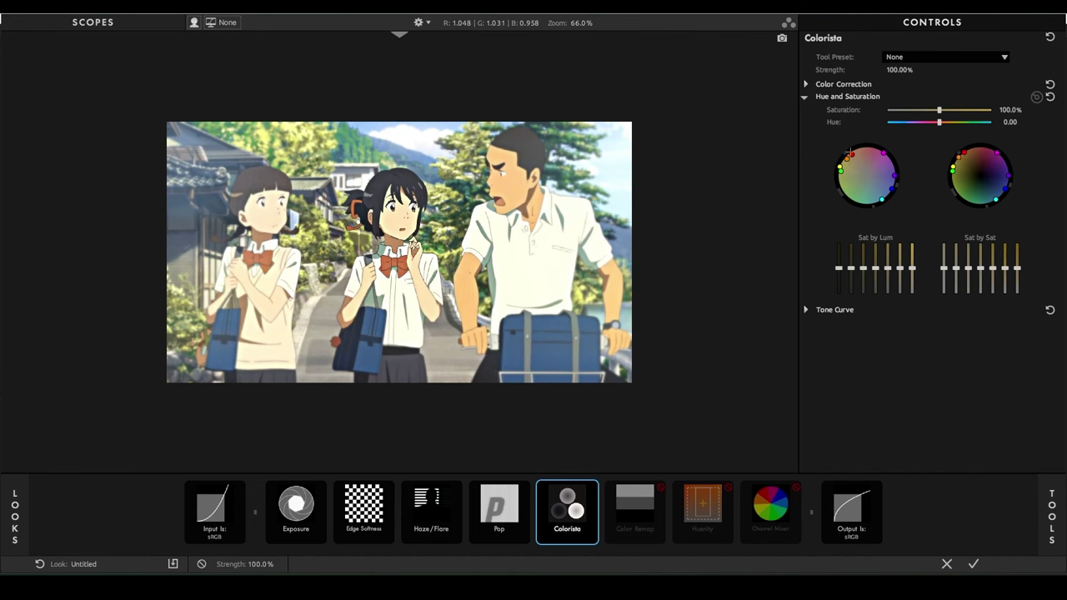
# - Switch off Colorista, Pop, Haze/Flare and Edge Softness, and show Color Remap settings
pyautogui.click(593, 488)
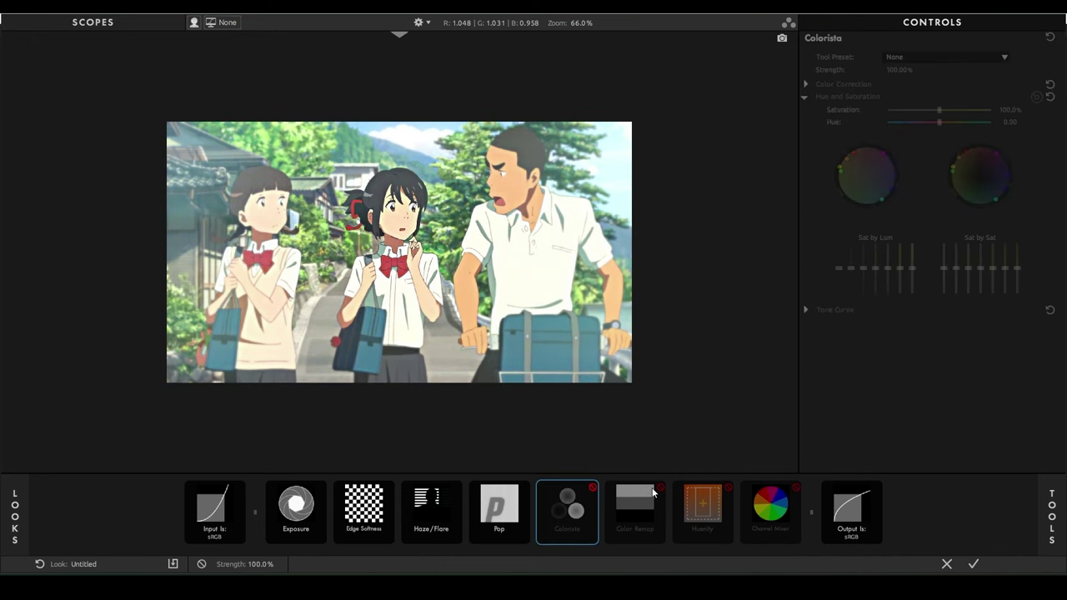
pyautogui.click(635, 509)
pyautogui.scroll(1, 477, 442)
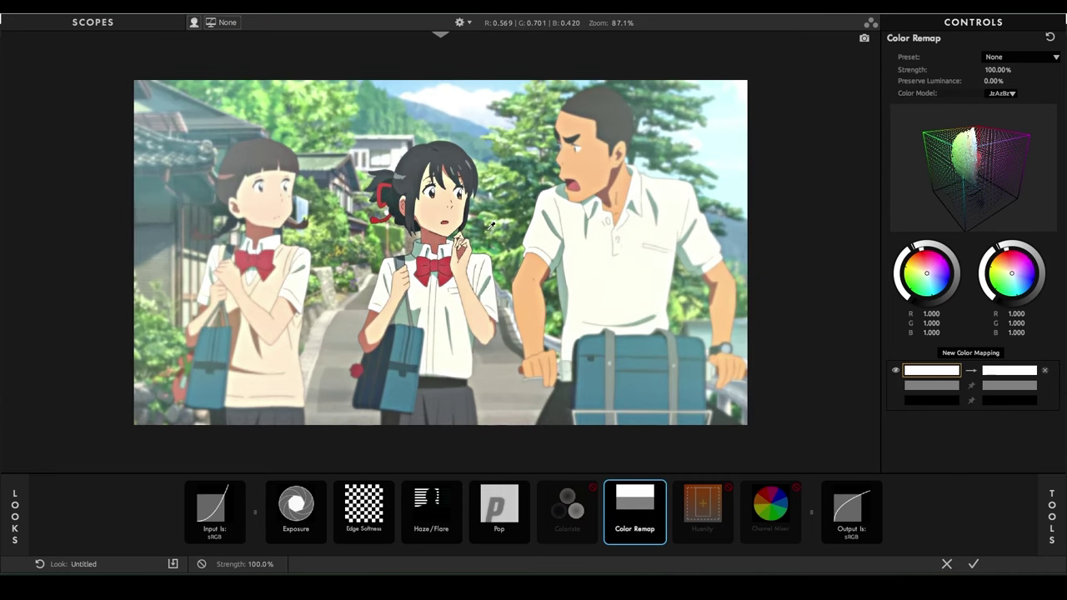
pyautogui.click(498, 506)
pyautogui.click(447, 495)
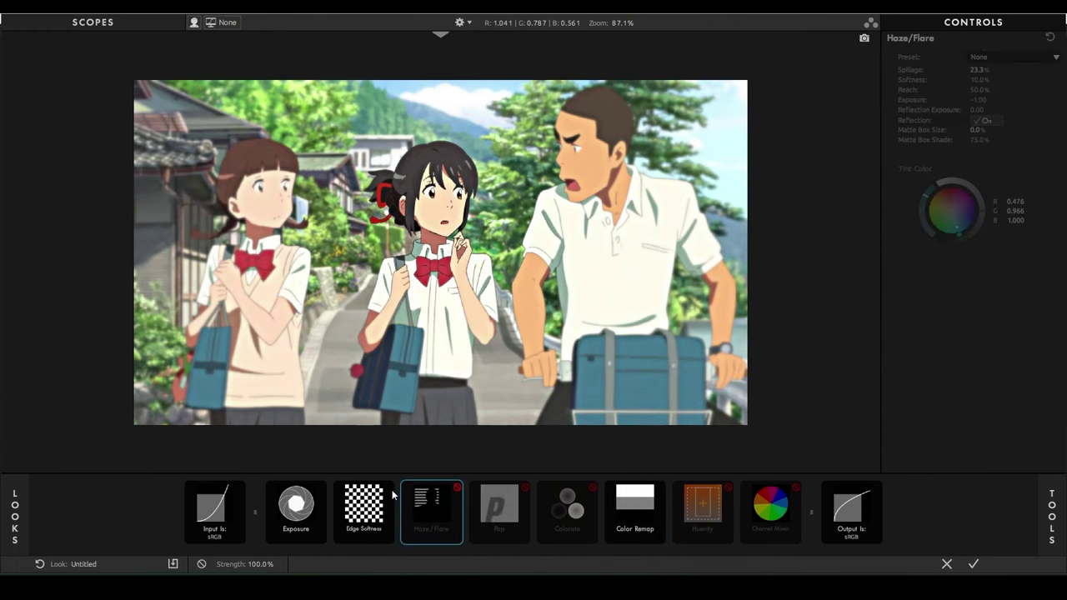
pyautogui.click(383, 493)
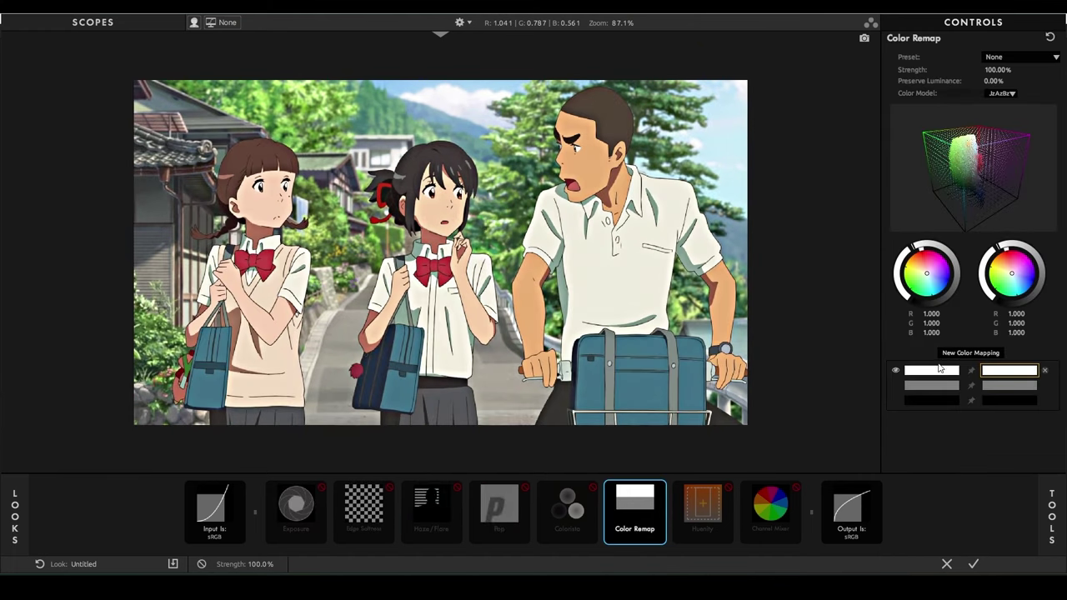
# - Map the sampled bag blue to a new target colour, trying green, magenta and purple
pyautogui.click(939, 371)
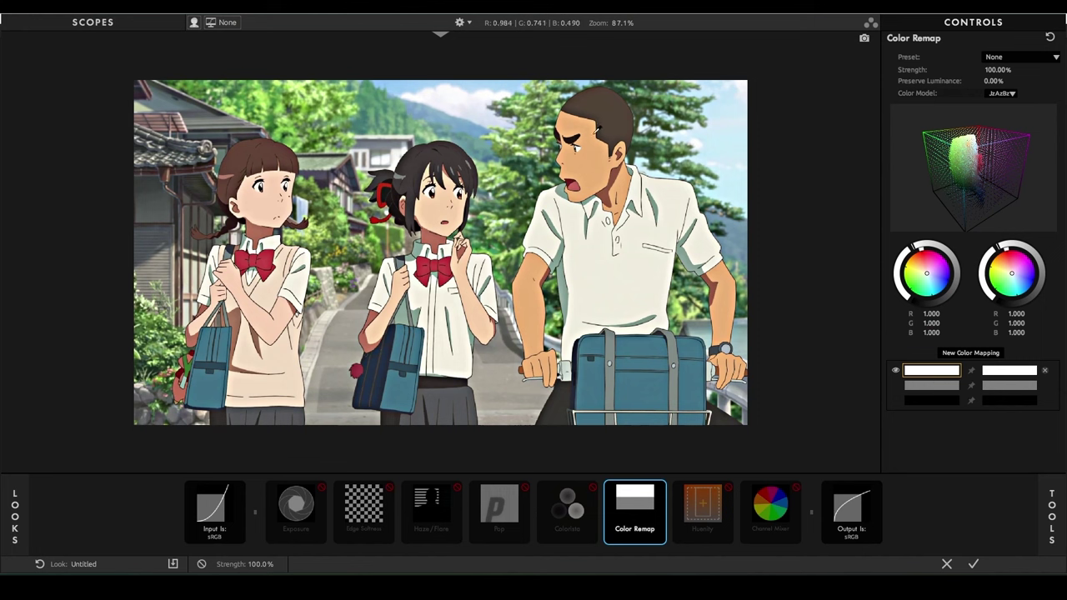
pyautogui.click(639, 377)
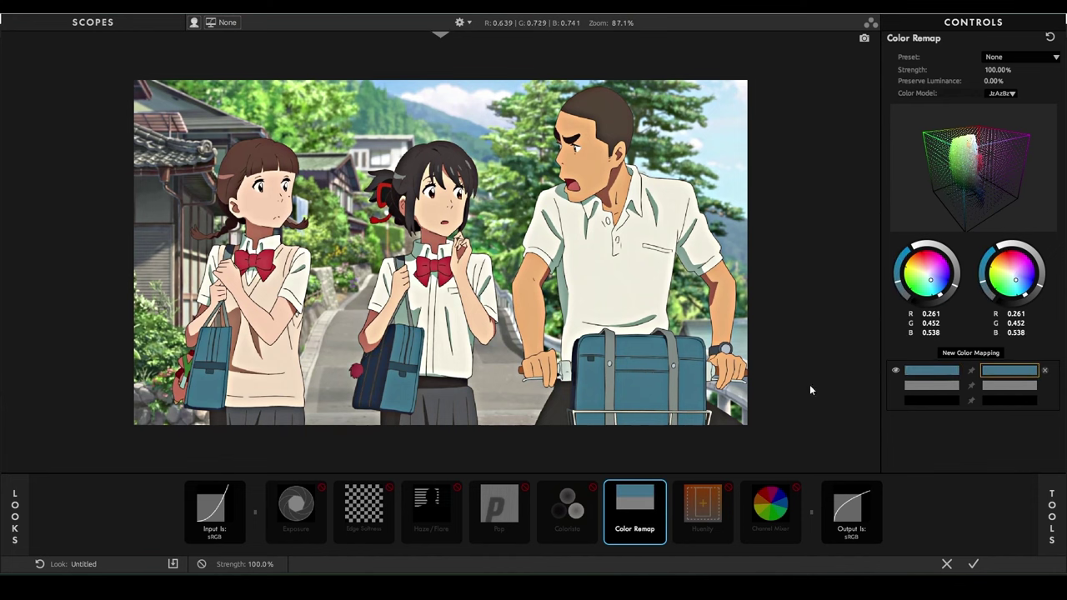
pyautogui.click(937, 374)
pyautogui.click(994, 377)
pyautogui.moveTo(988, 294)
pyautogui.mouseDown()
pyautogui.moveTo(985, 255)
pyautogui.moveTo(988, 274)
pyautogui.moveTo(995, 266)
pyautogui.mouseUp()
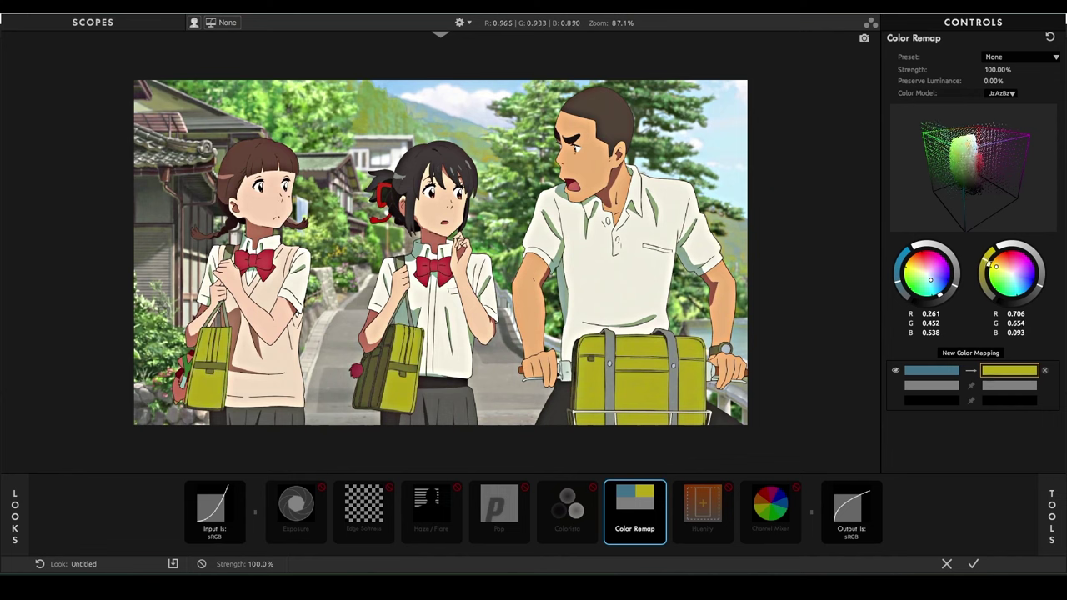
pyautogui.moveTo(996, 267); pyautogui.dragTo(1015, 265)
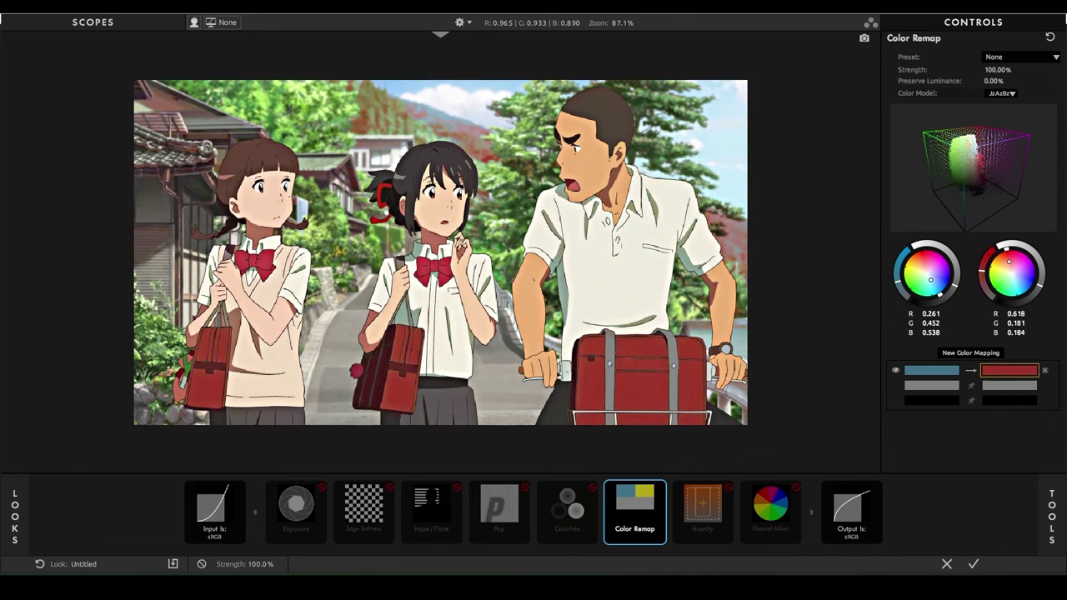
pyautogui.moveTo(1015, 266); pyautogui.dragTo(1018, 281)
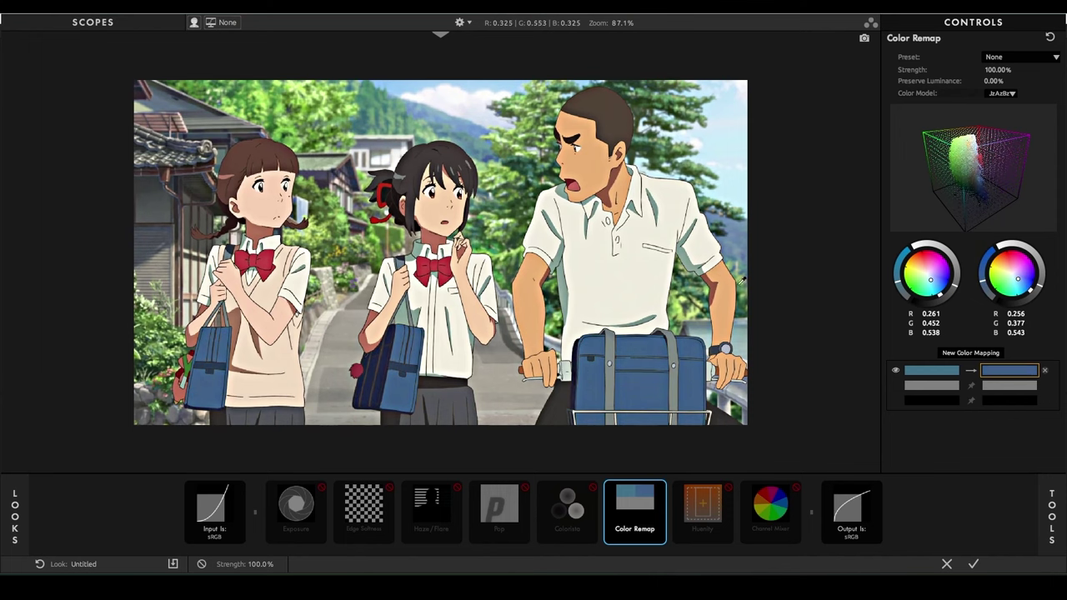
# - Add a second mapping that recolours the red bows toward purple
pyautogui.click(975, 353)
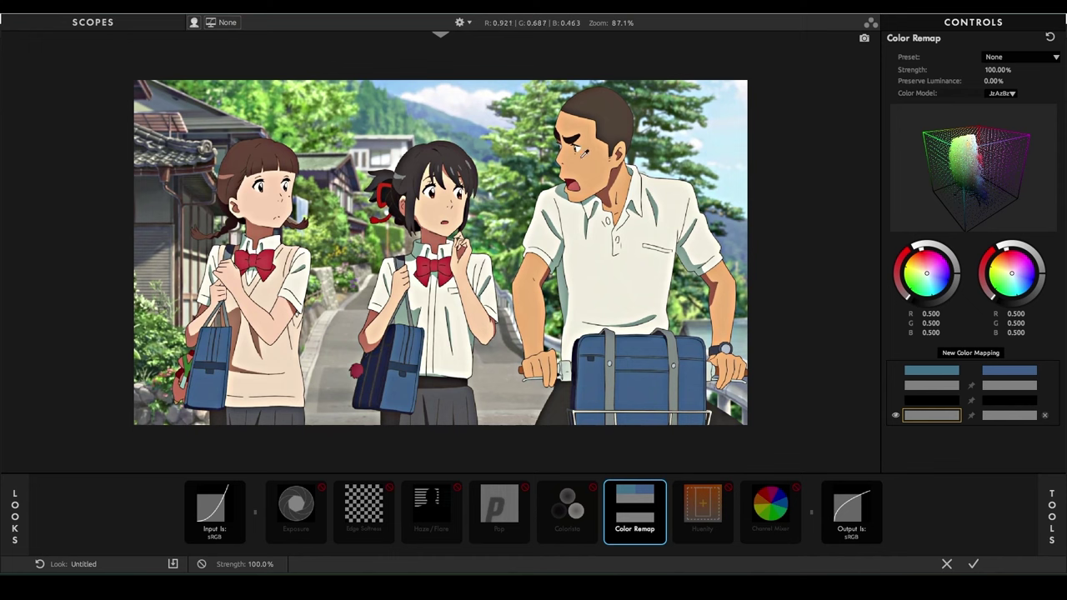
pyautogui.click(433, 268)
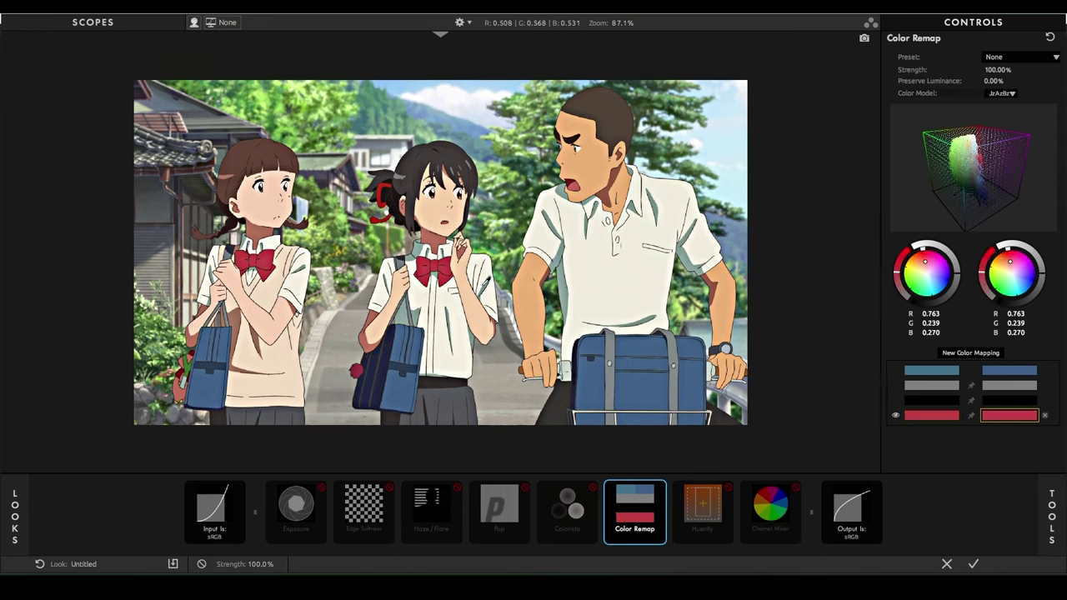
pyautogui.moveTo(1010, 244)
pyautogui.mouseDown()
pyautogui.moveTo(990, 254)
pyautogui.moveTo(1032, 286)
pyautogui.moveTo(1005, 285)
pyautogui.moveTo(1011, 260)
pyautogui.mouseUp()
# - Remove Color Remap, enable Huenity and set an initial hue selection range
pyautogui.click(690, 510)
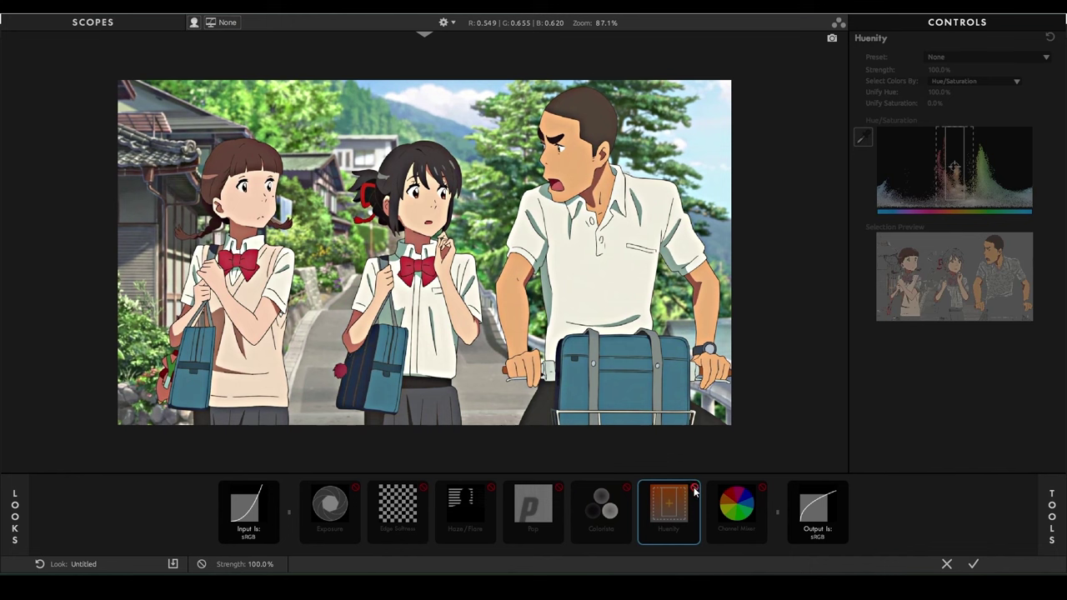
pyautogui.click(695, 490)
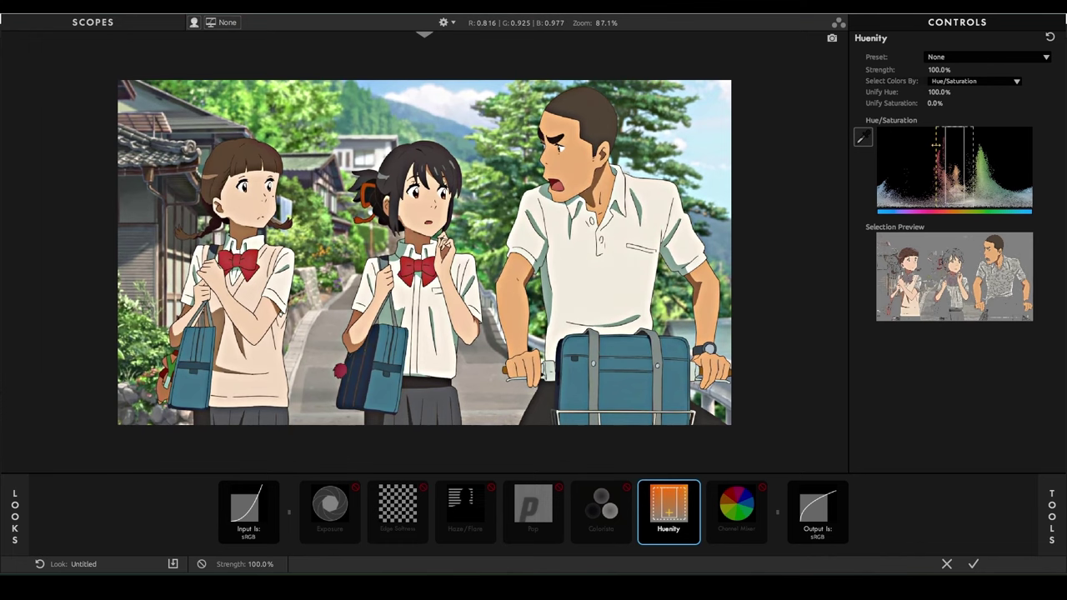
pyautogui.moveTo(935, 144)
pyautogui.mouseDown()
pyautogui.moveTo(938, 172)
pyautogui.moveTo(924, 171)
pyautogui.mouseUp()
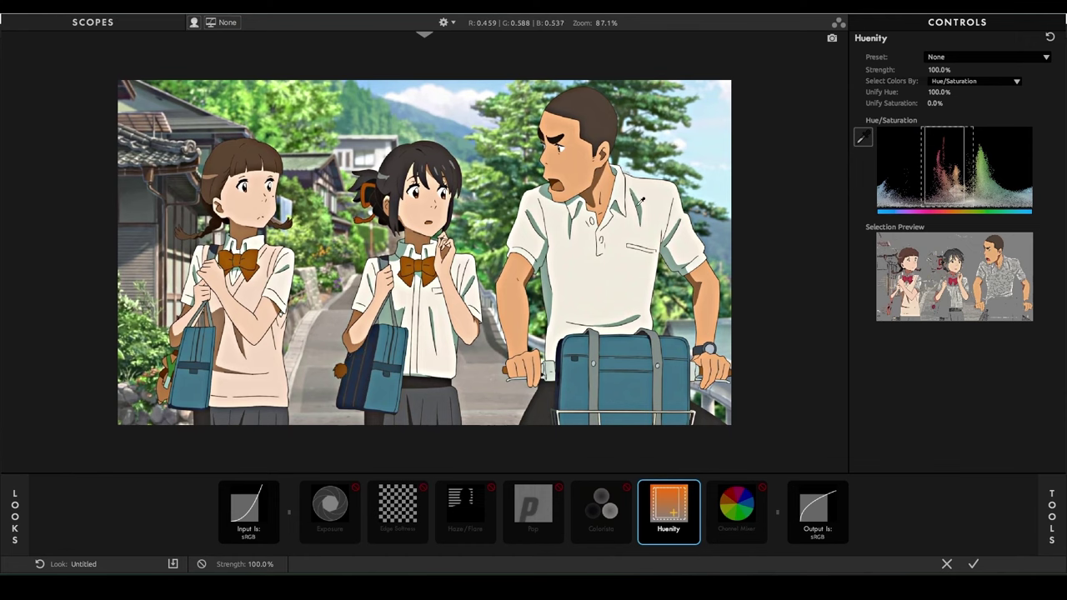
pyautogui.moveTo(927, 167); pyautogui.dragTo(955, 166)
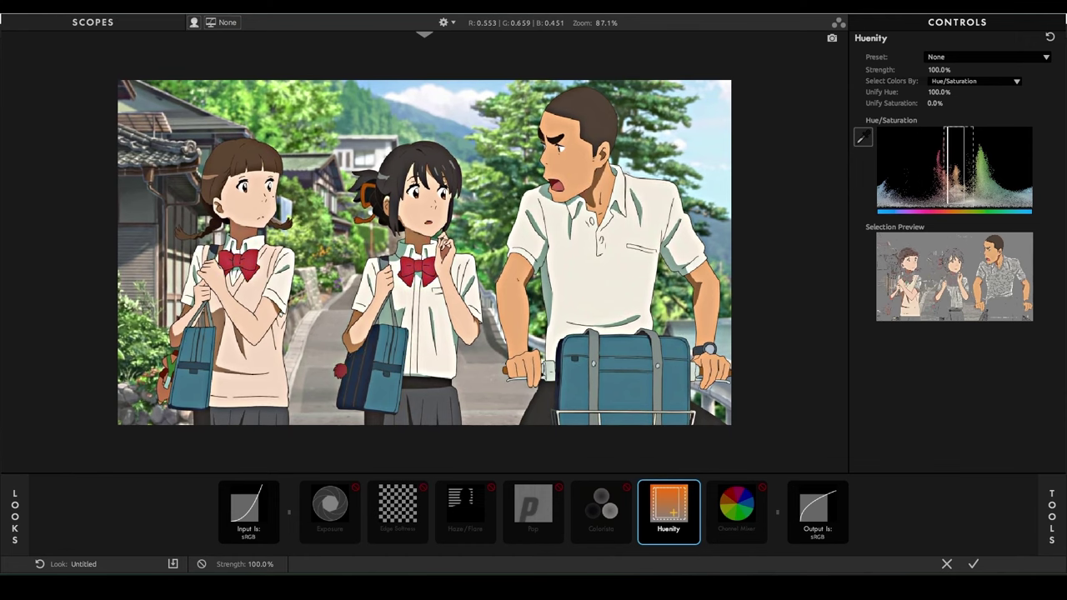
# - Adjust the hue selection to catch the bows and extend it to the foliage greens
pyautogui.scroll(3, 417, 271)
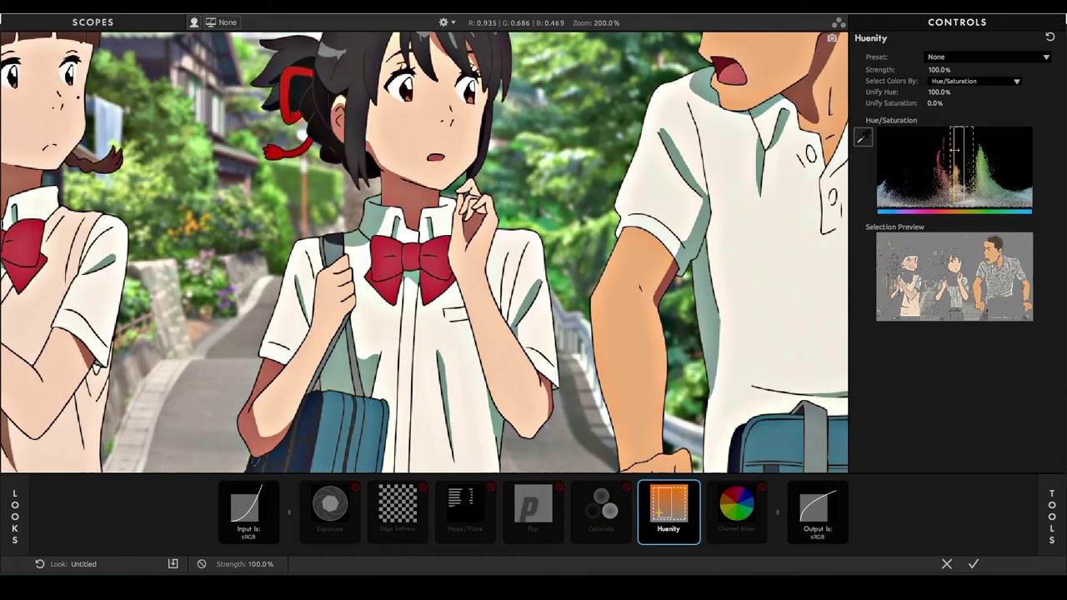
pyautogui.moveTo(953, 166); pyautogui.dragTo(908, 168)
pyautogui.scroll(-2, 440, 170)
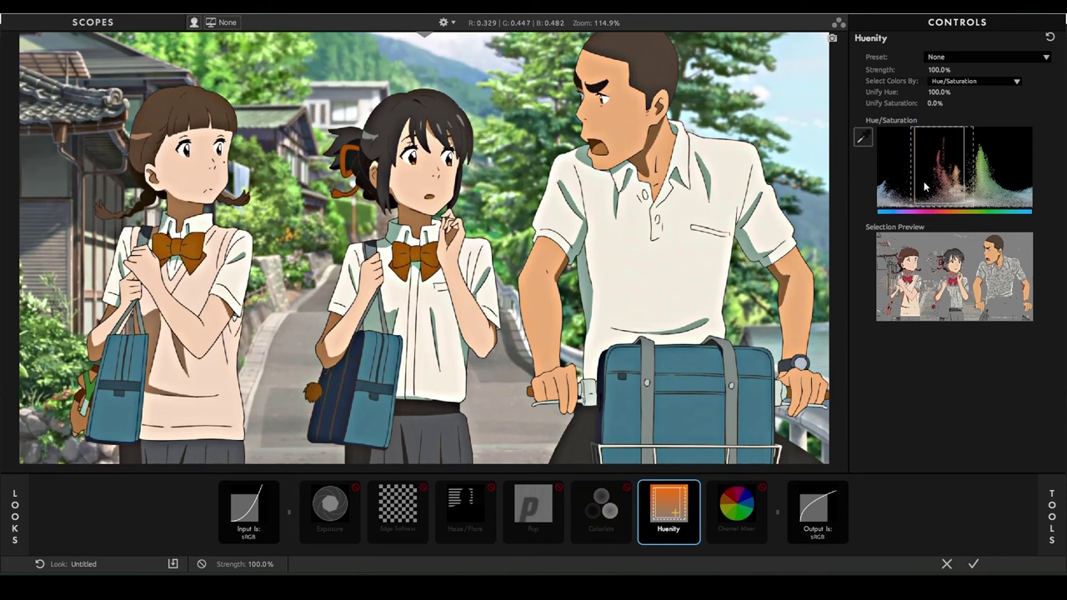
pyautogui.moveTo(914, 167); pyautogui.dragTo(931, 167)
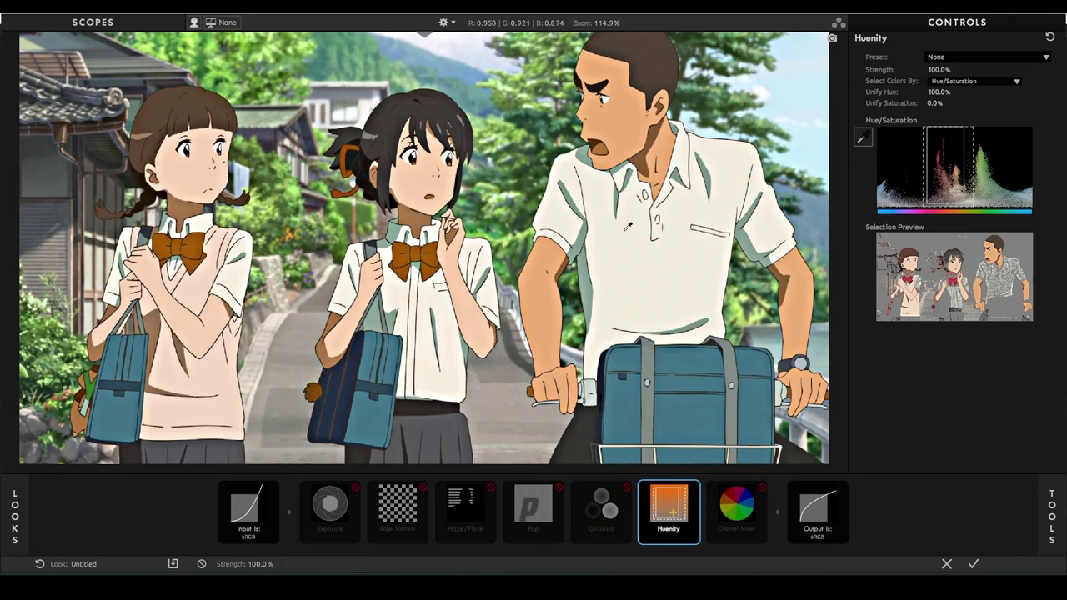
pyautogui.scroll(-2, 638, 227)
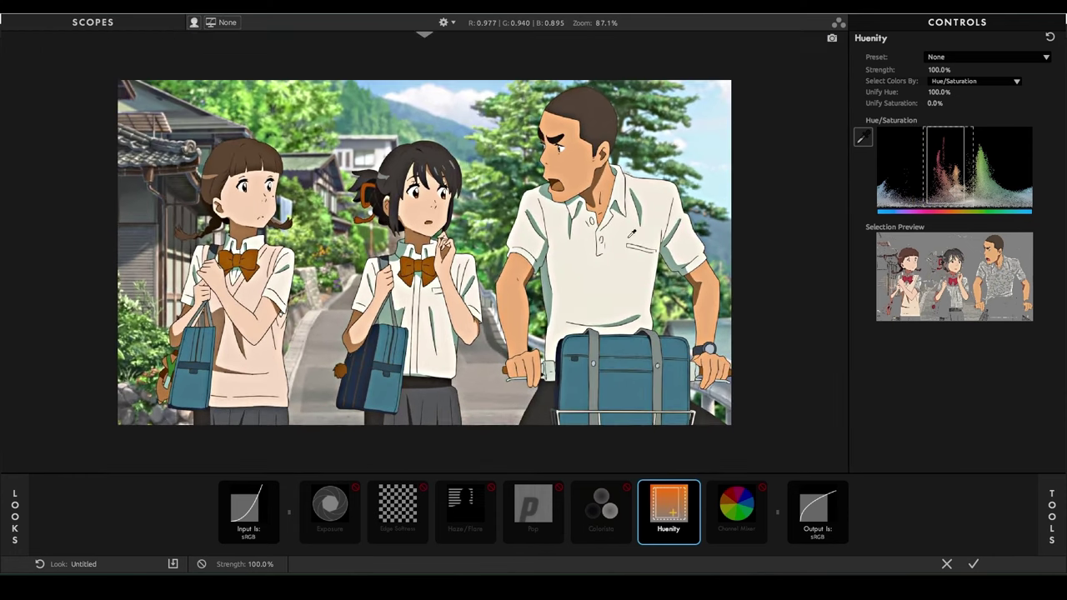
pyautogui.moveTo(963, 160); pyautogui.dragTo(1004, 167)
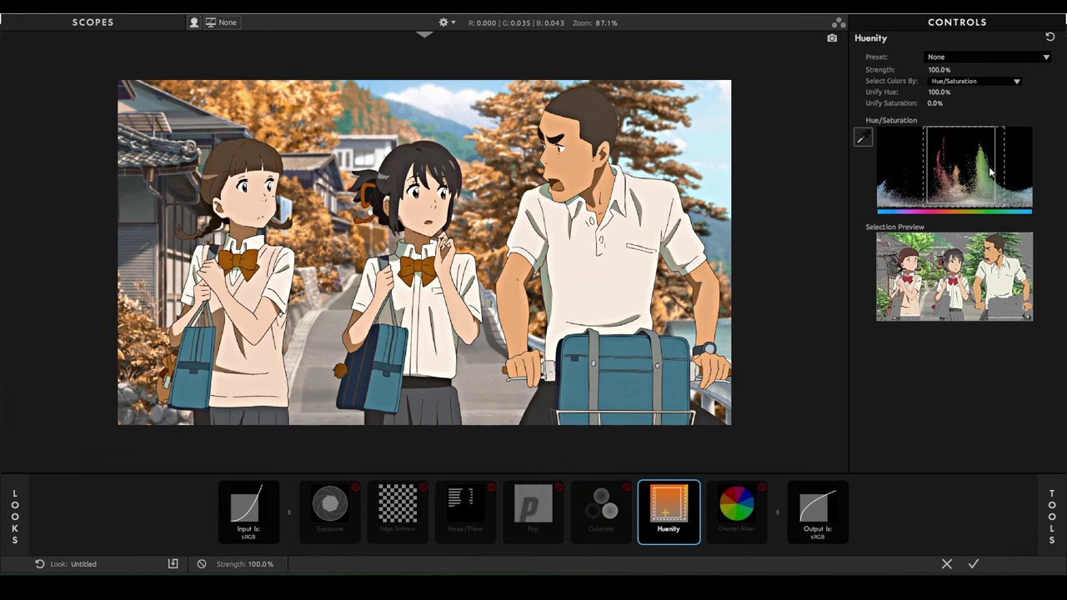
# - Stretch Huenity's hue range, trim it so sky and greens return, then show Channel Mixer
pyautogui.moveTo(1005, 167); pyautogui.dragTo(1024, 167)
pyautogui.moveTo(935, 171); pyautogui.dragTo(878, 166)
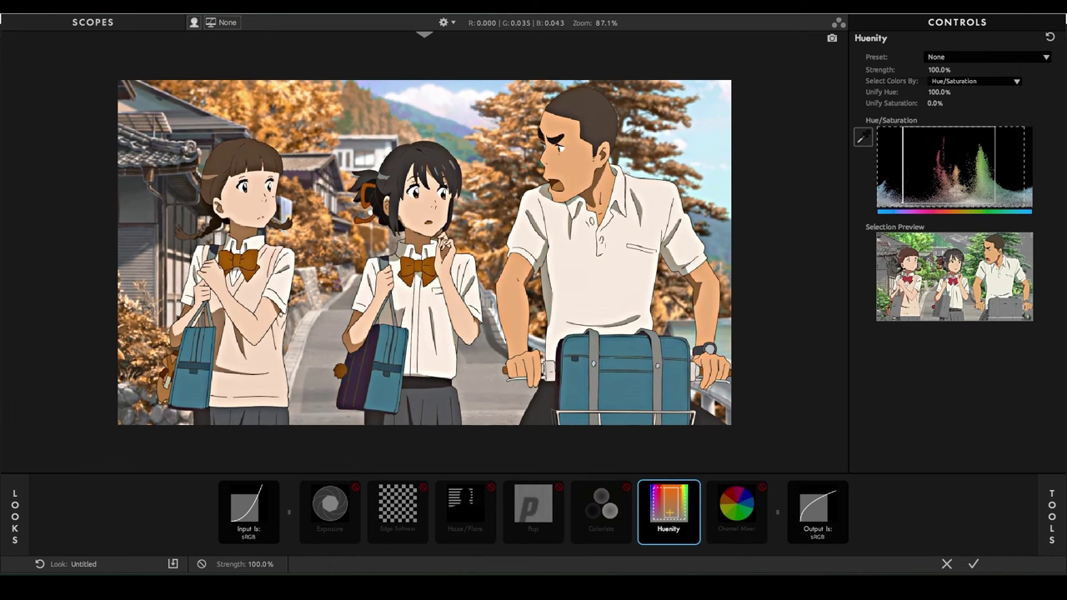
pyautogui.moveTo(1024, 167); pyautogui.dragTo(1032, 167)
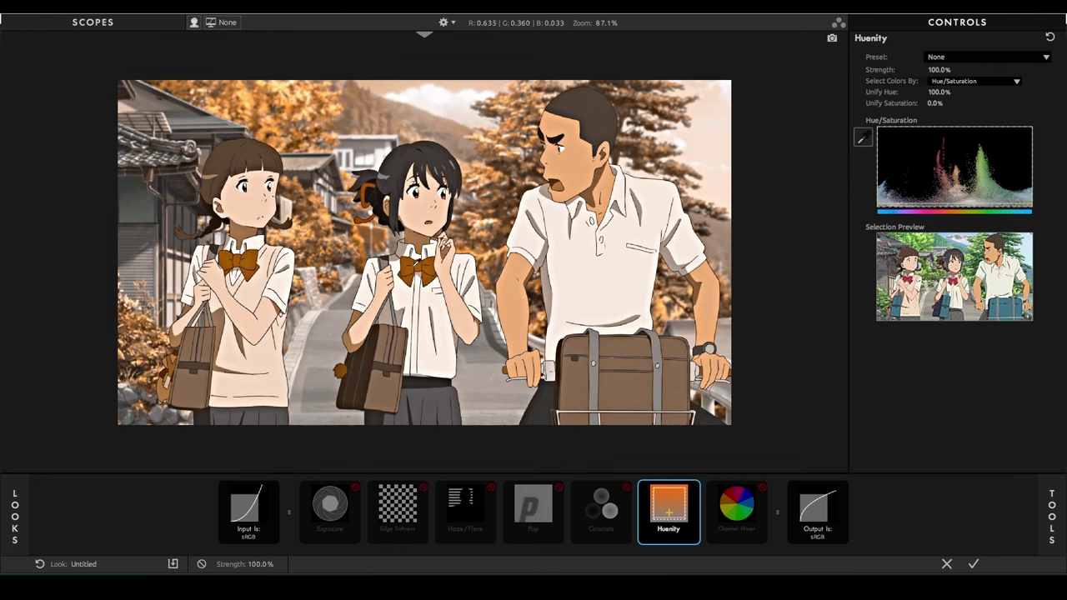
pyautogui.moveTo(875, 178); pyautogui.dragTo(916, 178)
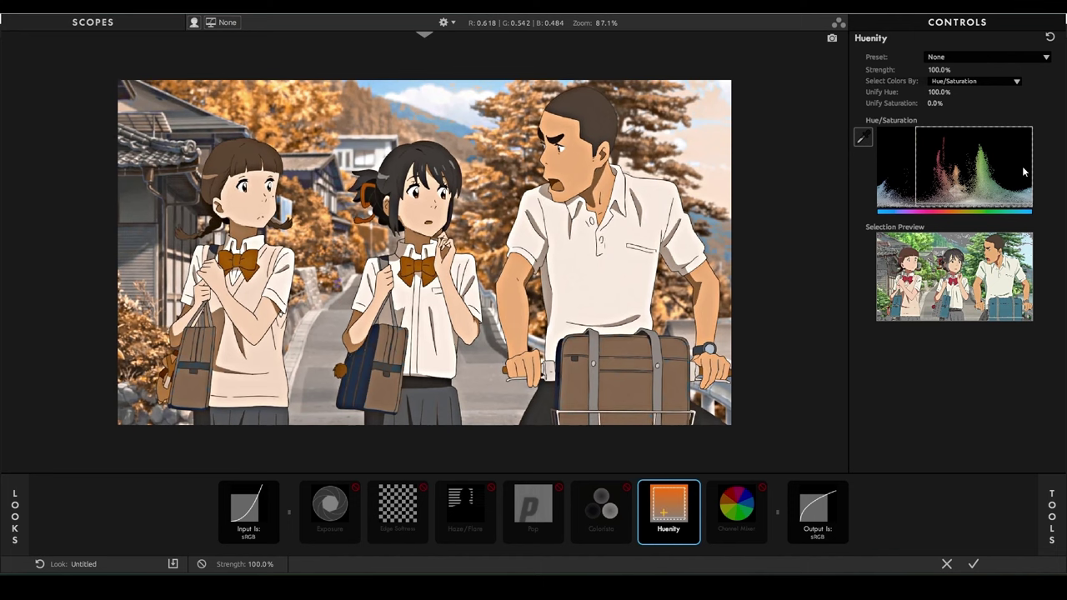
pyautogui.moveTo(1025, 172); pyautogui.dragTo(921, 171)
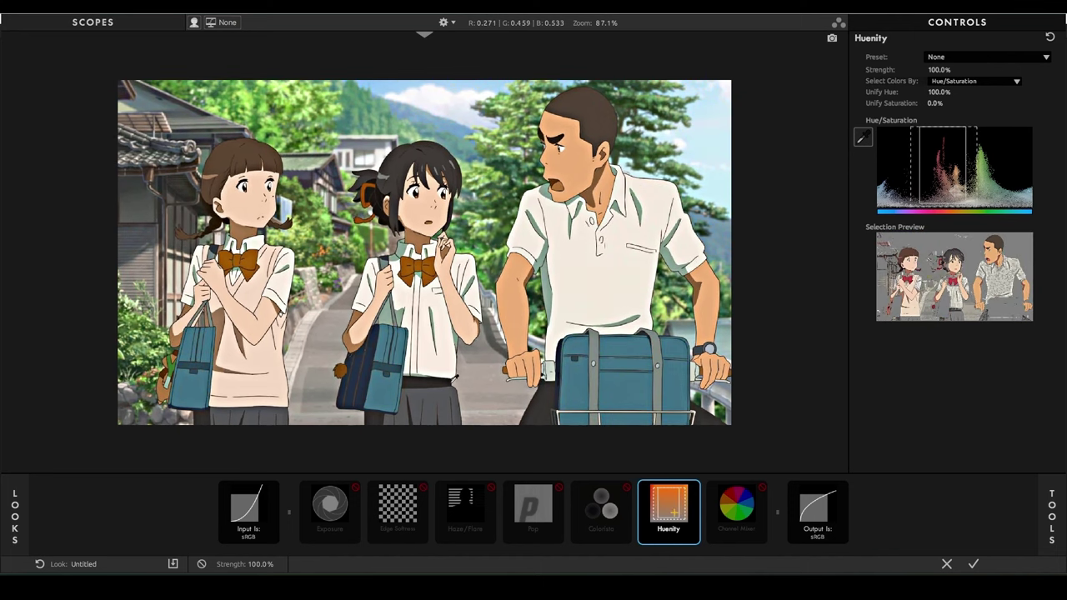
pyautogui.click(734, 519)
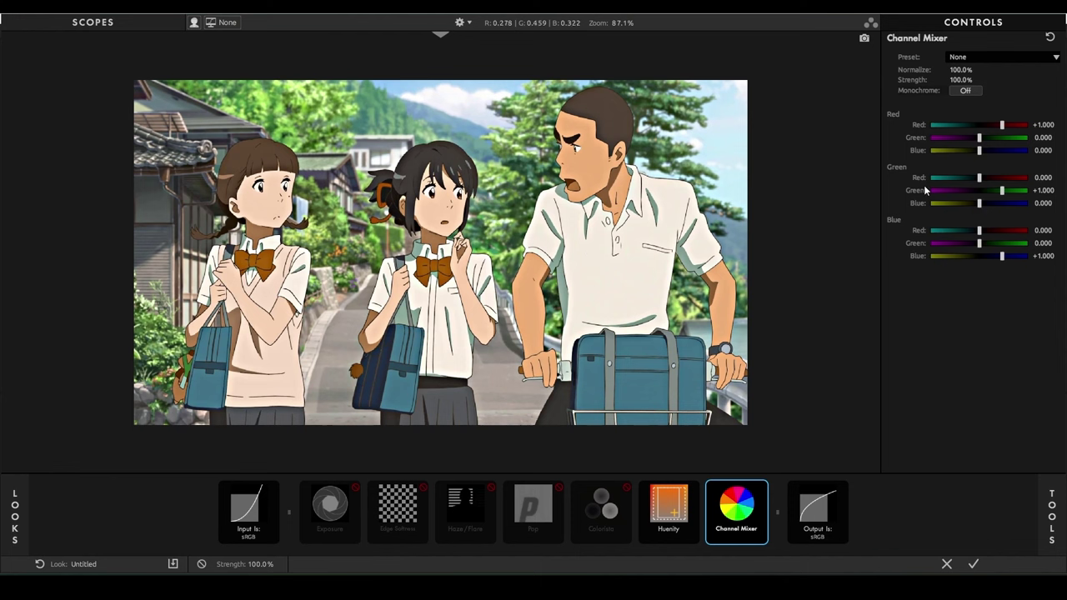
# - Widen Huenity's range to turn greenery blue-cyan and boost red, cut green in Channel Mixer's red channel
pyautogui.moveTo(1001, 128); pyautogui.dragTo(980, 153)
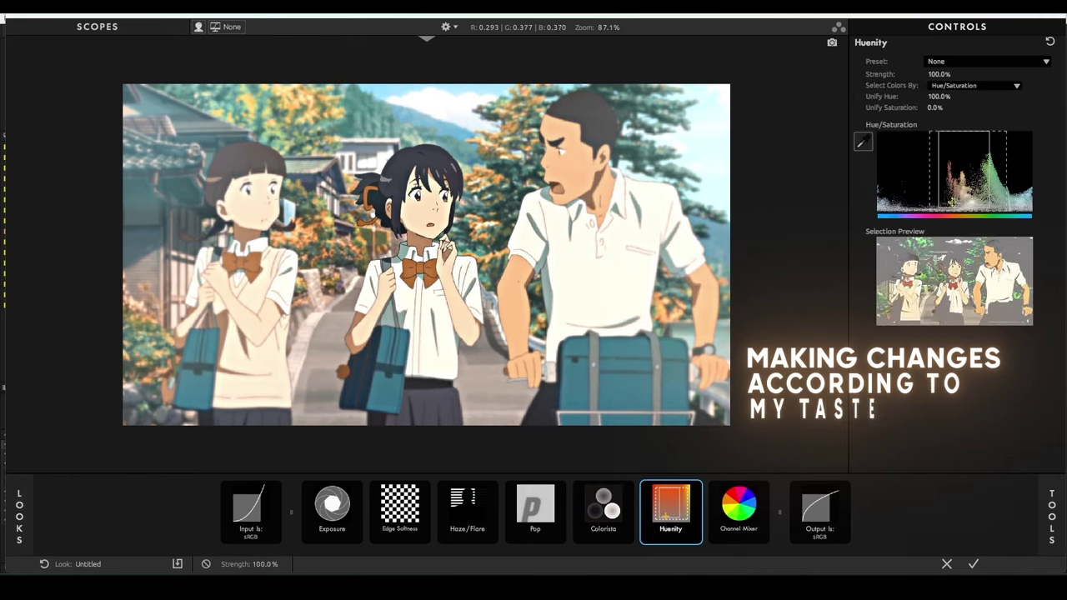
pyautogui.moveTo(954, 208)
pyautogui.mouseDown()
pyautogui.moveTo(1003, 187)
pyautogui.moveTo(974, 186)
pyautogui.mouseUp()
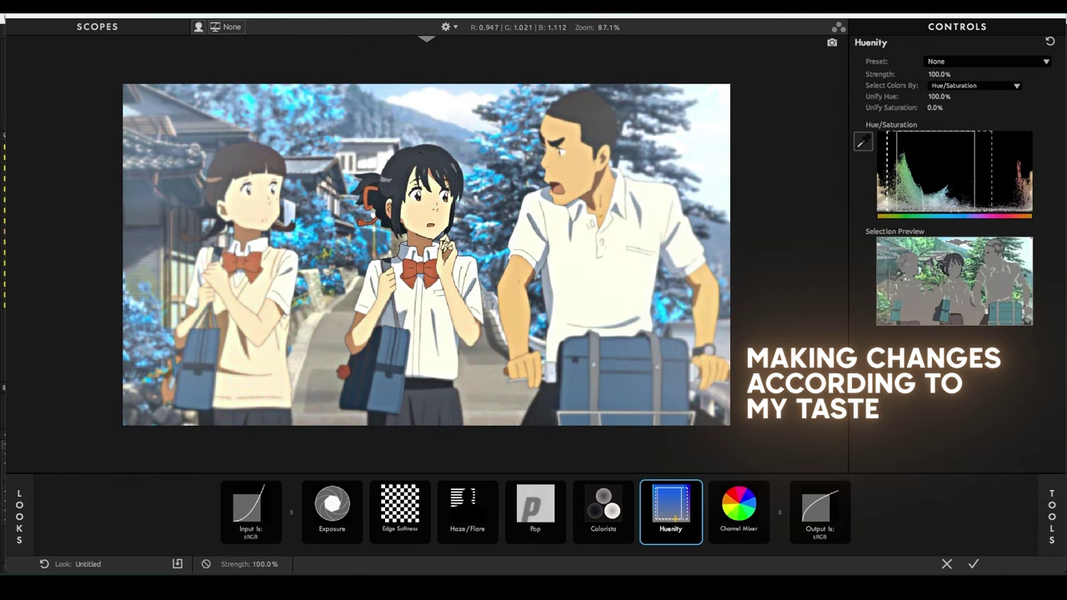
pyautogui.click(749, 507)
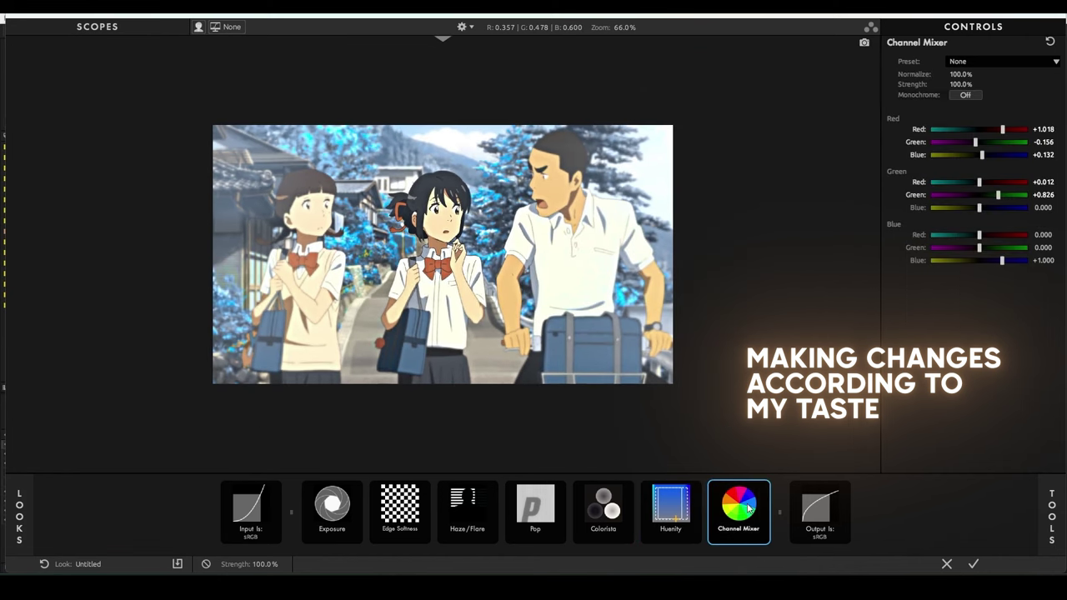
pyautogui.moveTo(1002, 129)
pyautogui.mouseDown()
pyautogui.moveTo(1021, 129)
pyautogui.moveTo(961, 142)
pyautogui.moveTo(975, 157)
pyautogui.mouseUp()
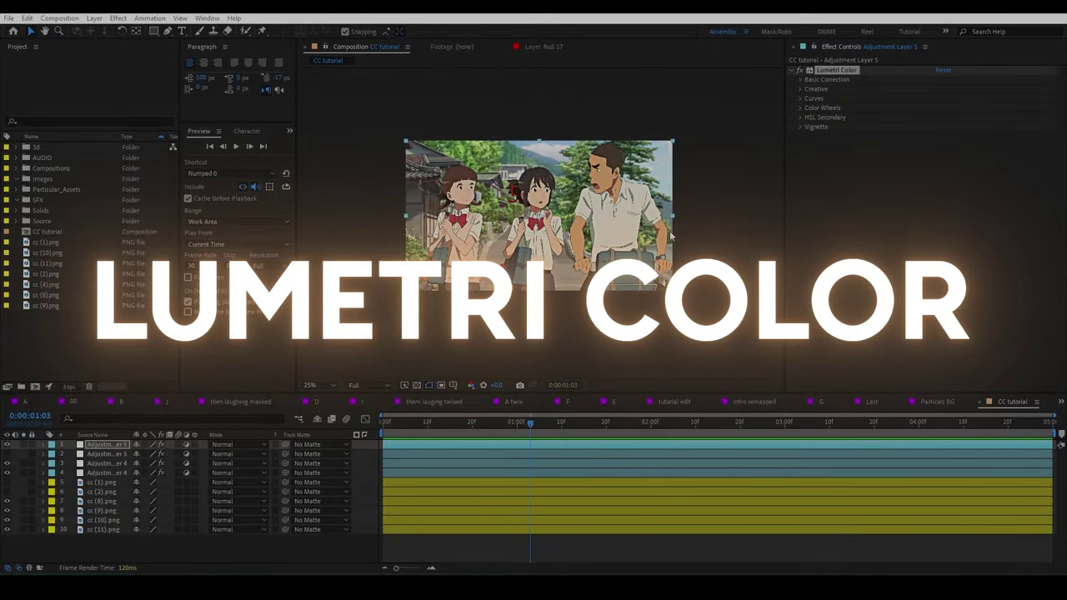
# - Set the Lumetri Vignette Amount to 3.0 for a soft white edge, then show Color Wheels
pyautogui.scroll(2, 671, 238)
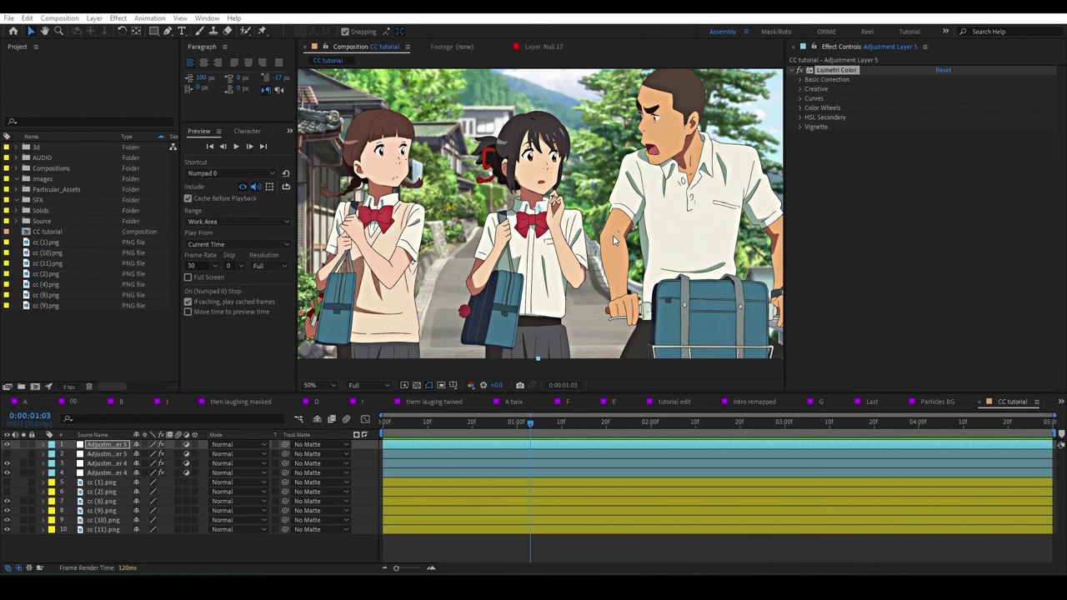
pyautogui.click(815, 124)
pyautogui.click(795, 135)
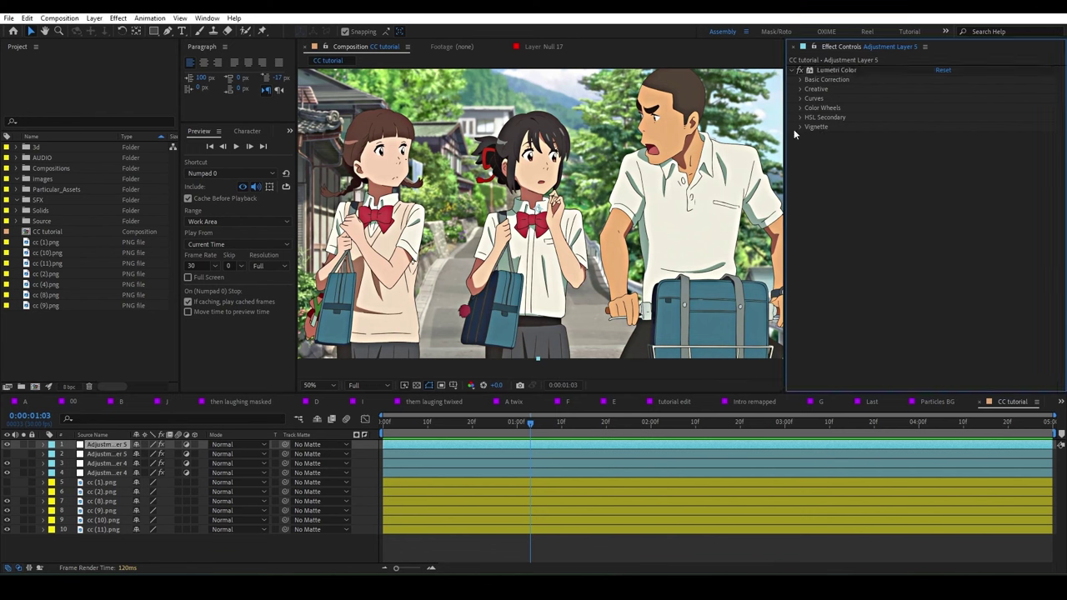
pyautogui.click(802, 128)
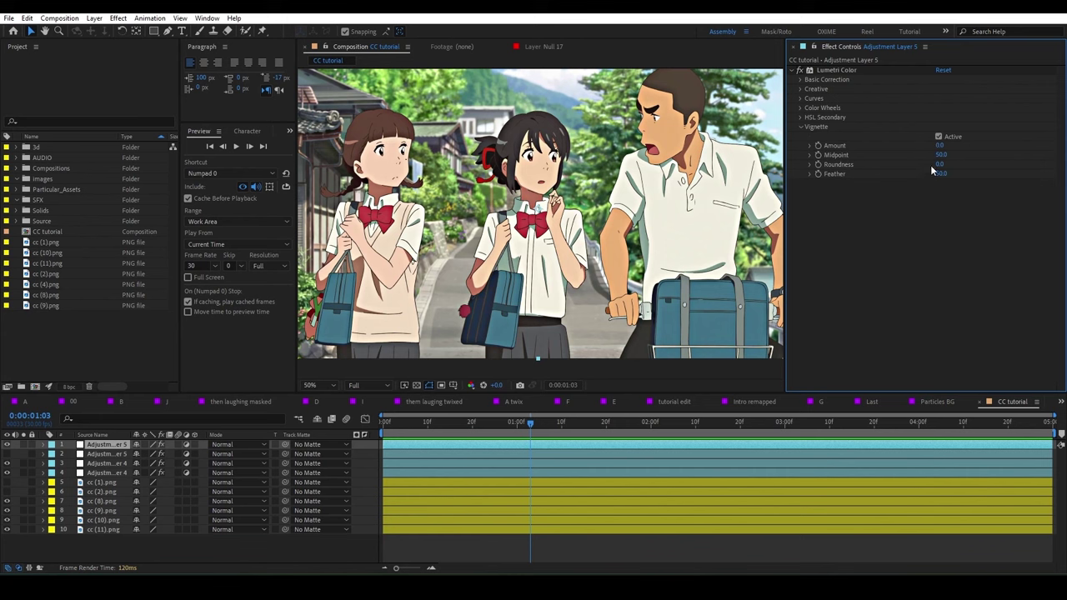
pyautogui.moveTo(943, 146); pyautogui.dragTo(1059, 147)
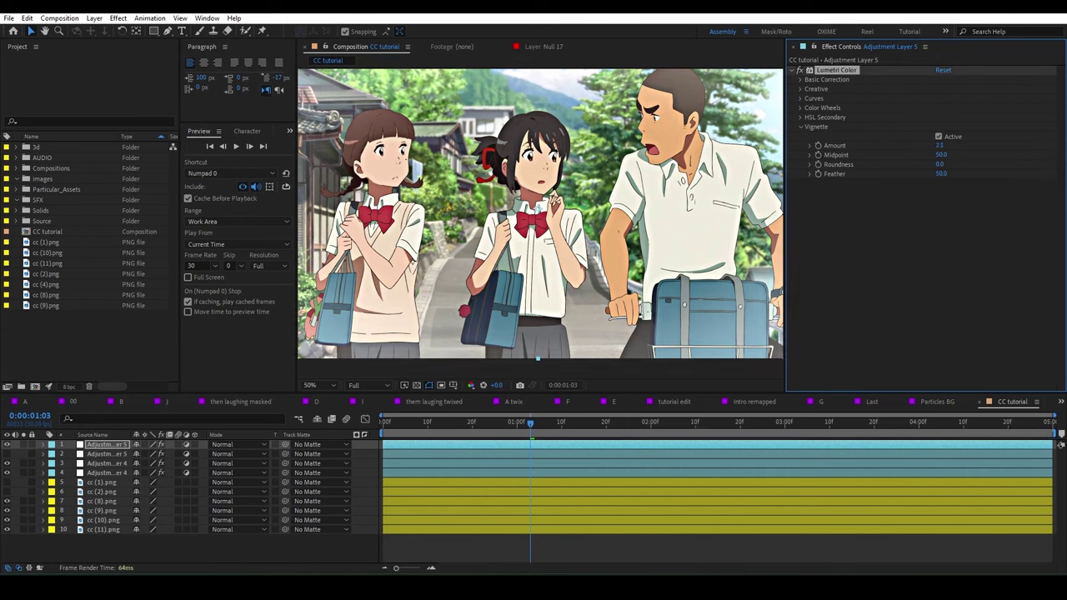
pyautogui.click(940, 146)
pyautogui.write('5')
pyautogui.press('Return')
pyautogui.moveTo(945, 126); pyautogui.dragTo(958, 136)
pyautogui.moveTo(976, 136); pyautogui.dragTo(1039, 136)
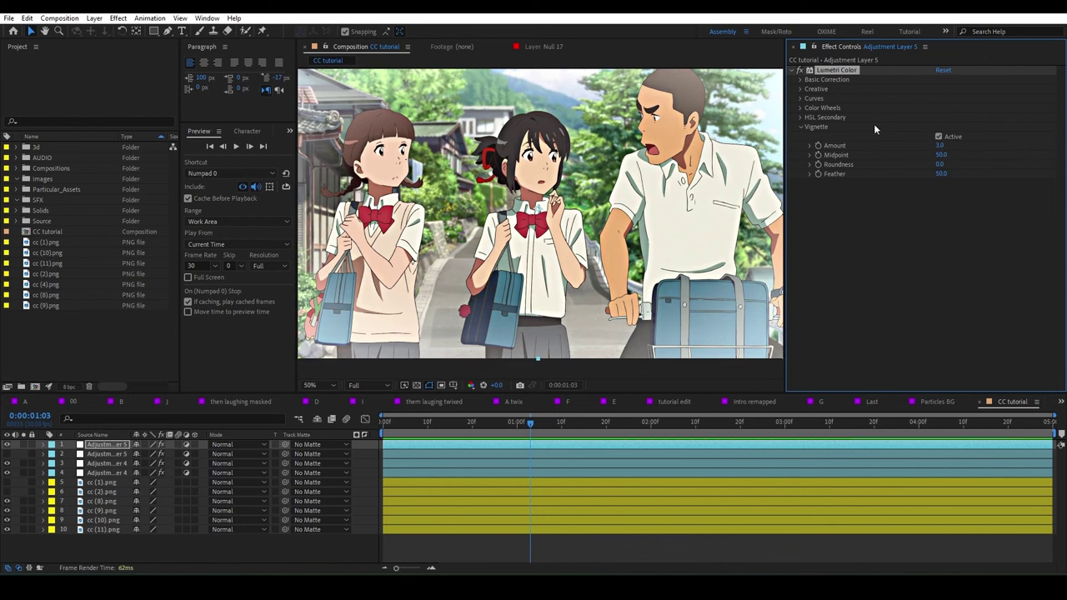
pyautogui.click(798, 125)
pyautogui.click(800, 107)
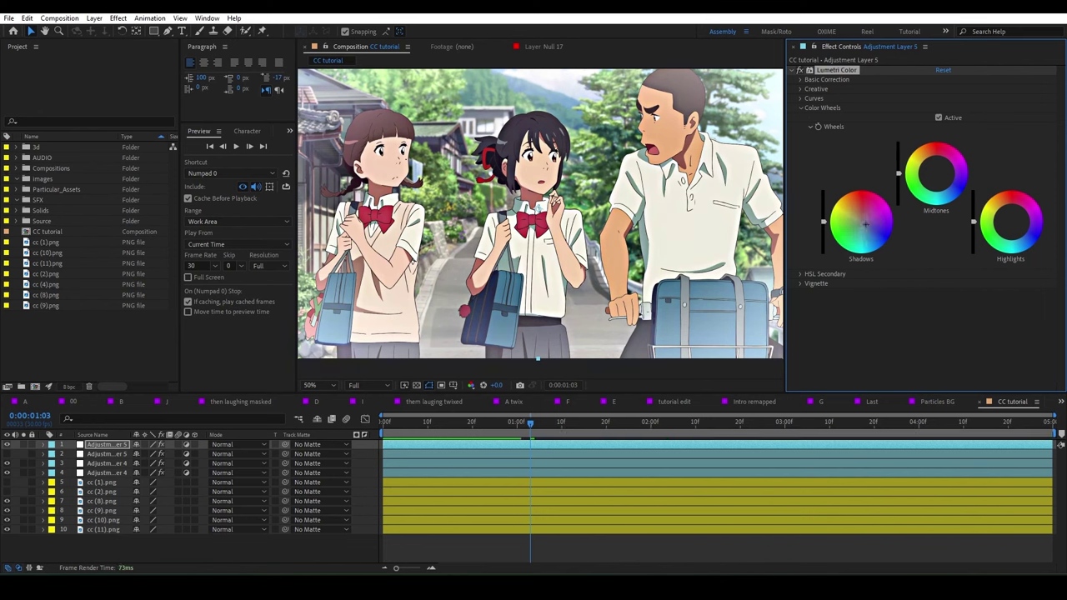
# - Nudge the Shadows wheel lightness up slightly, then swap Color Wheels for Basic Correction
pyautogui.moveTo(862, 227); pyautogui.dragTo(865, 225)
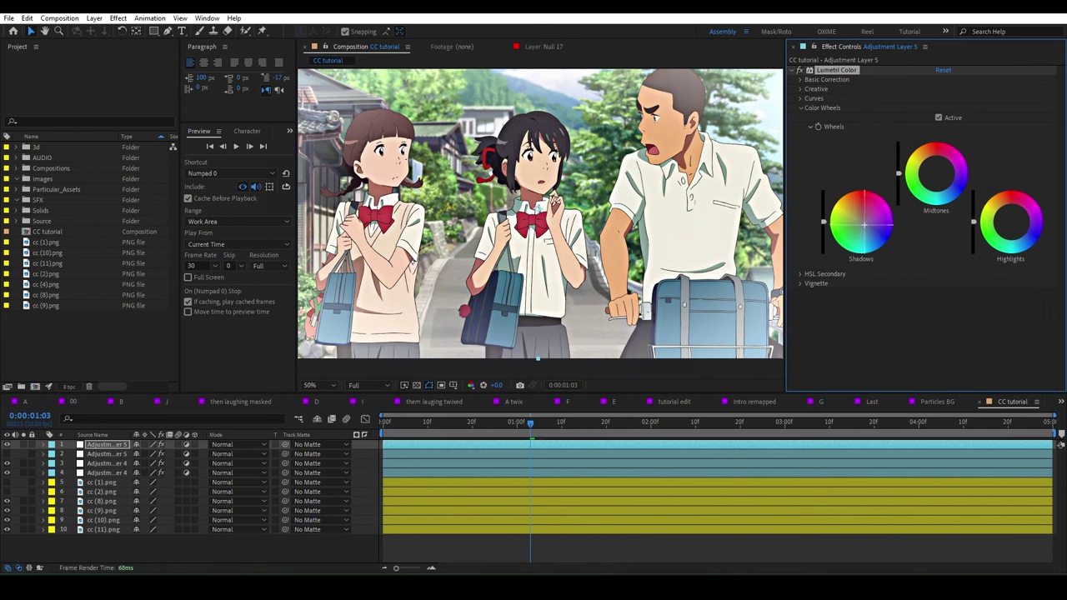
pyautogui.moveTo(865, 224); pyautogui.dragTo(824, 224)
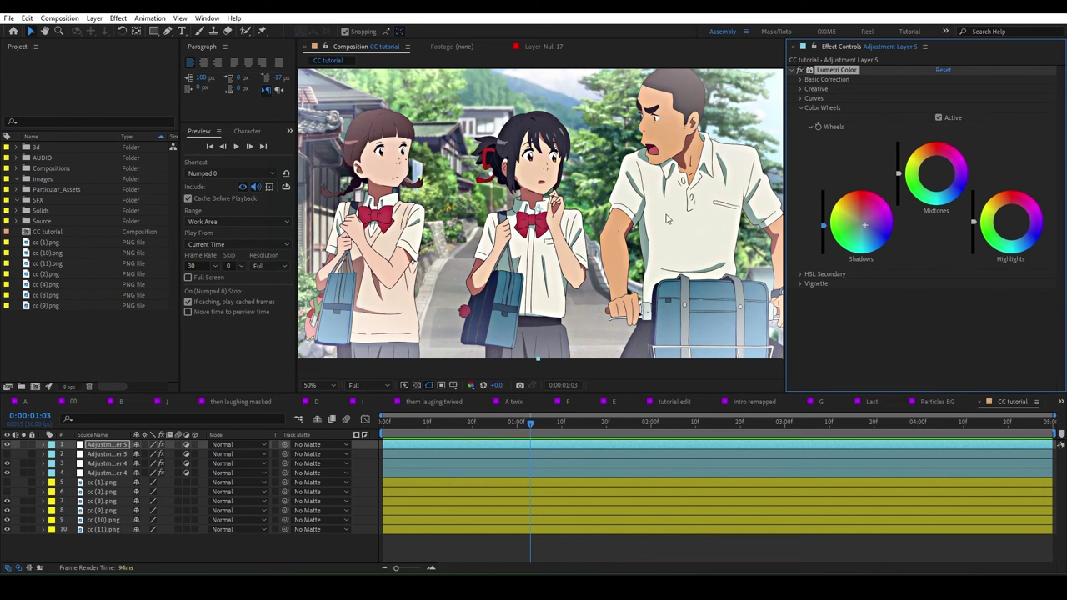
pyautogui.press(',')
pyautogui.press('.')
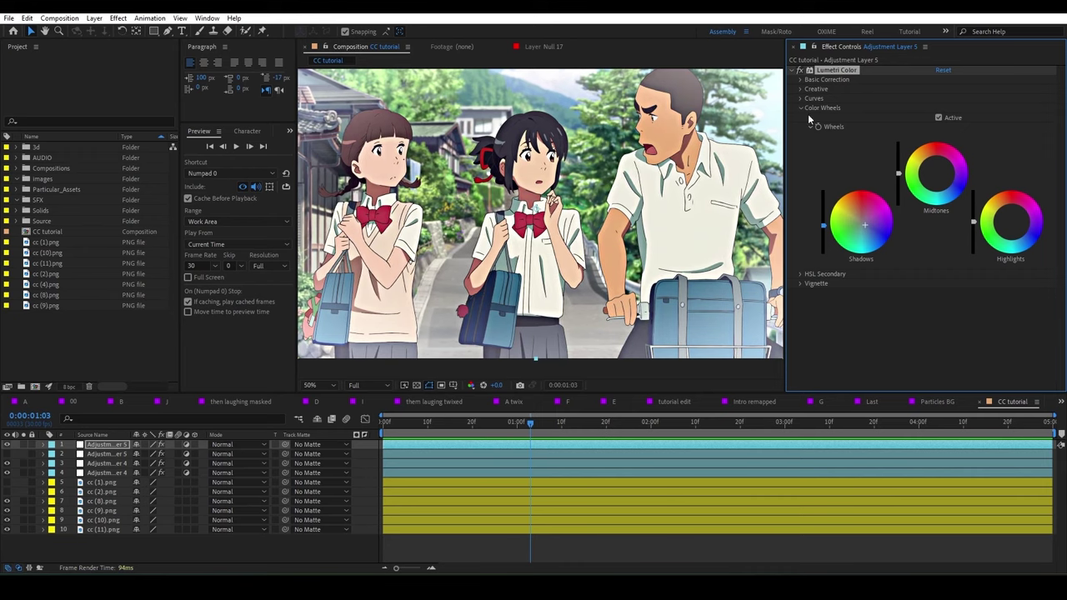
pyautogui.click(802, 107)
pyautogui.click(803, 79)
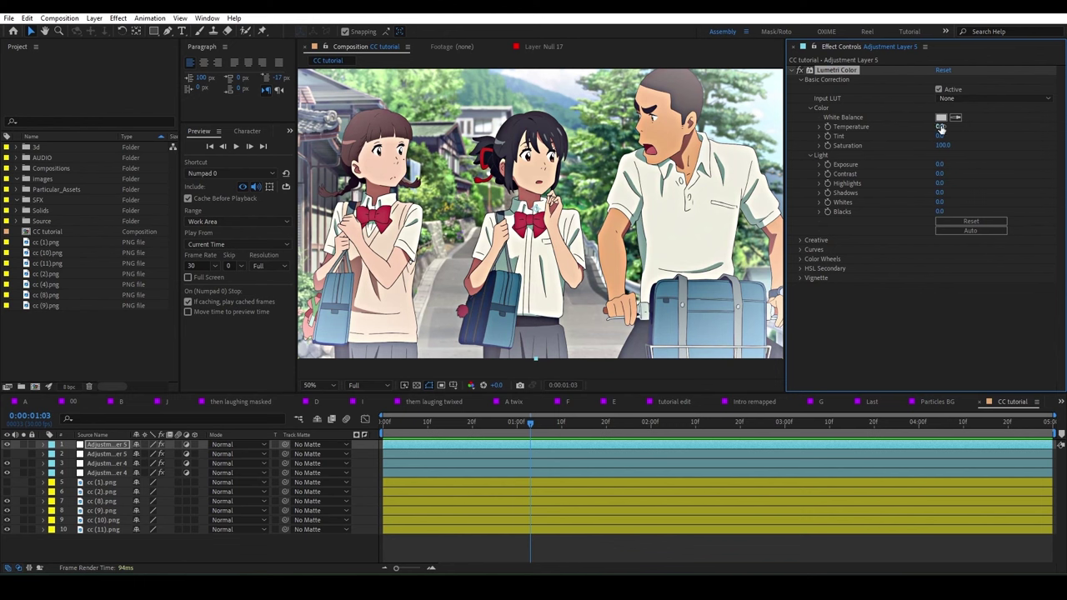
# - Set Temperature to -10, Saturation to about 295, raise Exposure and lift Shadows to about 17
pyautogui.moveTo(939, 126); pyautogui.dragTo(929, 126)
pyautogui.moveTo(942, 145)
pyautogui.mouseDown()
pyautogui.moveTo(1063, 148)
pyautogui.moveTo(1003, 146)
pyautogui.mouseUp()
pyautogui.moveTo(955, 163)
pyautogui.mouseDown()
pyautogui.moveTo(966, 163)
pyautogui.moveTo(928, 169)
pyautogui.moveTo(951, 169)
pyautogui.mouseUp()
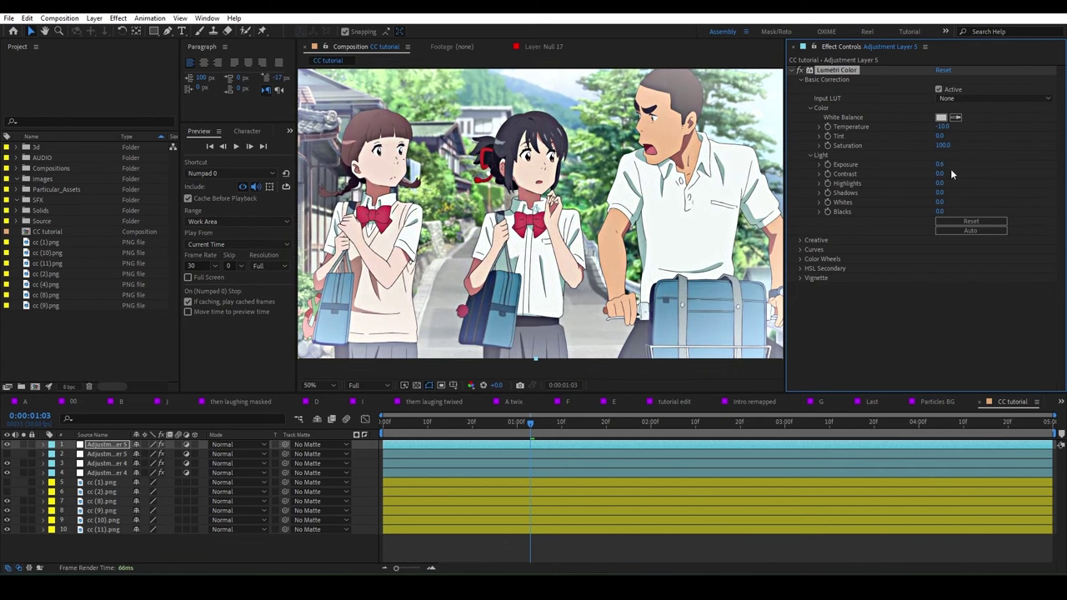
pyautogui.moveTo(940, 193); pyautogui.dragTo(949, 193)
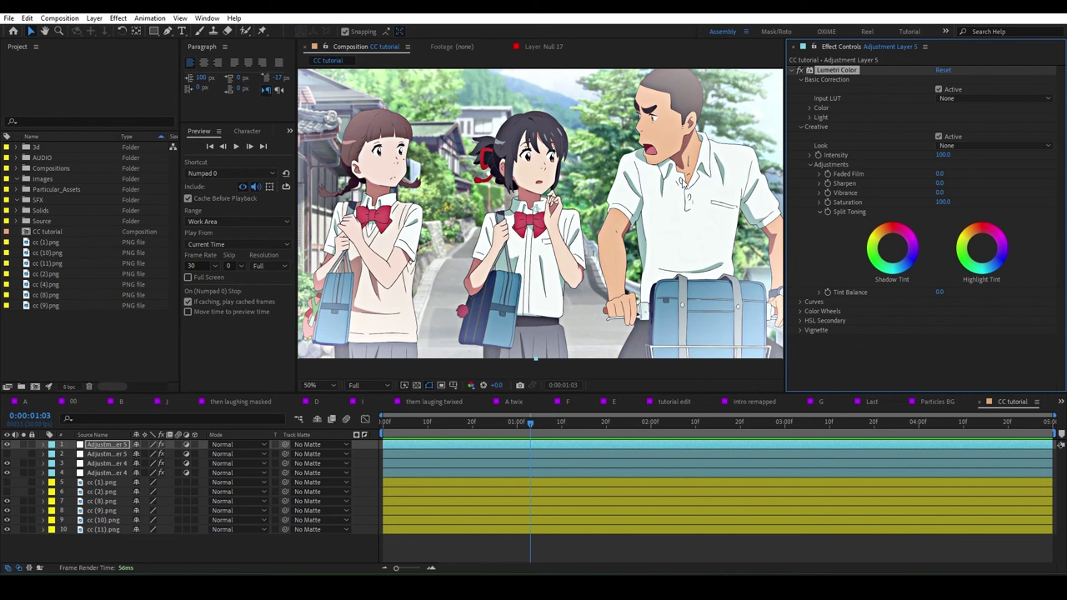
# - Give the Split Toning shadow and highlight tint wheels a slight tint
pyautogui.moveTo(893, 248); pyautogui.dragTo(896, 252)
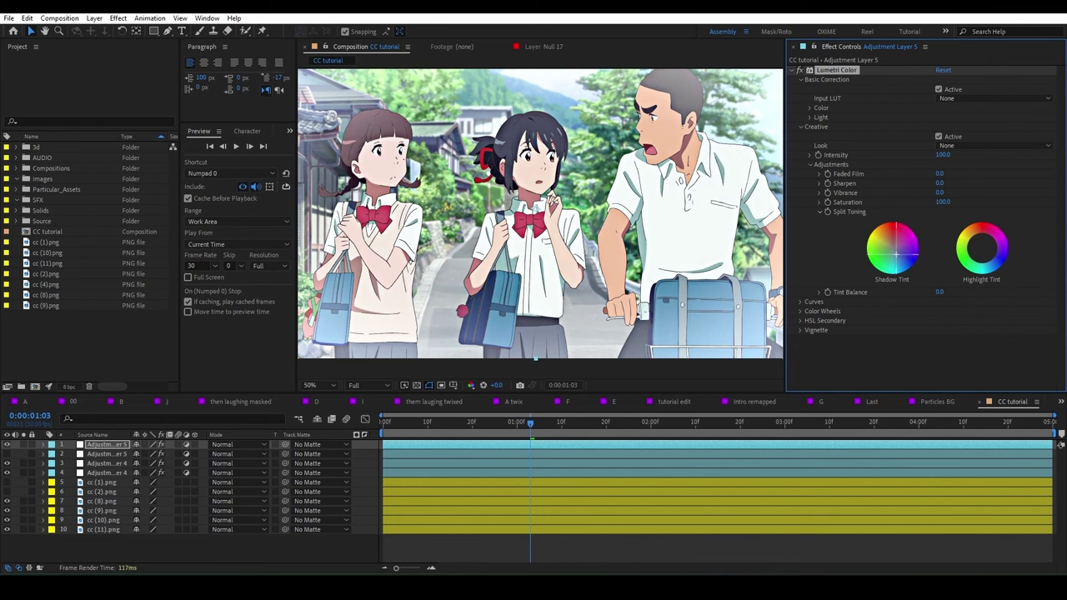
pyautogui.moveTo(896, 252)
pyautogui.mouseDown()
pyautogui.moveTo(881, 244)
pyautogui.moveTo(895, 242)
pyautogui.moveTo(896, 252)
pyautogui.mouseUp()
pyautogui.moveTo(981, 248); pyautogui.dragTo(983, 250)
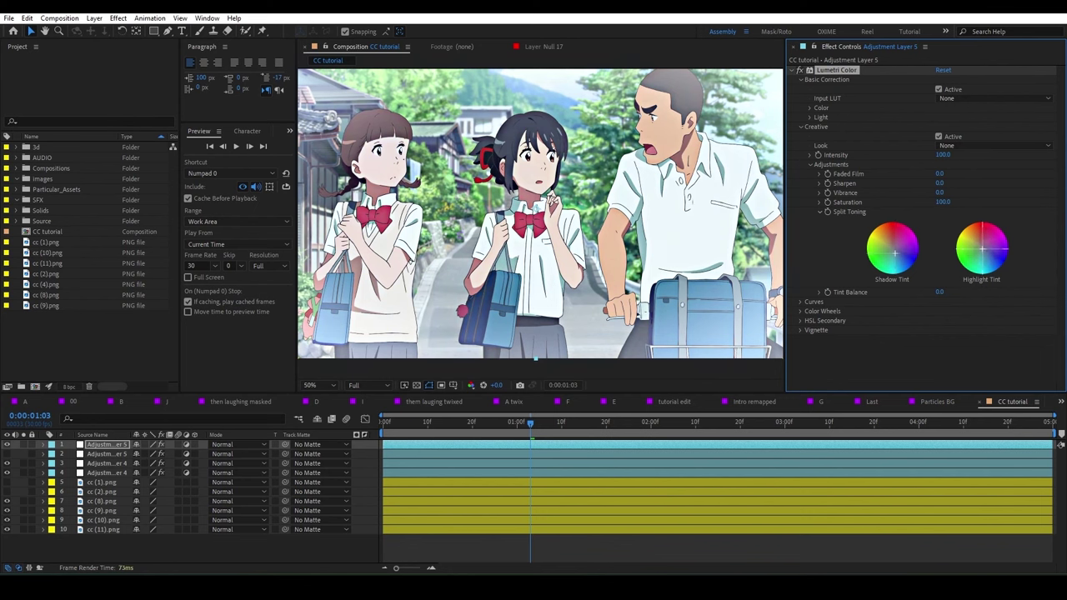
# - Set Creative Vibrance to 67 and Saturation to 89, then collapse the Creative section
pyautogui.click(819, 212)
pyautogui.moveTo(940, 193)
pyautogui.mouseDown()
pyautogui.moveTo(957, 202)
pyautogui.moveTo(944, 202)
pyautogui.moveTo(963, 192)
pyautogui.mouseUp()
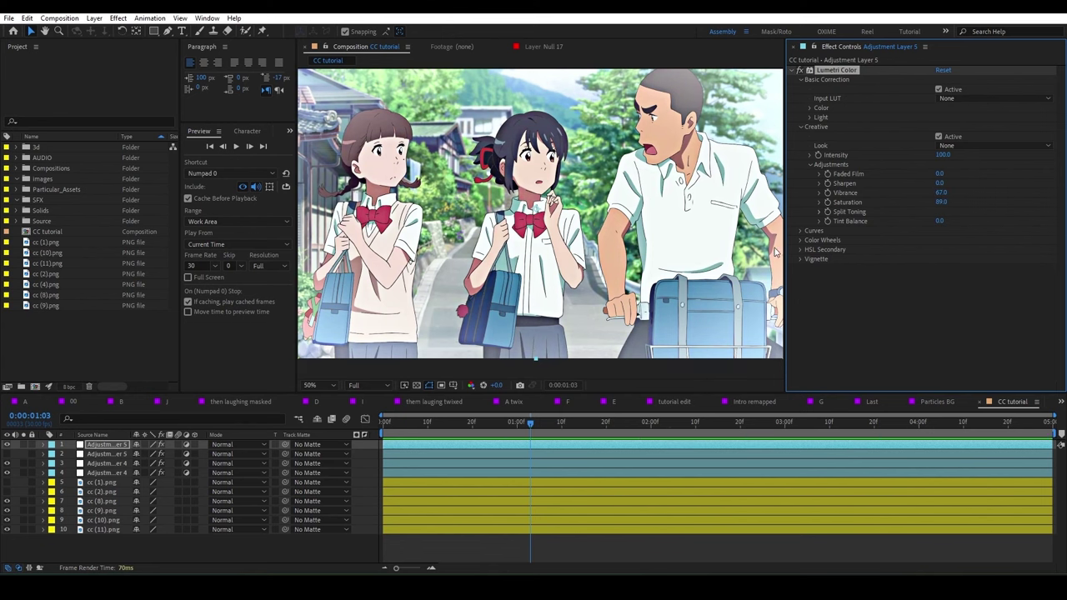
pyautogui.click(800, 126)
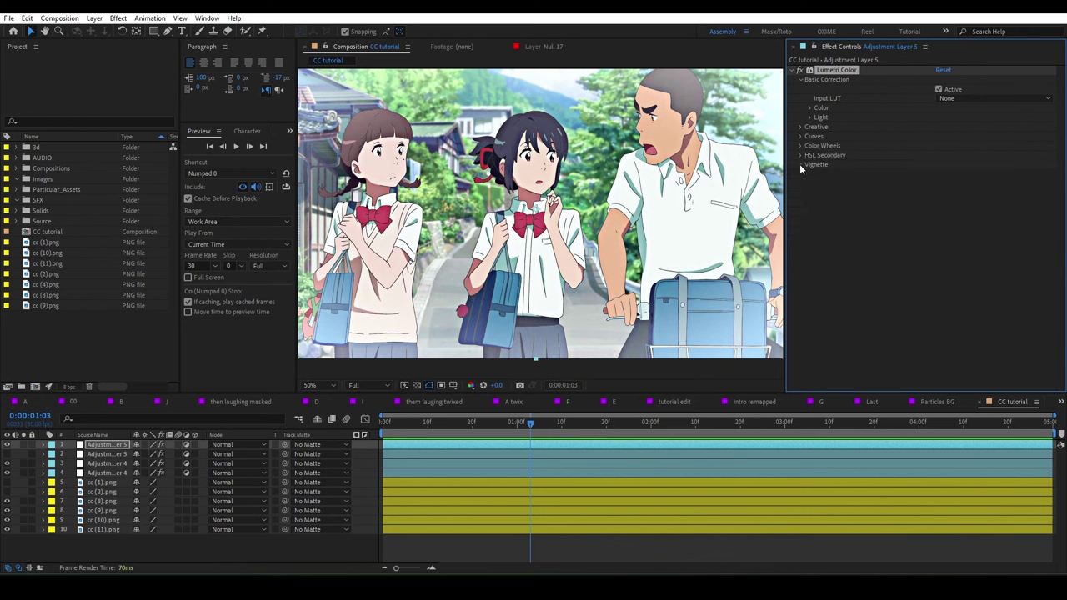
# - Change the Lumetri Vignette Amount to -2 for a darkening vignette
pyautogui.click(801, 164)
pyautogui.click(942, 184)
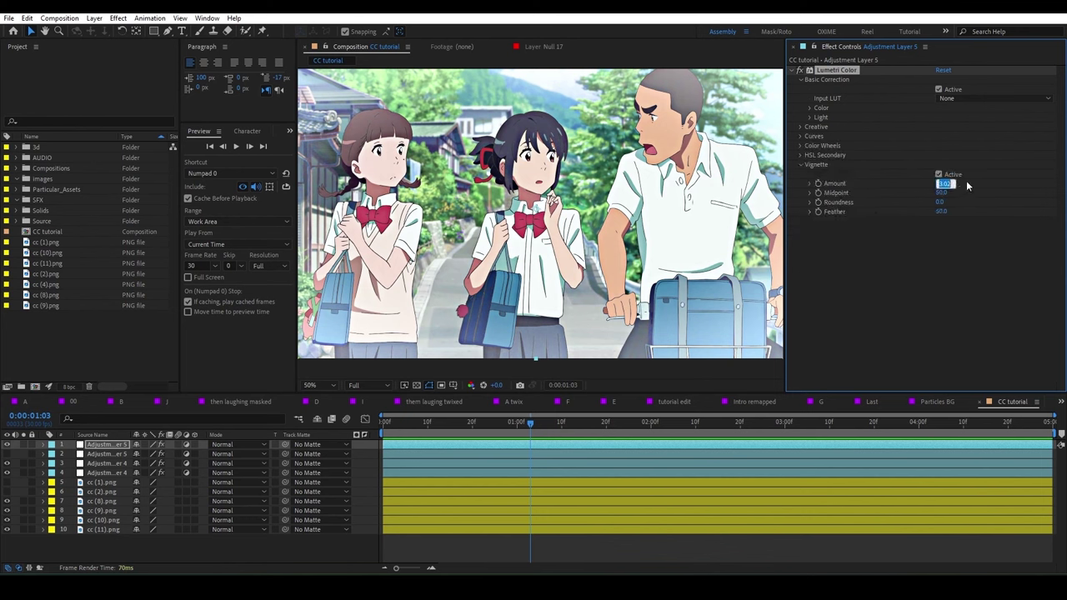
pyautogui.write('-2')
pyautogui.press('Return')
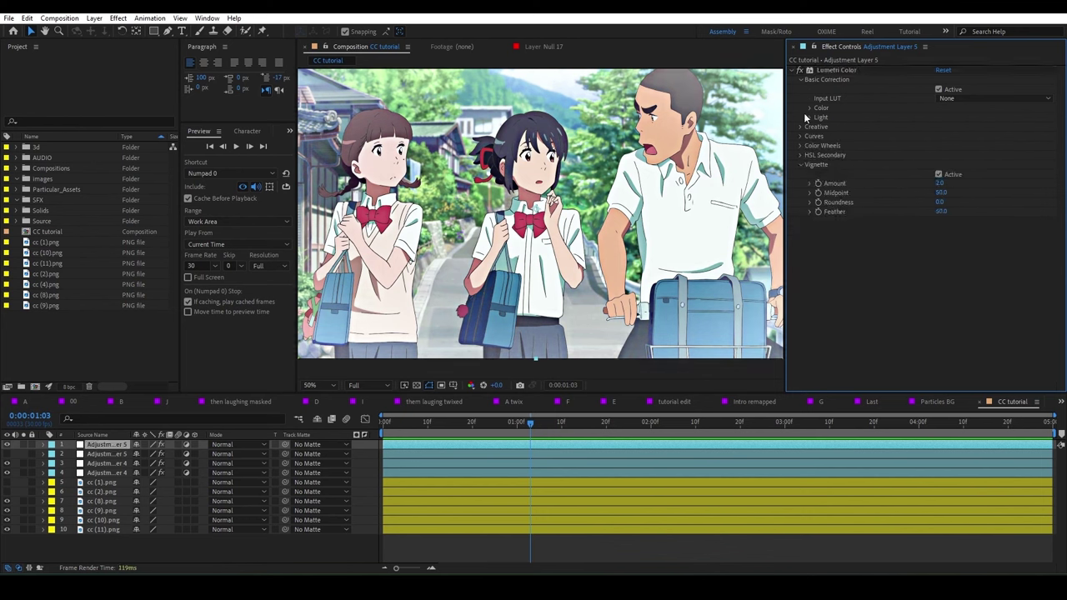
pyautogui.click(799, 166)
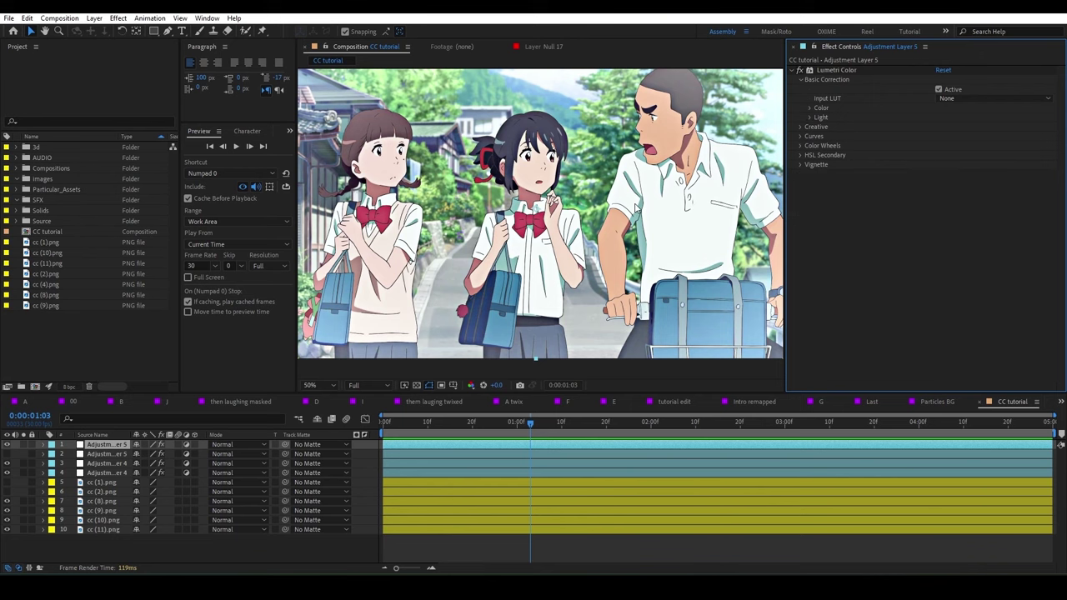
# - Expand the Curves section and scroll down to the Hue vs Sat curve
pyautogui.click(801, 136)
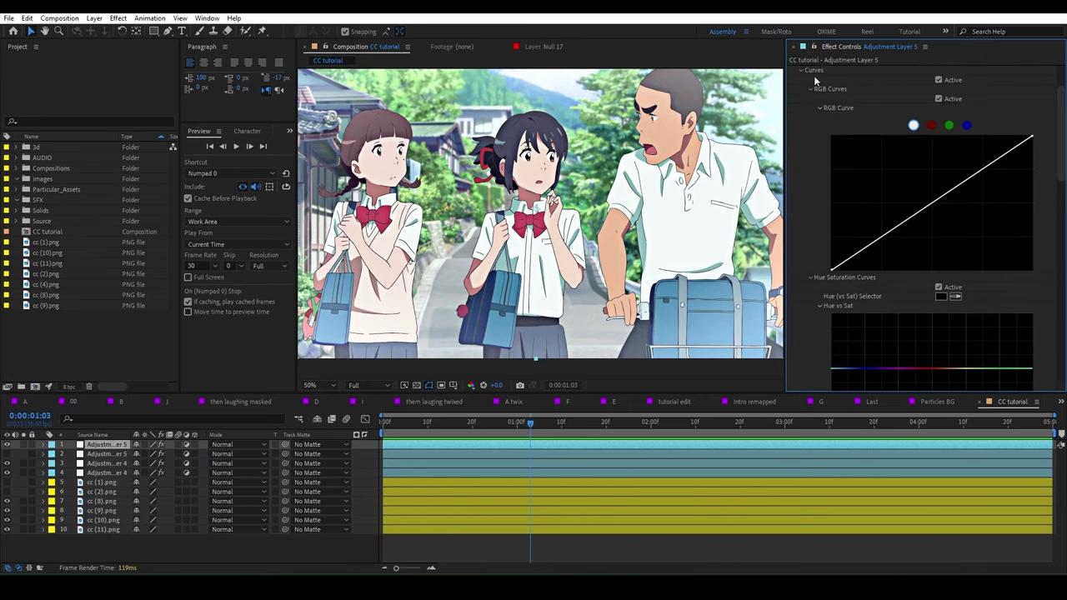
pyautogui.press(',')
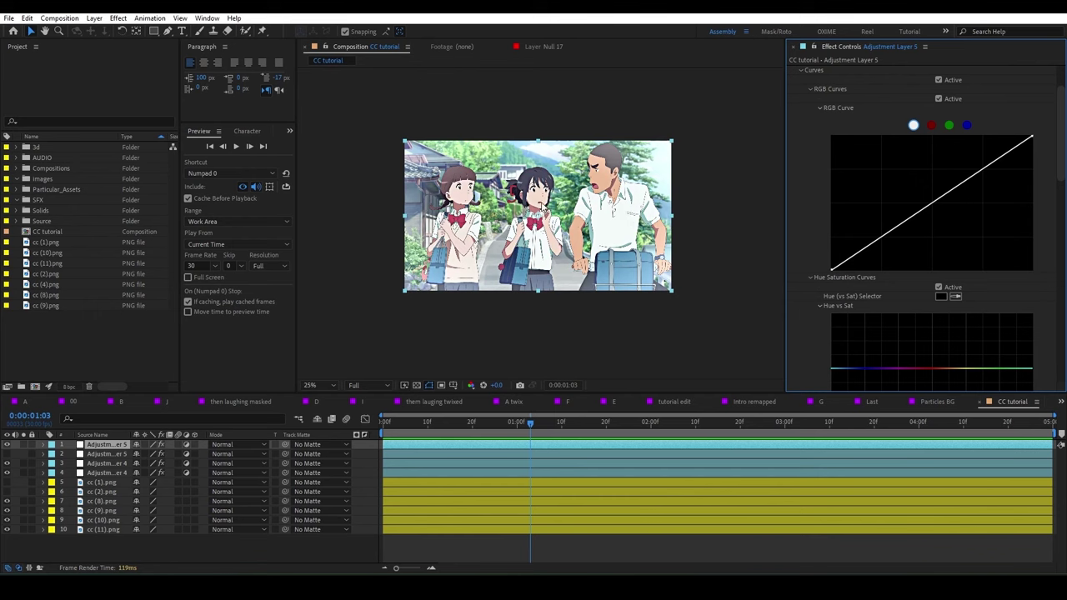
pyautogui.press('.')
pyautogui.scroll(-3, 888, 223)
pyautogui.scroll(-2, 889, 224)
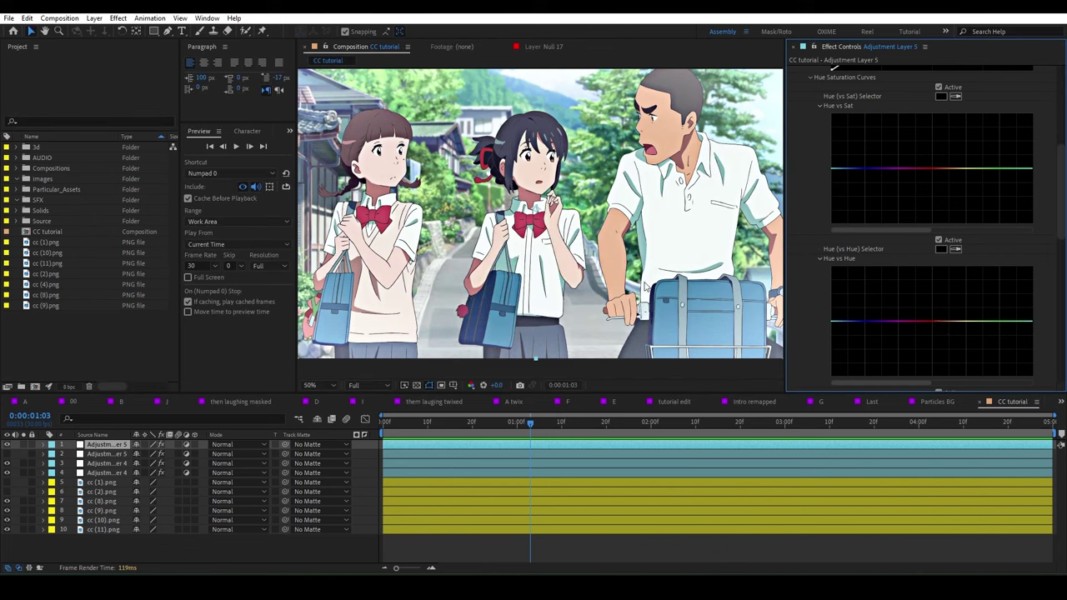
# - With the Hue vs Hue eyedropper, sample the schoolbag blue and then the green foliage
pyautogui.click(955, 250)
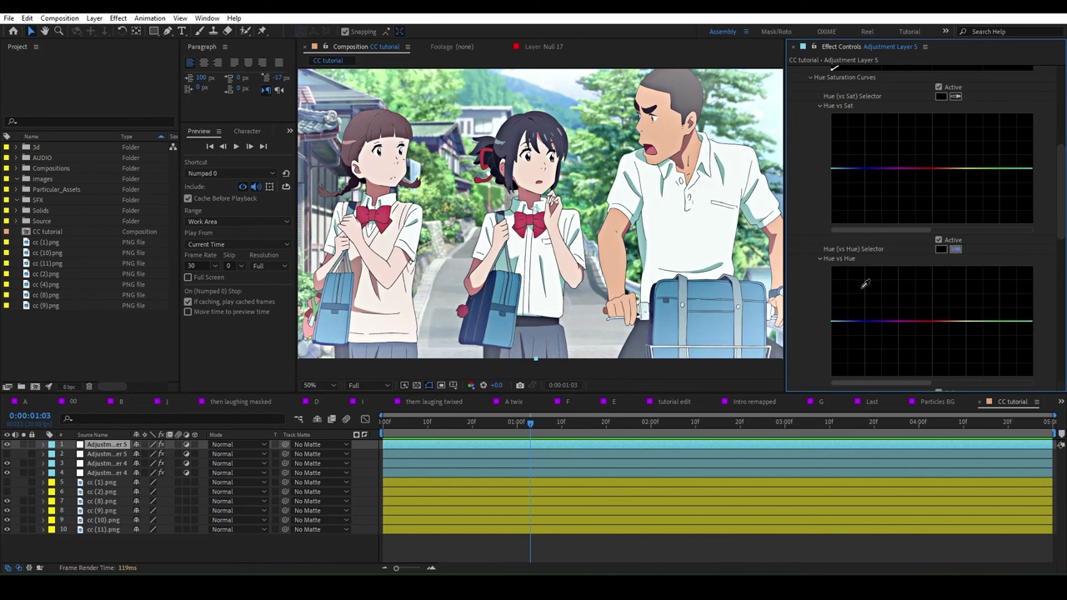
pyautogui.click(715, 334)
pyautogui.click(956, 249)
pyautogui.click(379, 81)
pyautogui.scroll(-1, 985, 324)
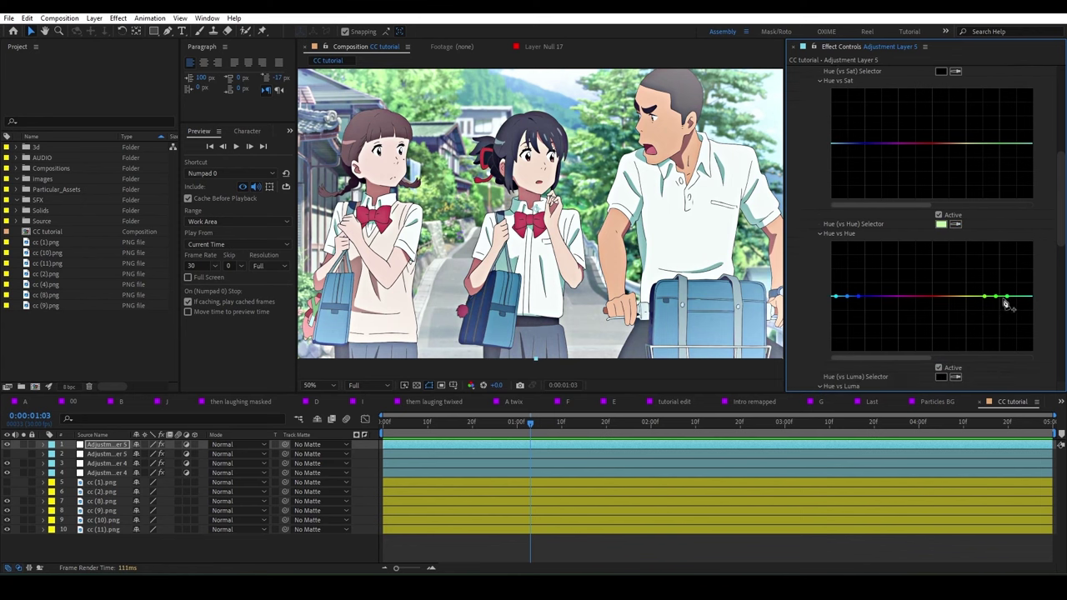
# - Pull the green range of the Hue vs Hue curve down into a dip so trees turn blue-purple
pyautogui.moveTo(998, 298); pyautogui.dragTo(989, 300)
pyautogui.click(982, 298)
pyautogui.moveTo(983, 298); pyautogui.dragTo(1015, 298)
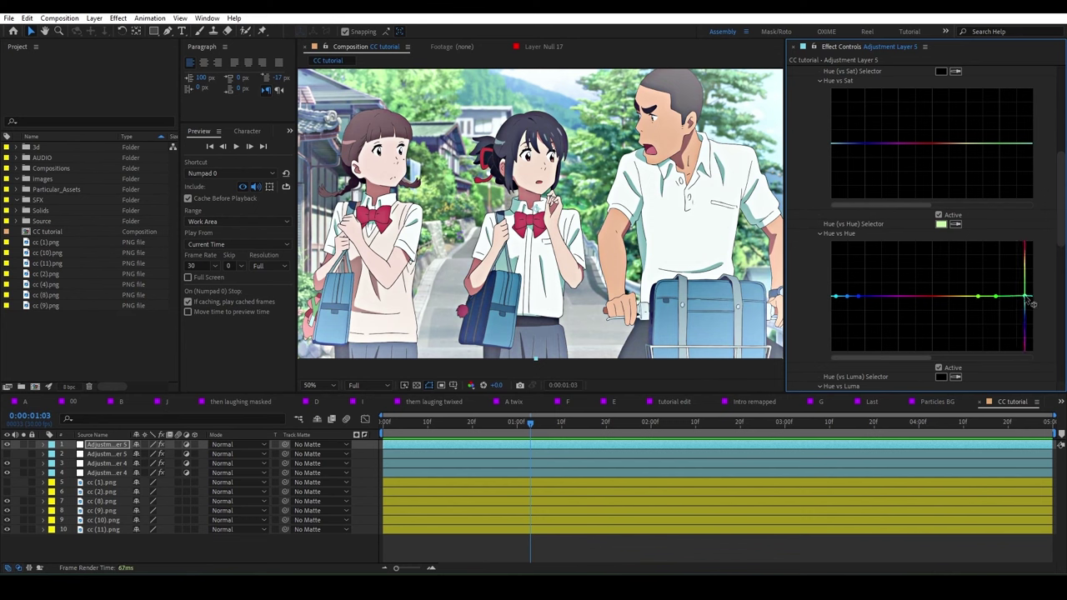
pyautogui.moveTo(1015, 298); pyautogui.dragTo(1001, 297)
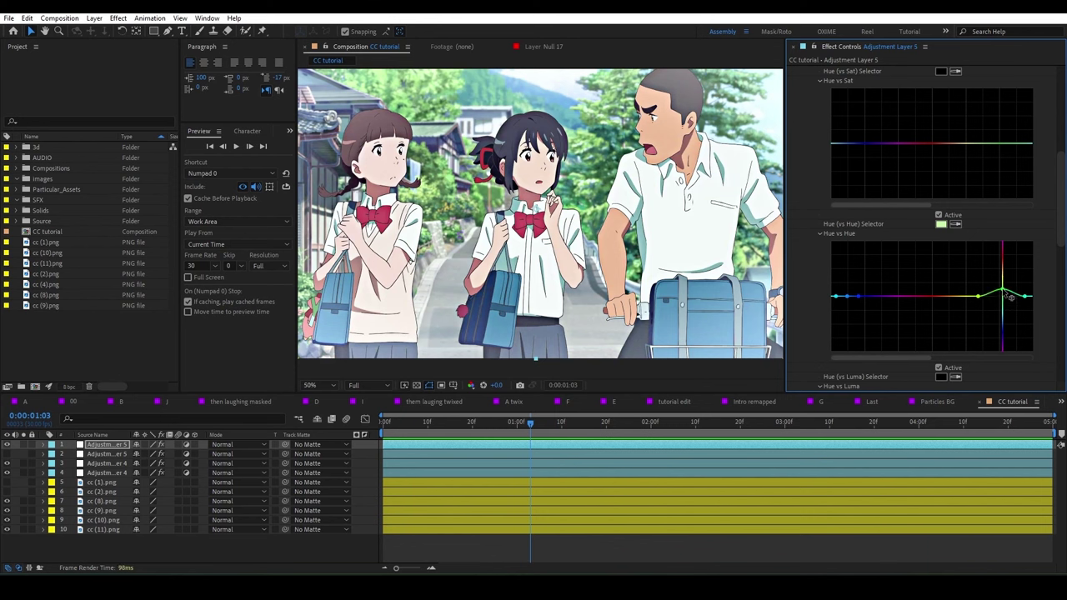
pyautogui.moveTo(1004, 297)
pyautogui.mouseDown()
pyautogui.moveTo(1005, 333)
pyautogui.moveTo(1005, 323)
pyautogui.mouseUp()
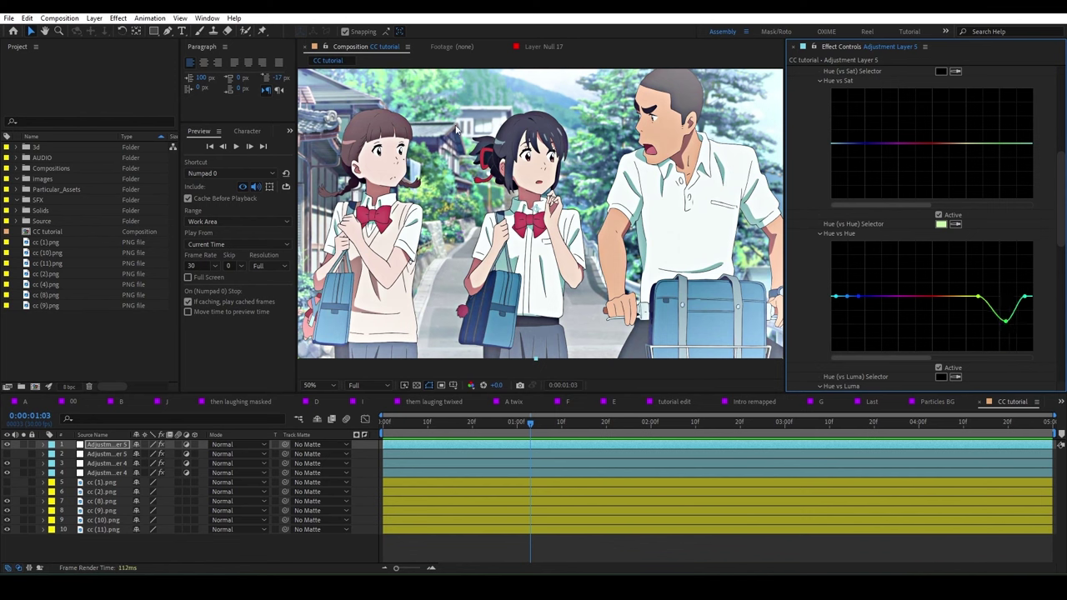
pyautogui.click(967, 299)
pyautogui.moveTo(977, 298); pyautogui.dragTo(983, 341)
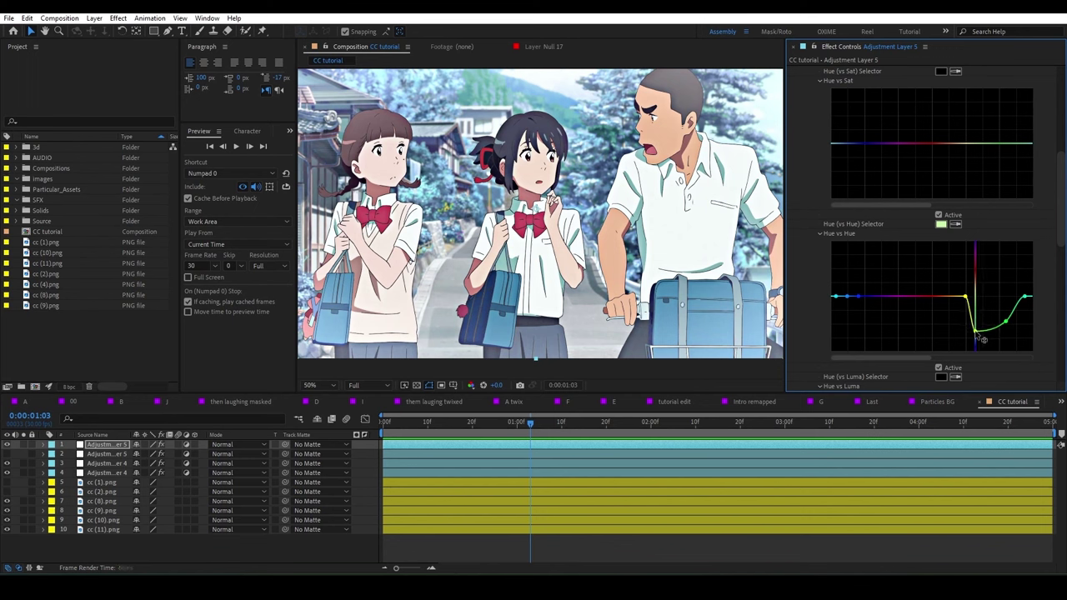
pyautogui.moveTo(983, 341); pyautogui.dragTo(982, 342)
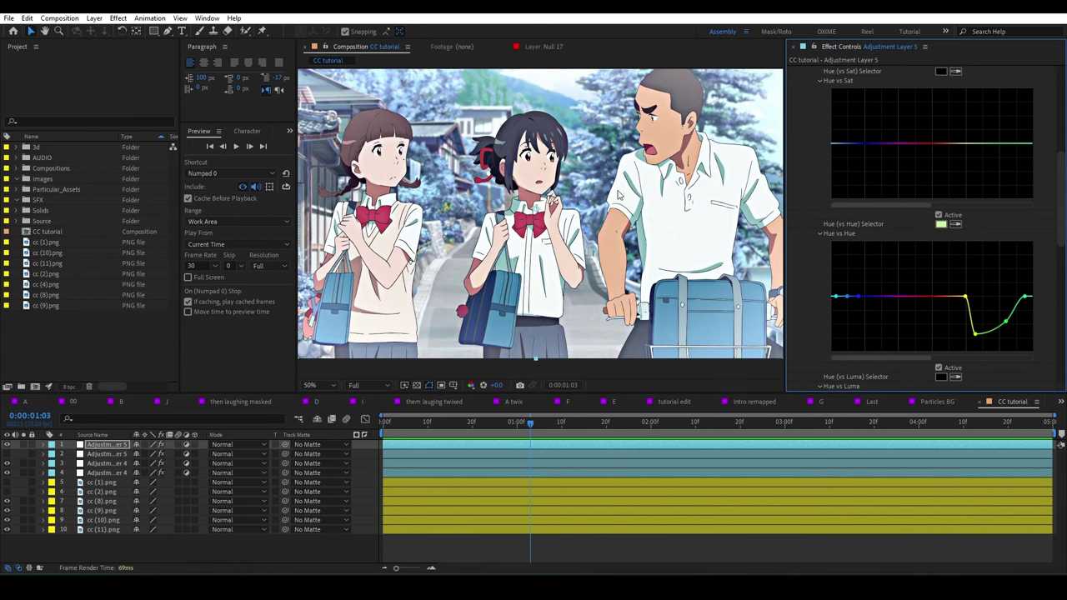
# - Toggle the Lumetri Creative section off and back on to compare, then collapse it
pyautogui.scroll(2, 839, 165)
pyautogui.scroll(2, 839, 166)
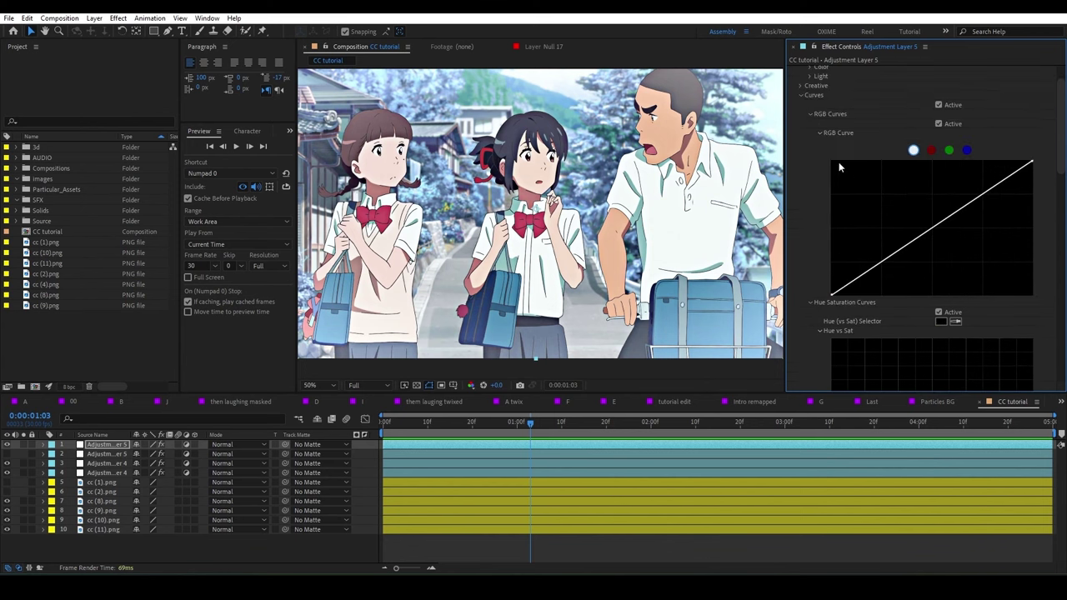
pyautogui.scroll(1, 839, 165)
pyautogui.click(802, 127)
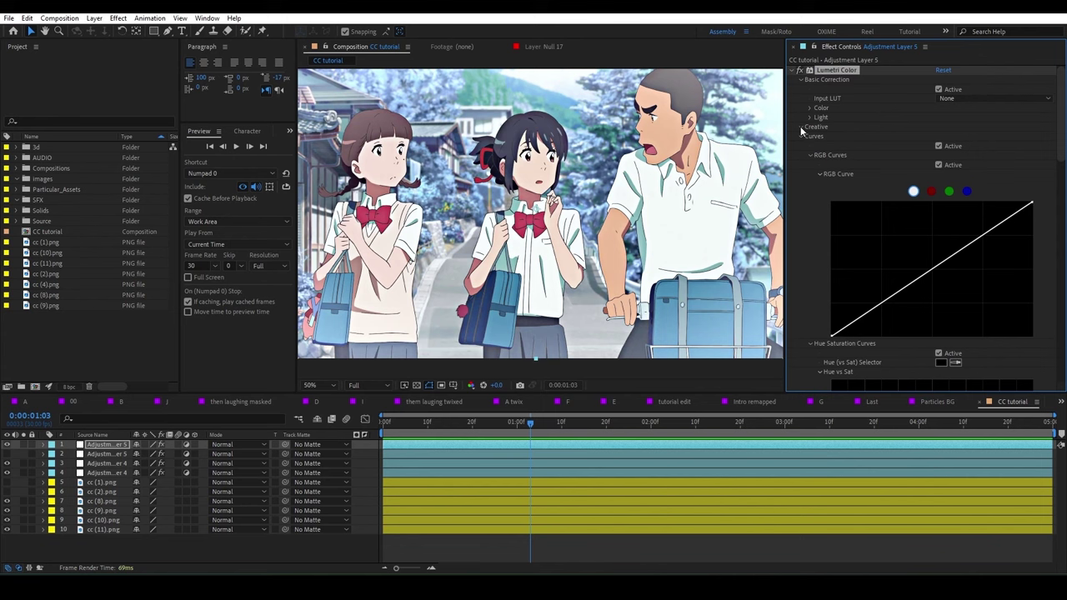
pyautogui.click(938, 137)
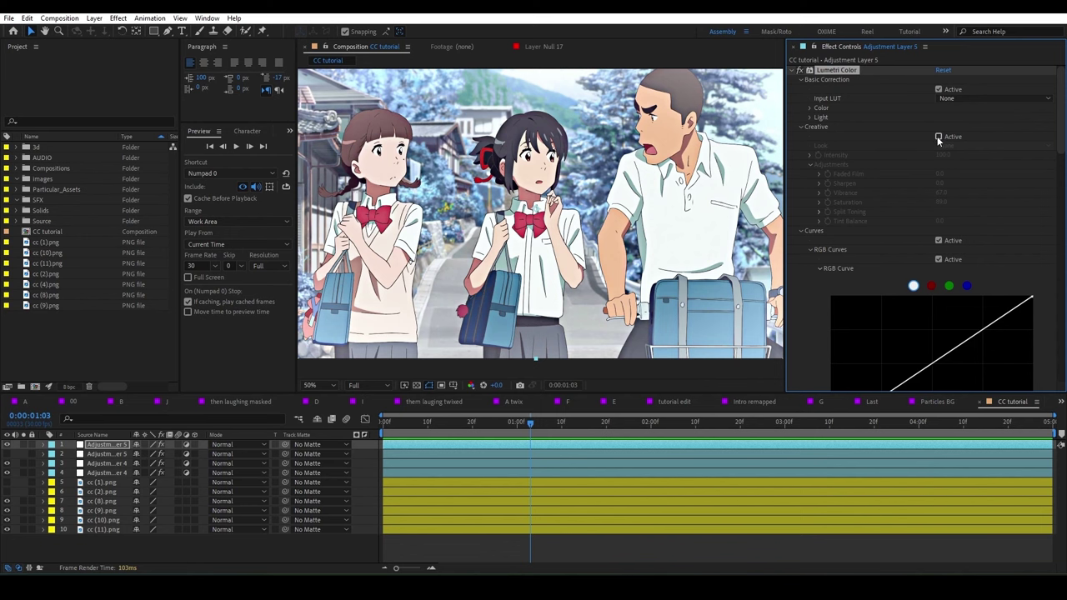
pyautogui.click(938, 137)
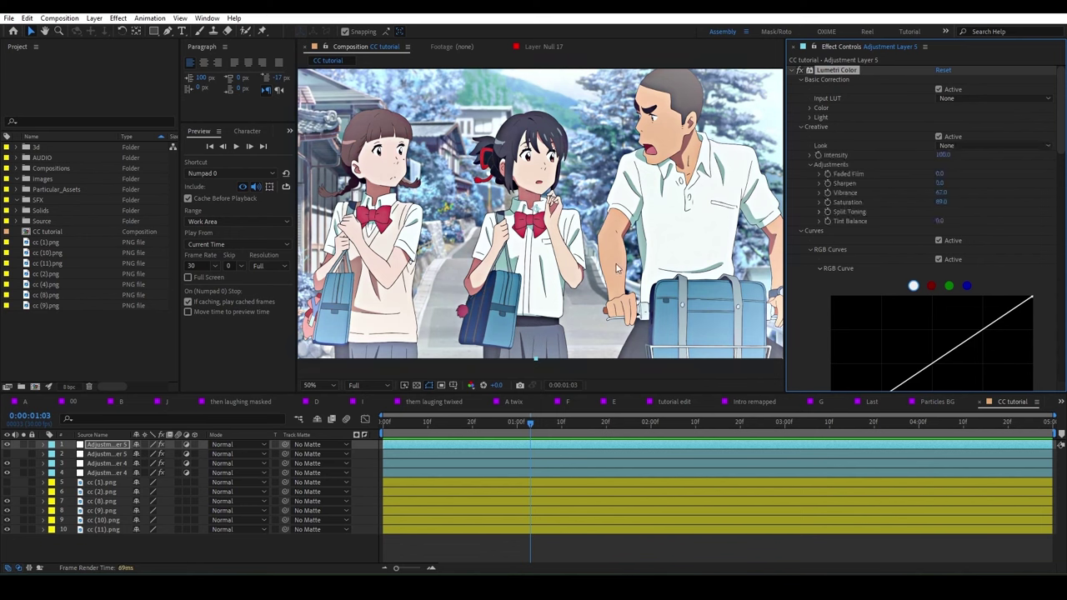
pyautogui.click(802, 128)
# - Adjust the Hue vs Hue curve's right endpoint so it rises more gradually from the dip
pyautogui.scroll(-10, 881, 140)
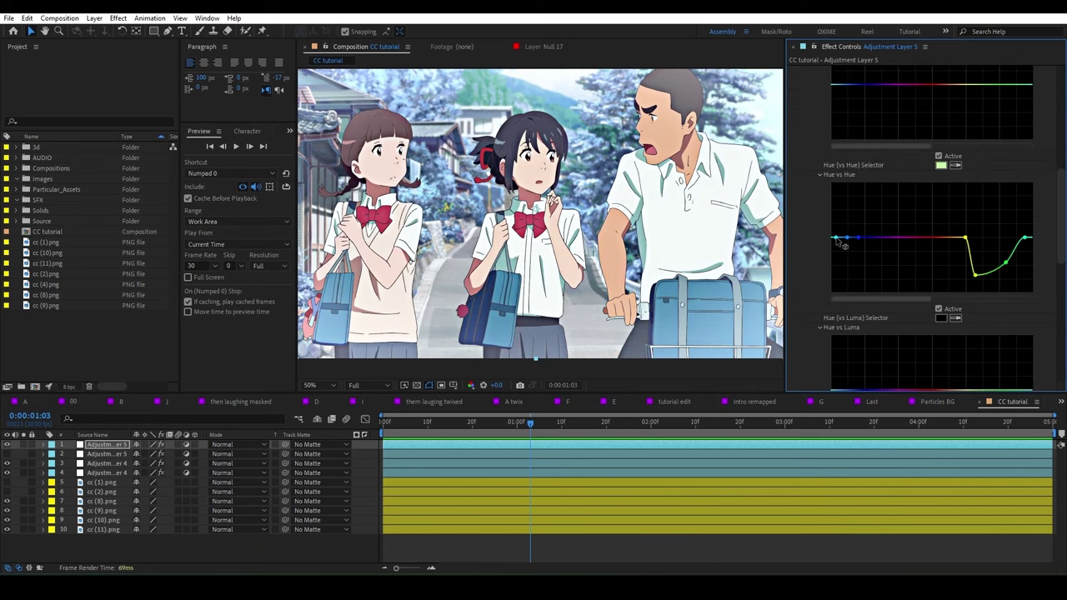
pyautogui.moveTo(1024, 239); pyautogui.dragTo(1032, 264)
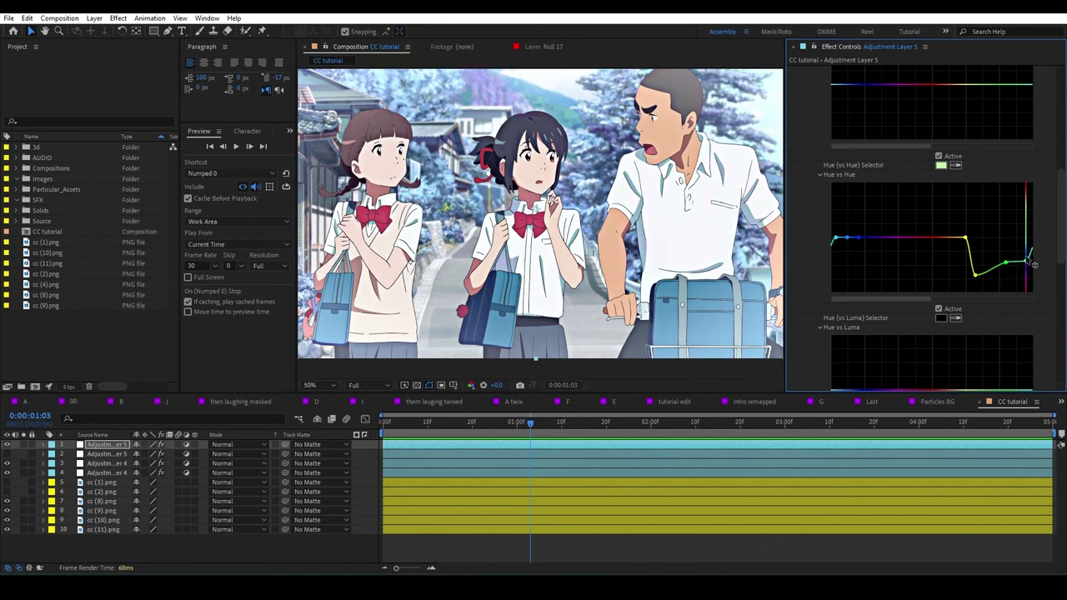
pyautogui.moveTo(1034, 263); pyautogui.dragTo(1031, 245)
pyautogui.click(977, 276)
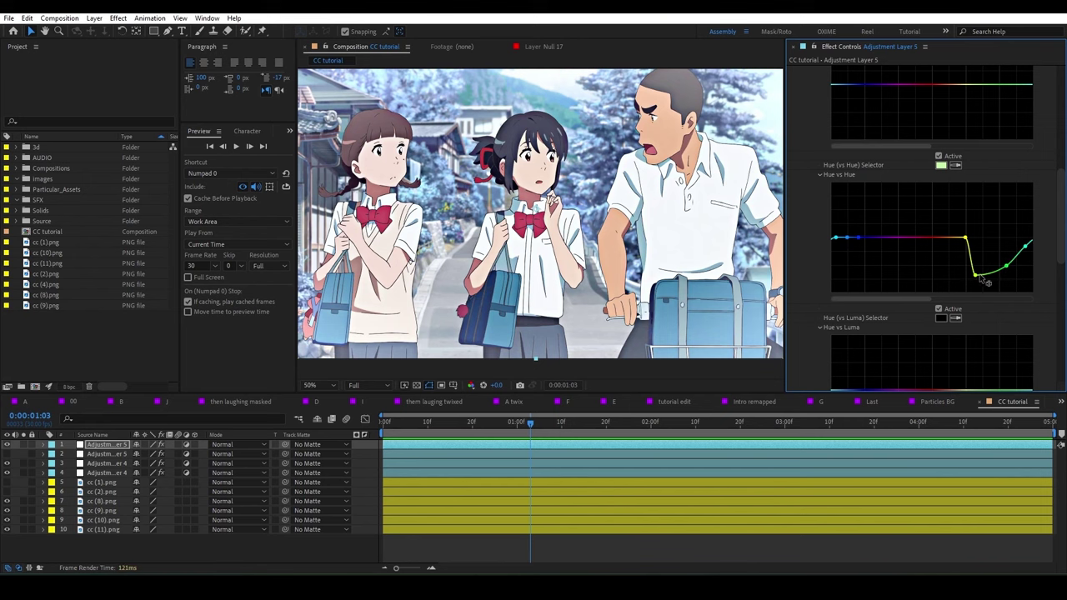
# - Add anchor points across the Hue vs Sat curve, including the purple range and left end
pyautogui.scroll(3, 942, 265)
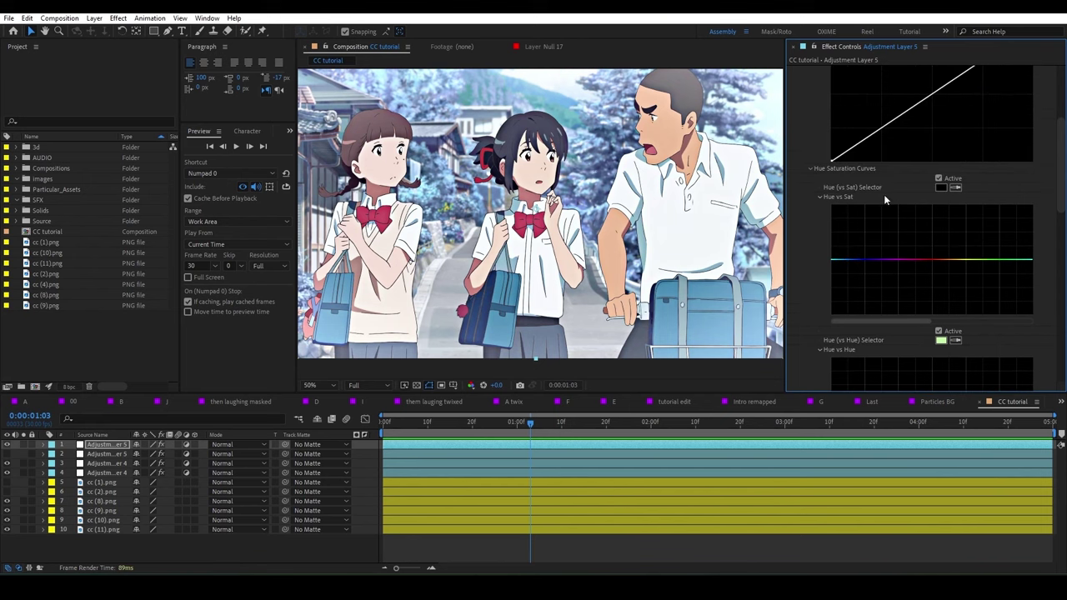
pyautogui.scroll(-1, 886, 197)
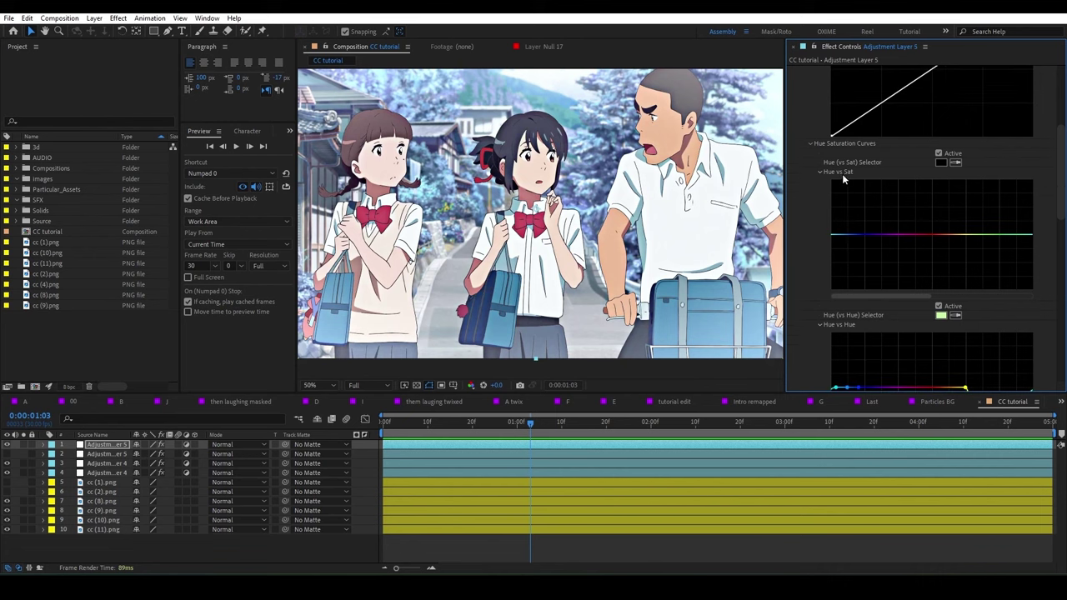
pyautogui.scroll(-2, 883, 204)
pyautogui.scroll(-1, 894, 203)
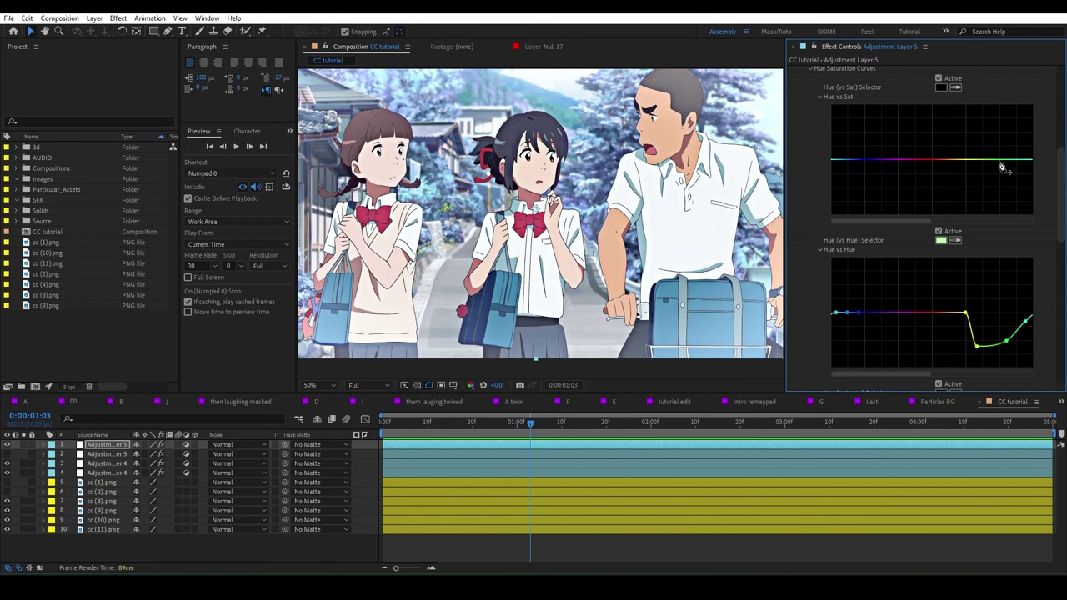
pyautogui.moveTo(1002, 159); pyautogui.dragTo(1003, 163)
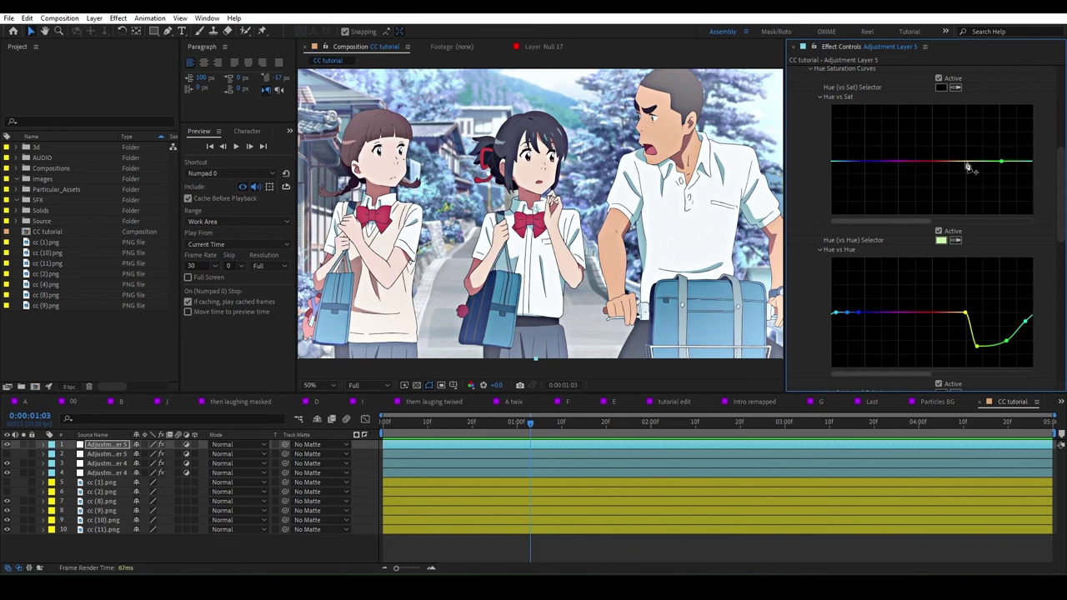
pyautogui.click(969, 162)
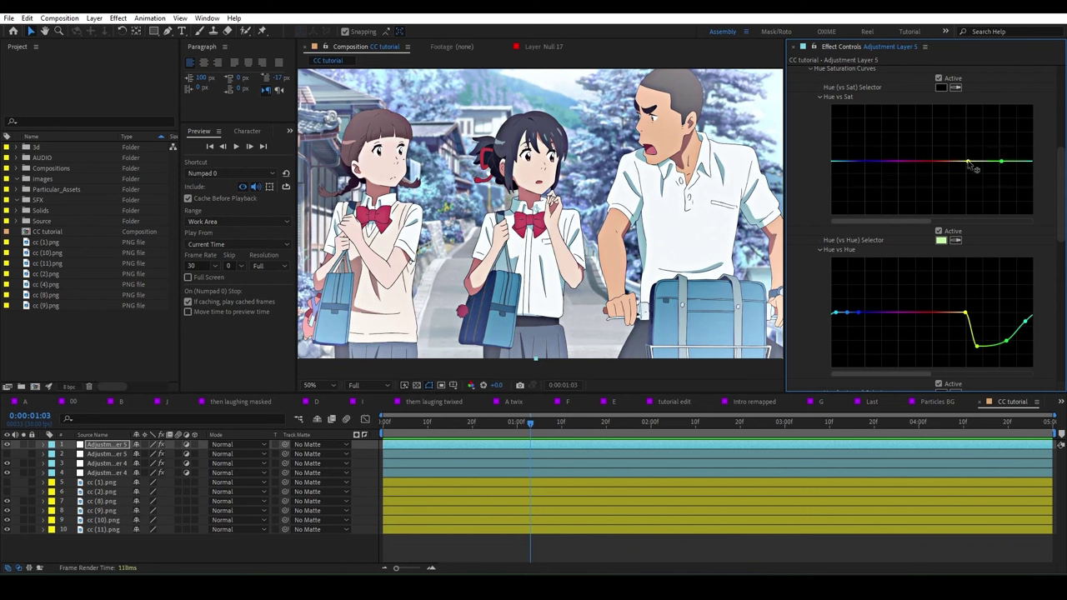
pyautogui.click(877, 162)
pyautogui.click(834, 161)
# - Raise Hue vs Sat around the green-cyan hues and the blue ends to boost the foliage saturation
pyautogui.moveTo(1004, 164)
pyautogui.mouseDown()
pyautogui.moveTo(1017, 125)
pyautogui.moveTo(1017, 214)
pyautogui.mouseUp()
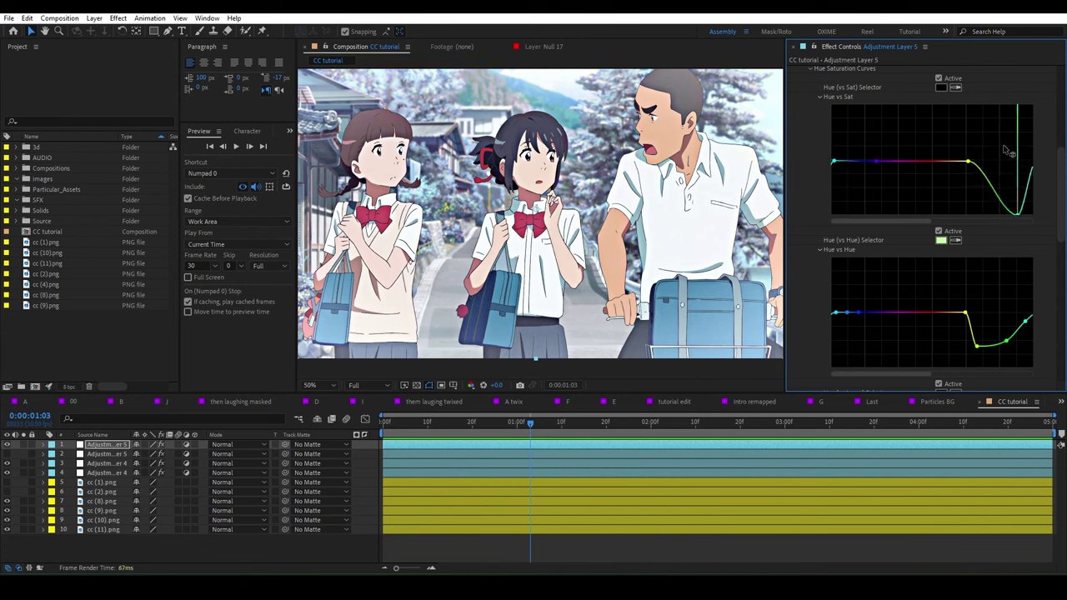
pyautogui.moveTo(1007, 150)
pyautogui.mouseDown()
pyautogui.moveTo(1005, 135)
pyautogui.moveTo(1015, 152)
pyautogui.mouseUp()
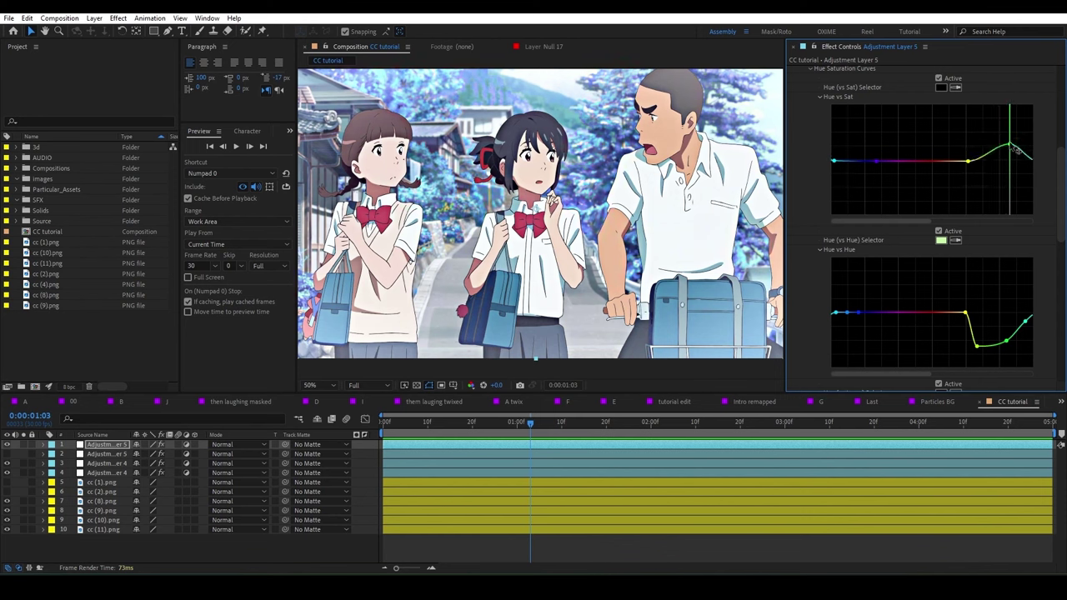
pyautogui.moveTo(833, 160); pyautogui.dragTo(835, 141)
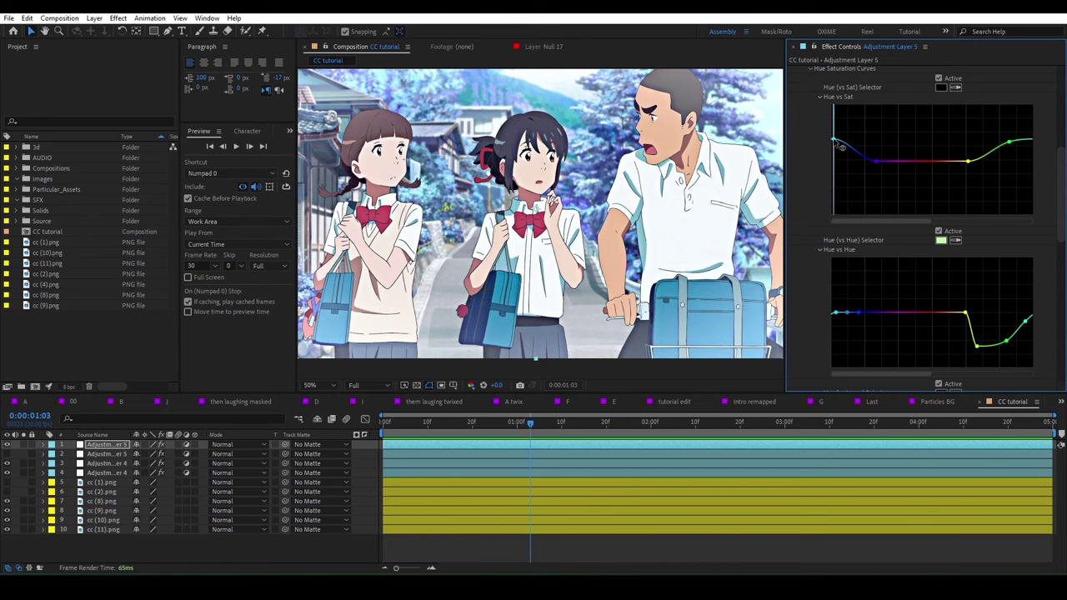
pyautogui.press(',')
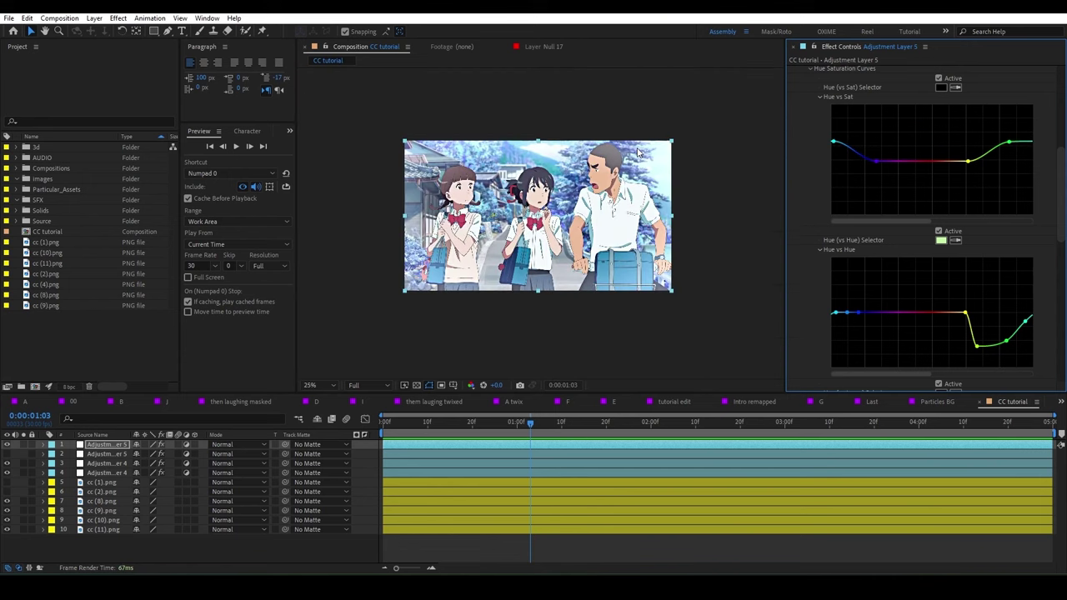
pyautogui.press('.')
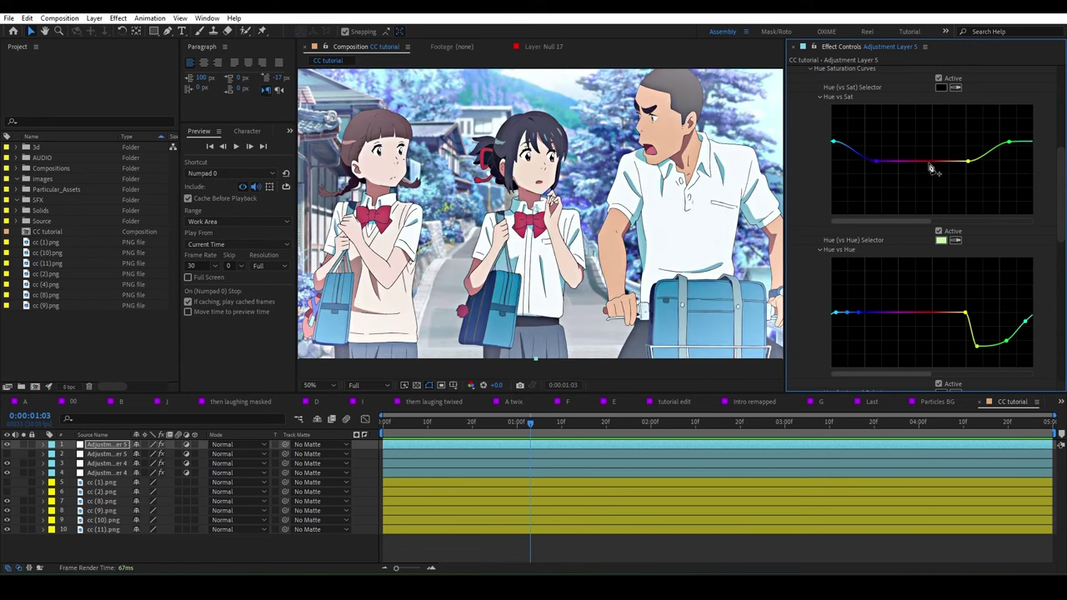
# - Slightly boost saturation of the red tones and add a red-range point on Hue vs Hue
pyautogui.click(930, 160)
pyautogui.moveTo(932, 158); pyautogui.dragTo(931, 155)
pyautogui.click(907, 313)
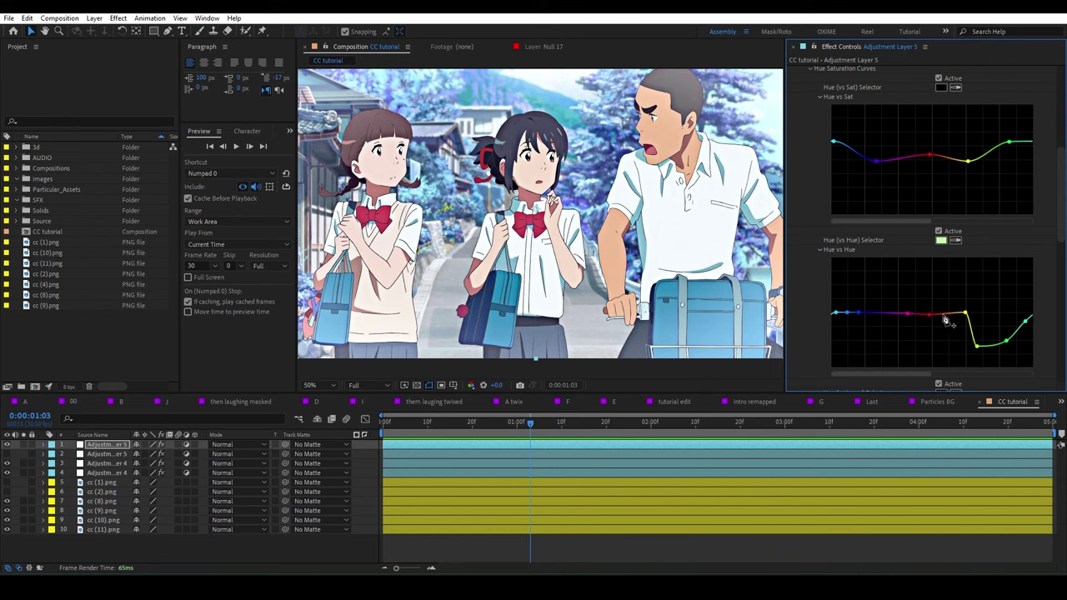
# - Add and nudge red-orange and yellow-orange points on the Hue vs Hue curve to keep the bows red
pyautogui.click(947, 314)
pyautogui.click(931, 317)
pyautogui.moveTo(972, 320); pyautogui.dragTo(973, 311)
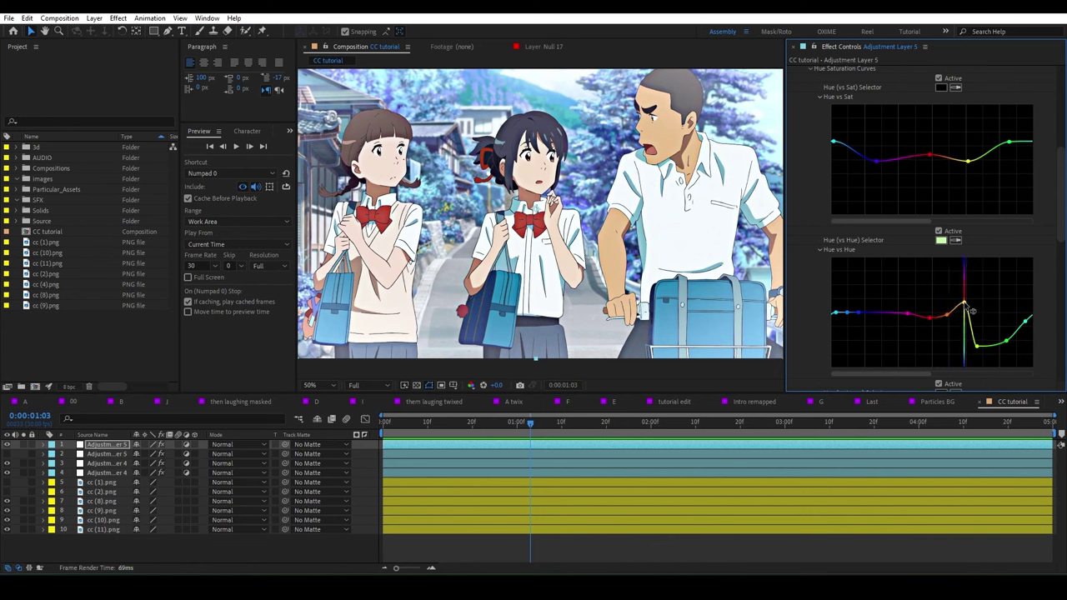
pyautogui.click(949, 315)
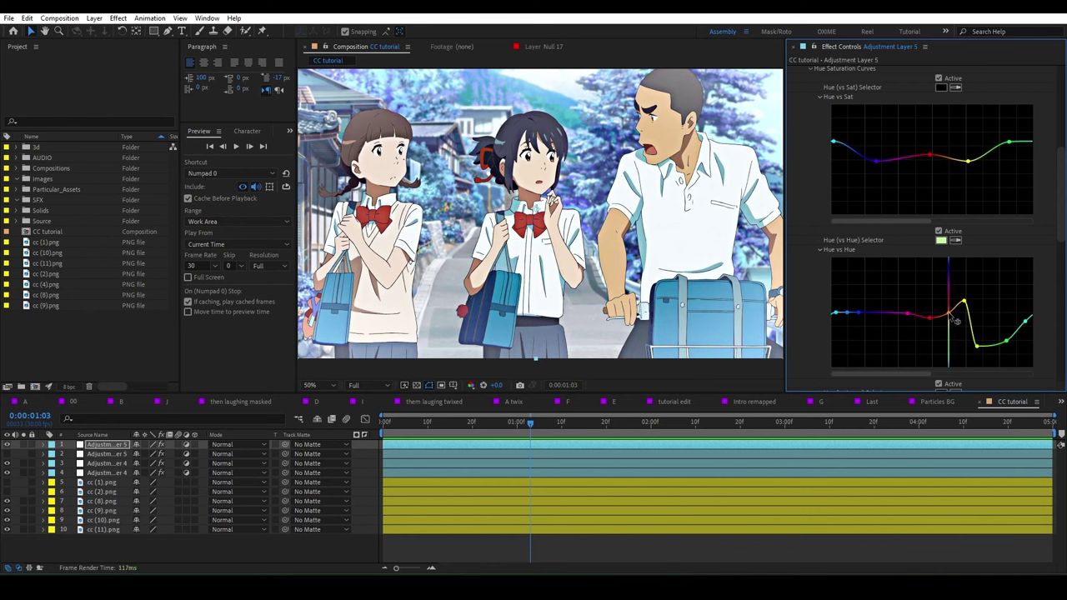
pyautogui.moveTo(936, 322); pyautogui.dragTo(937, 332)
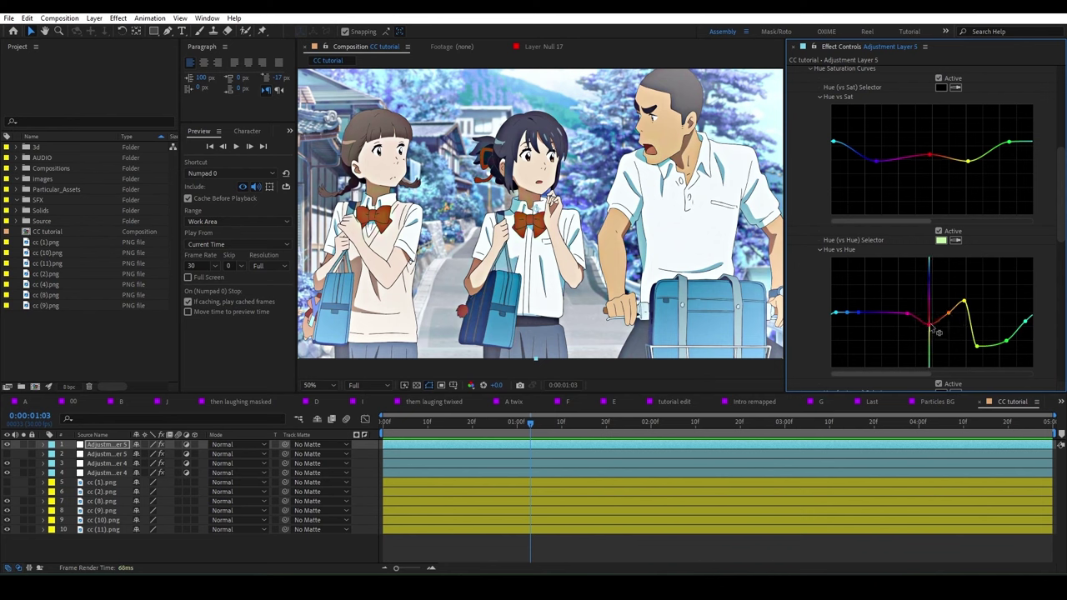
pyautogui.moveTo(932, 329); pyautogui.dragTo(934, 325)
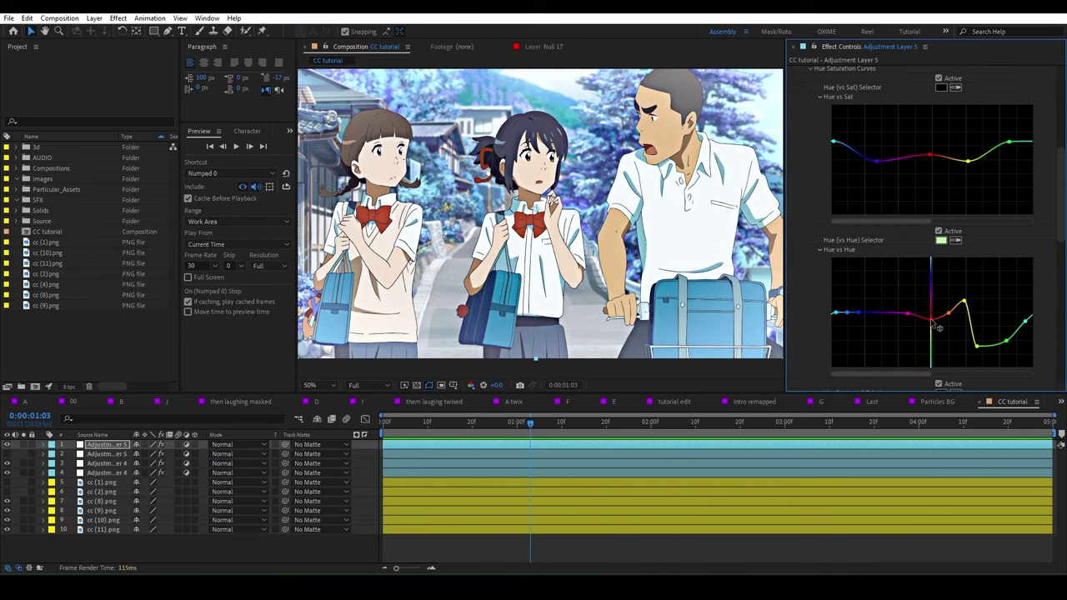
# - Collapse the Lumetri Curves section and return the viewer zoom to 50%
pyautogui.press(',')
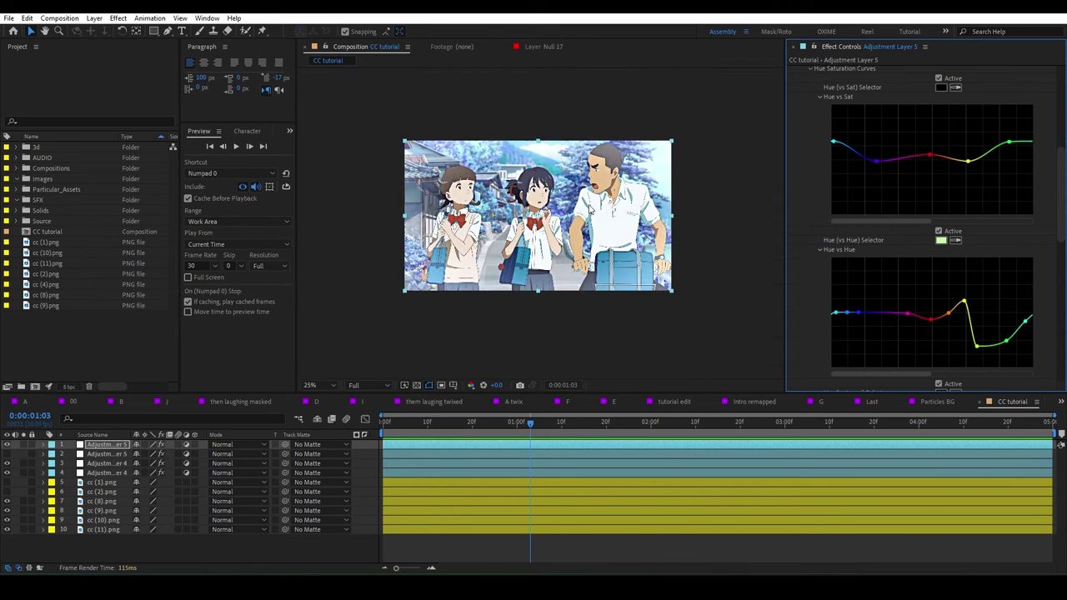
pyautogui.scroll(2, 796, 167)
pyautogui.scroll(4, 802, 142)
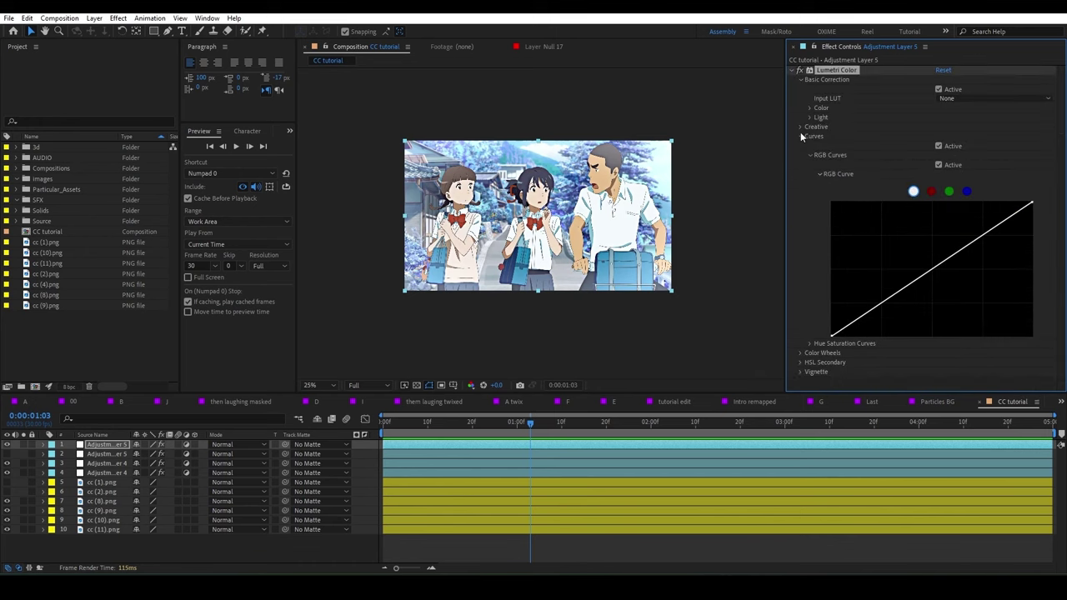
pyautogui.click(802, 136)
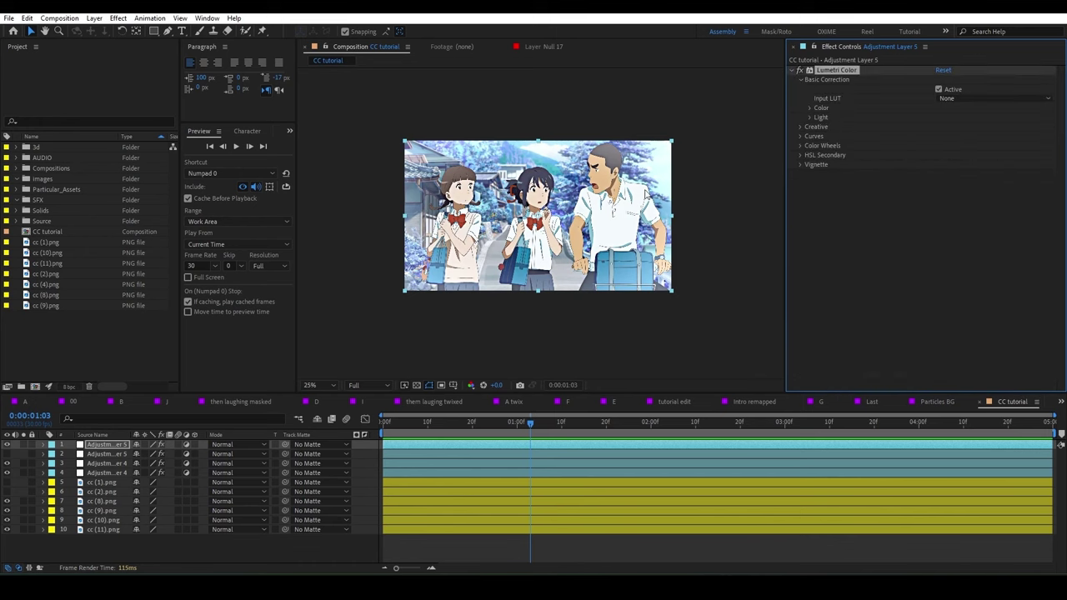
pyautogui.press('.')
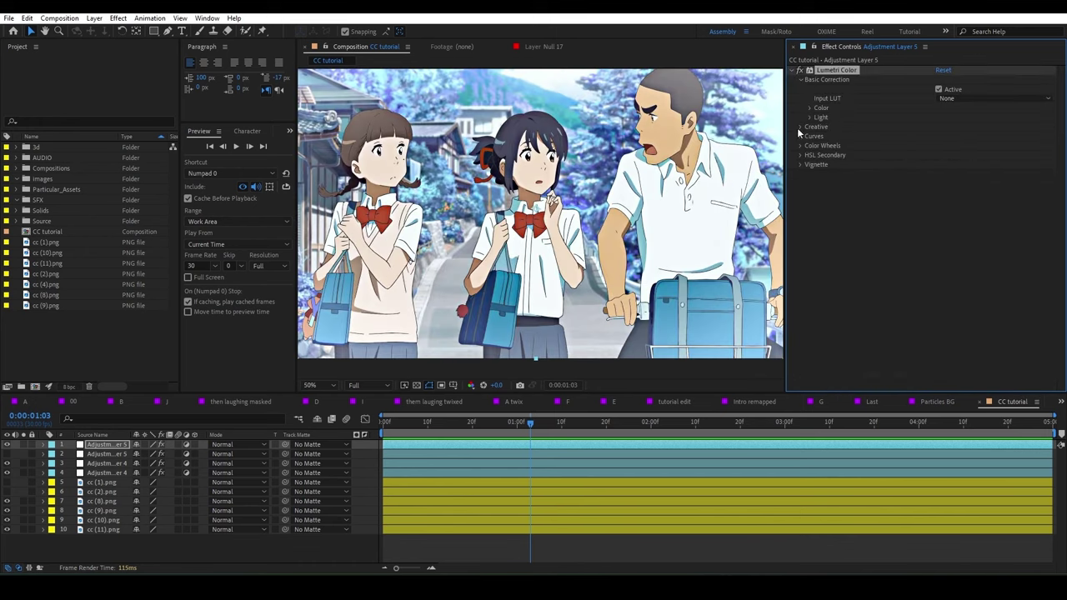
# - In Creative Adjustments, set Tint Balance 50, Sharpen 10 and Faded Film 20, then collapse Creative
pyautogui.click(799, 128)
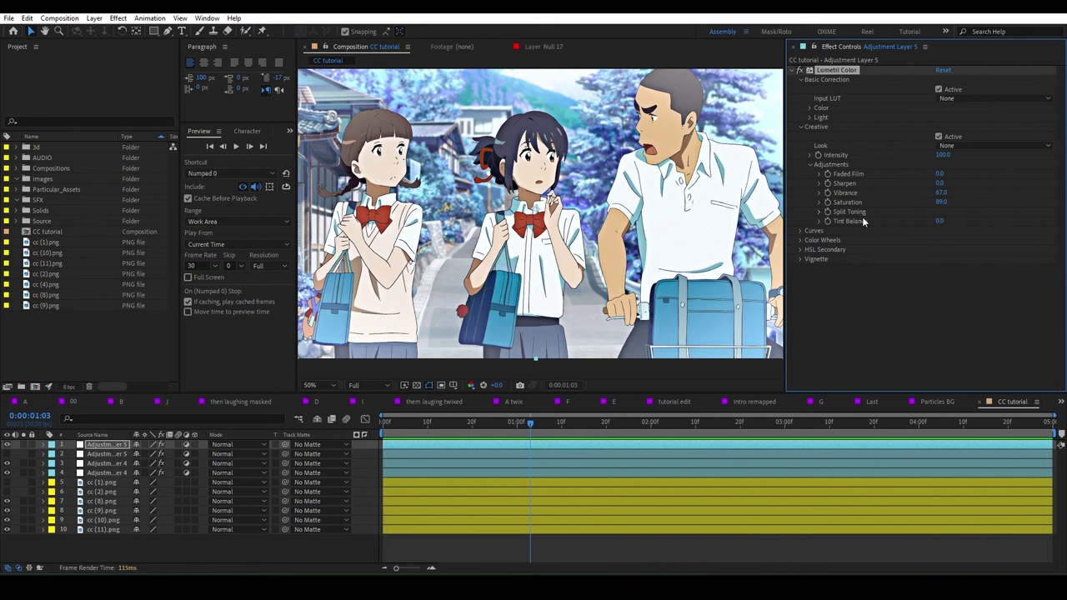
pyautogui.moveTo(940, 221); pyautogui.dragTo(984, 221)
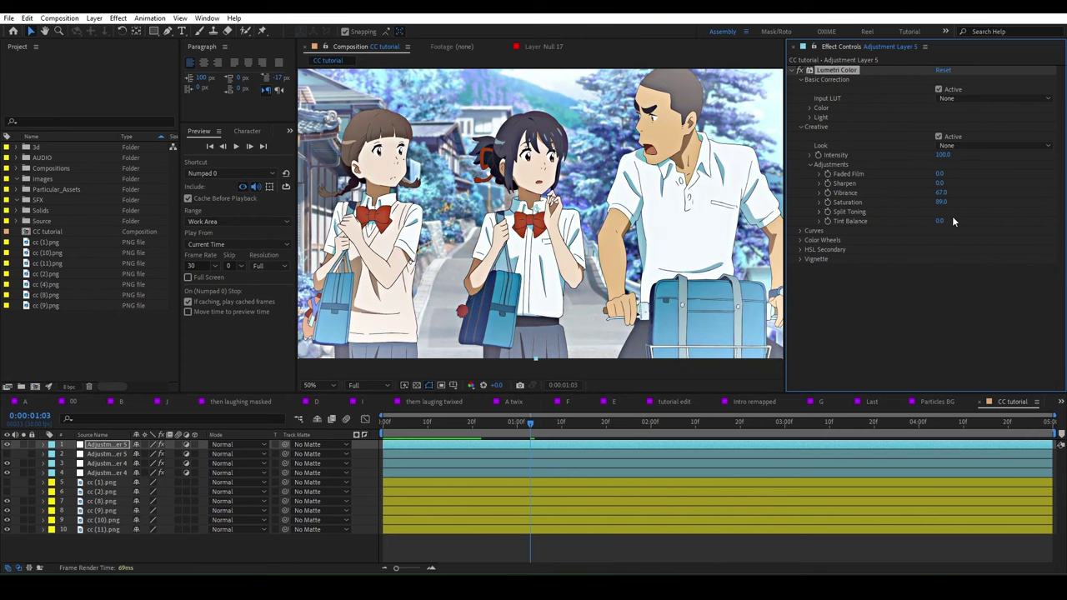
pyautogui.moveTo(941, 221)
pyautogui.mouseDown()
pyautogui.moveTo(971, 221)
pyautogui.moveTo(913, 221)
pyautogui.mouseUp()
pyautogui.scroll(-1, 694, 200)
pyautogui.scroll(1, 693, 201)
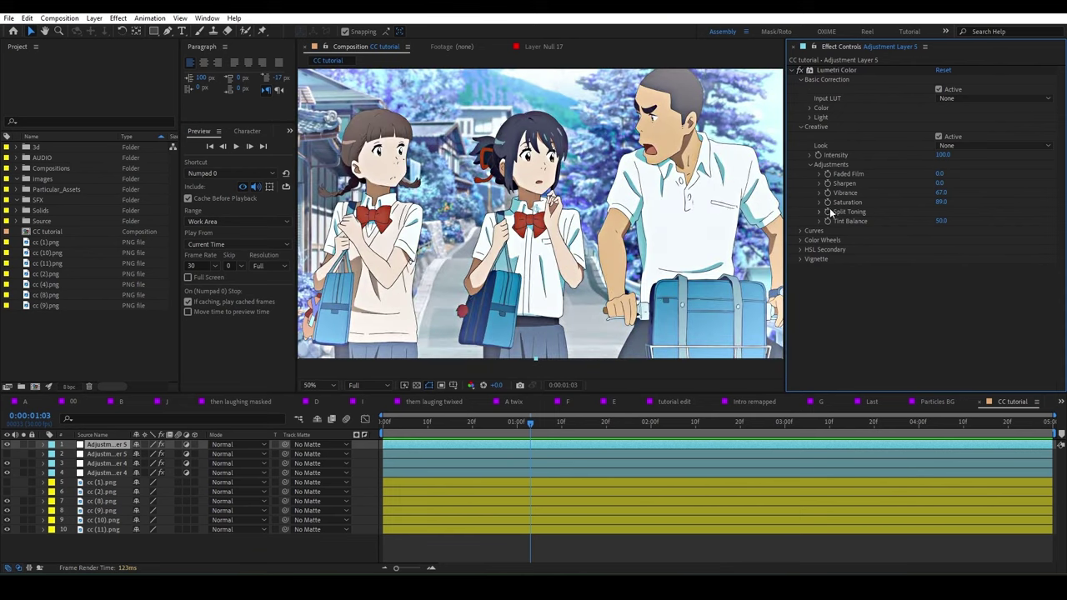
pyautogui.click(938, 183)
pyautogui.press('Return')
pyautogui.moveTo(939, 175); pyautogui.dragTo(975, 169)
pyautogui.click(943, 173)
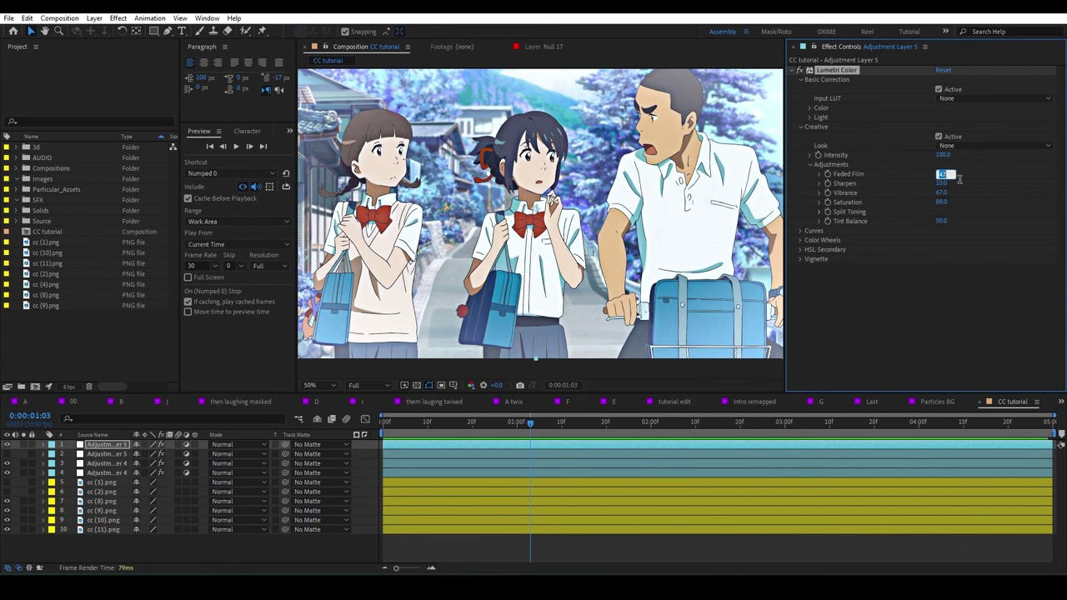
pyautogui.write('20')
pyautogui.click(970, 172)
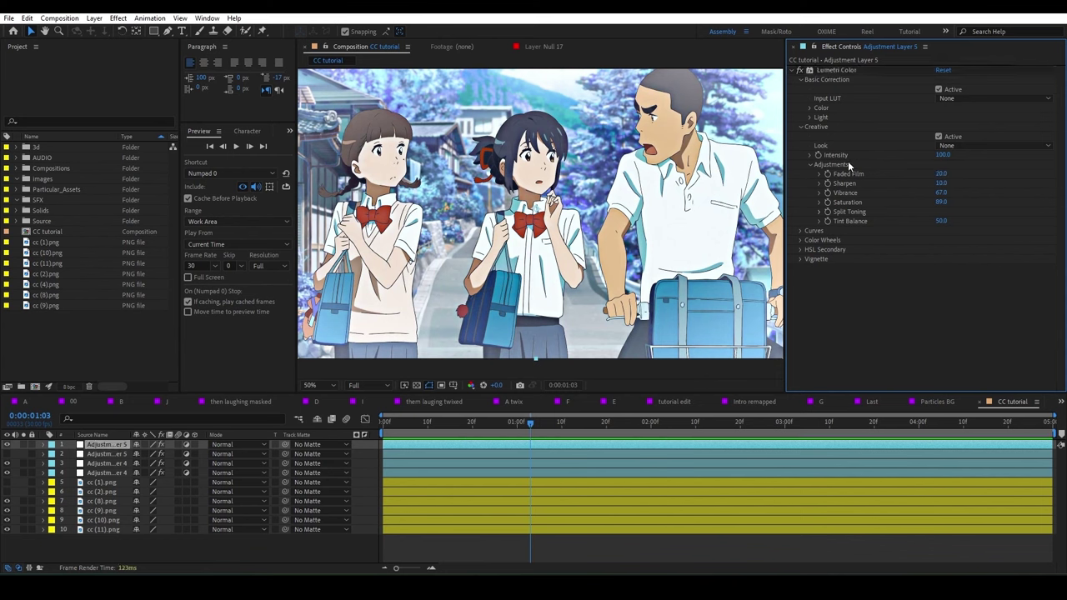
pyautogui.click(809, 164)
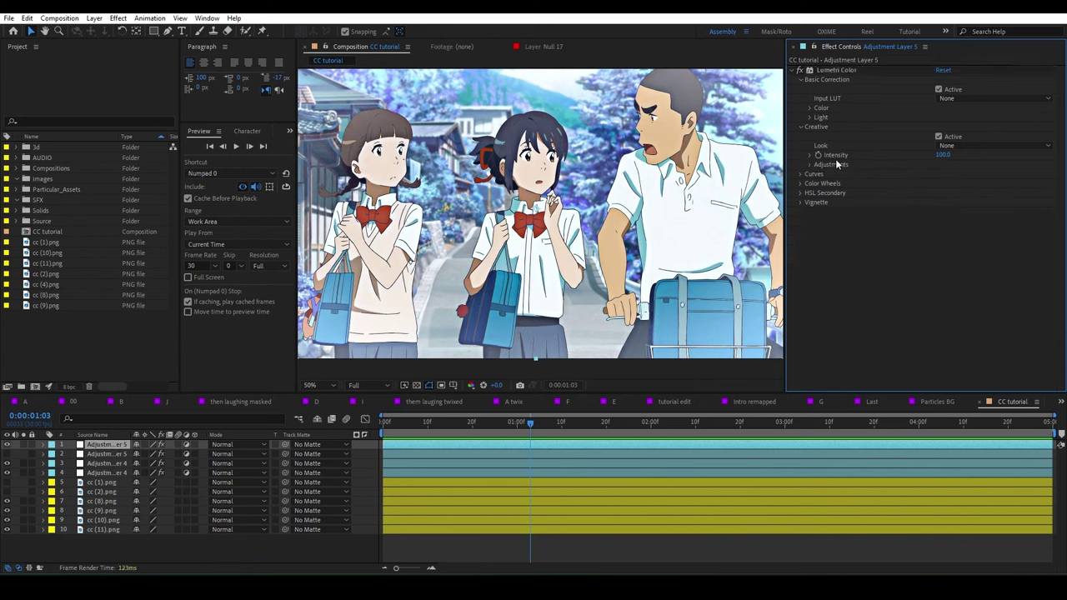
pyautogui.click(801, 128)
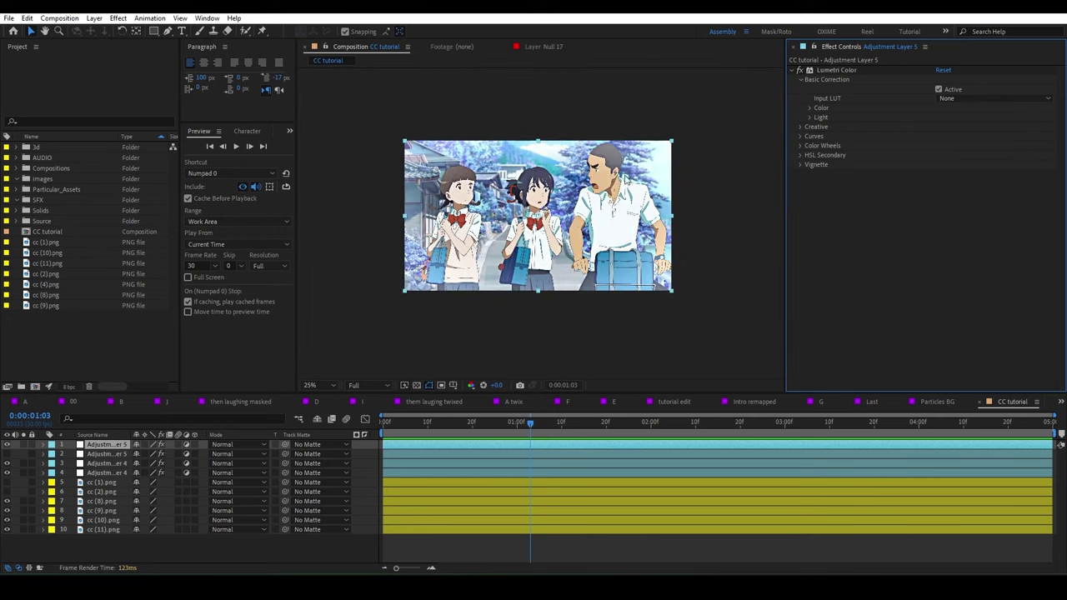
# - Toggle Adjustment Layer 5's visibility to compare graded and ungraded scene, leaving it on
pyautogui.click(8, 447)
pyautogui.click(8, 447)
pyautogui.click(8, 447)
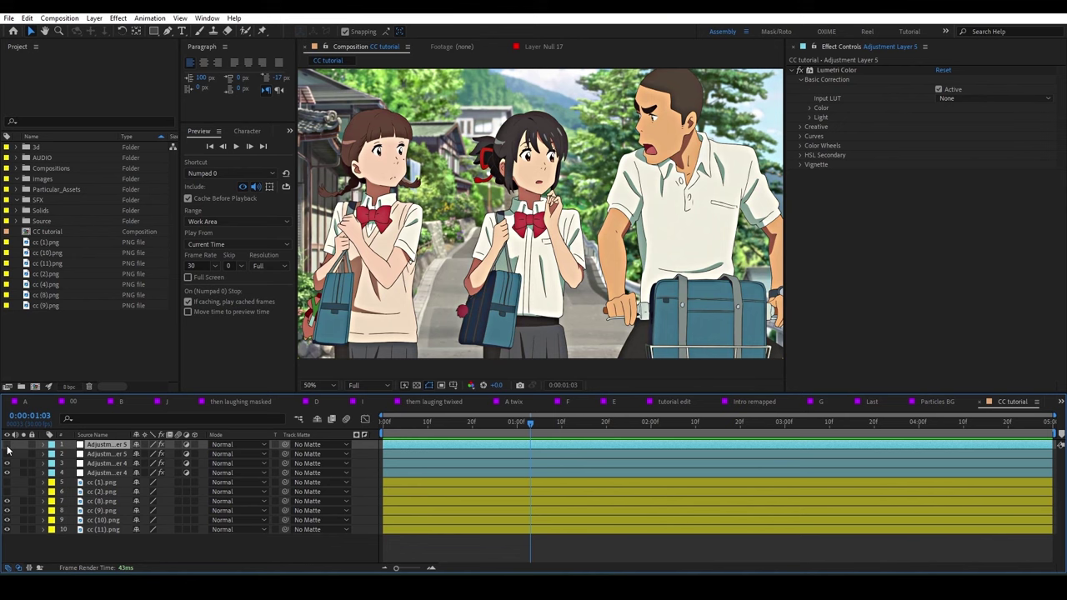
pyautogui.click(7, 447)
pyautogui.click(8, 446)
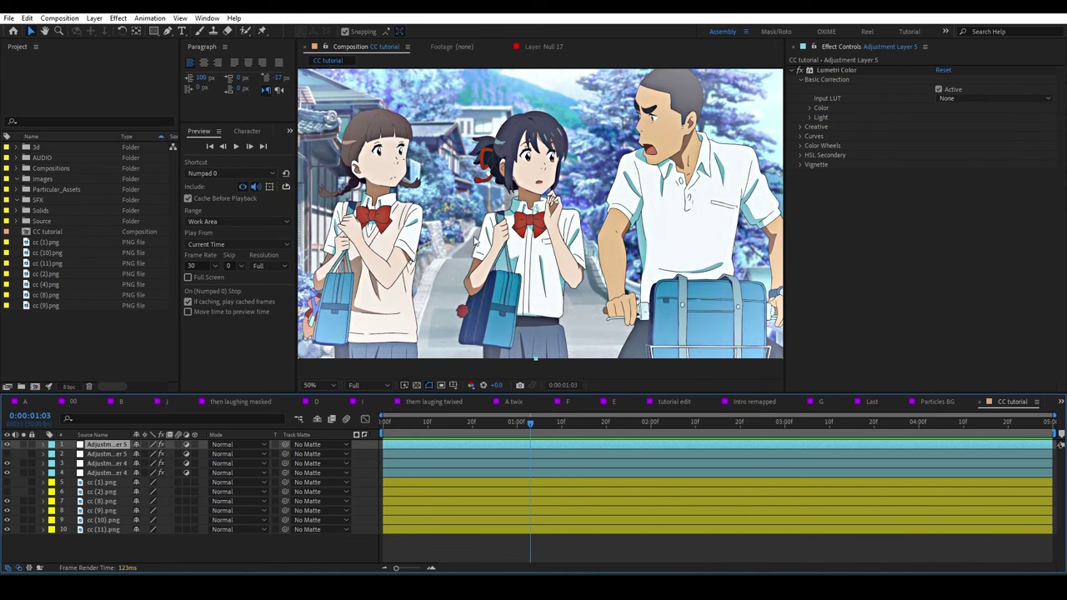
# - Reset Tint Balance and Faded Film to 0 in the Creative adjustments
pyautogui.click(800, 127)
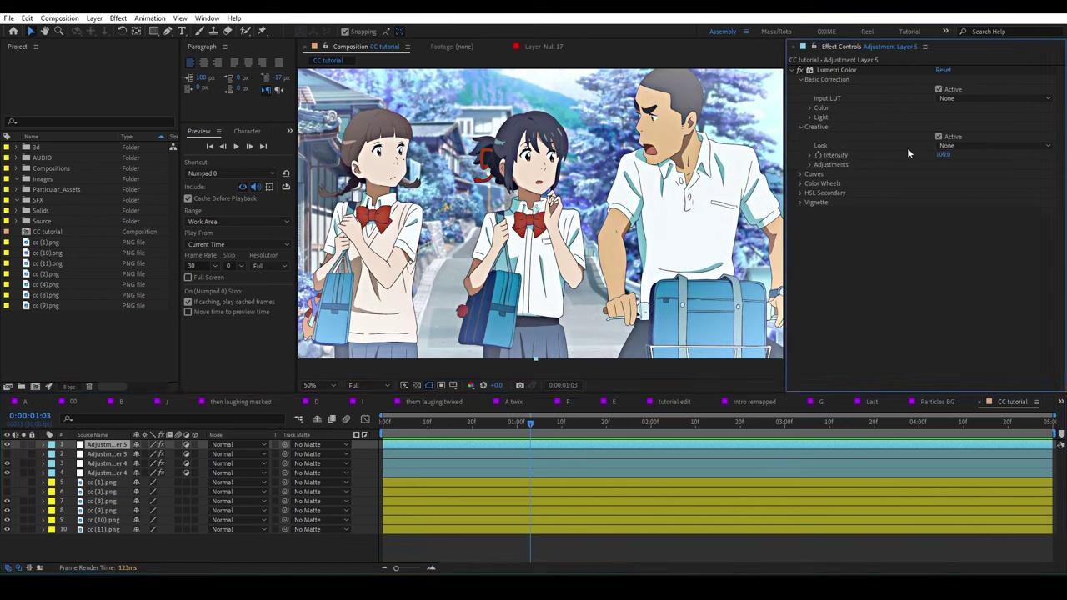
pyautogui.click(809, 164)
pyautogui.write('0')
pyautogui.press('Return')
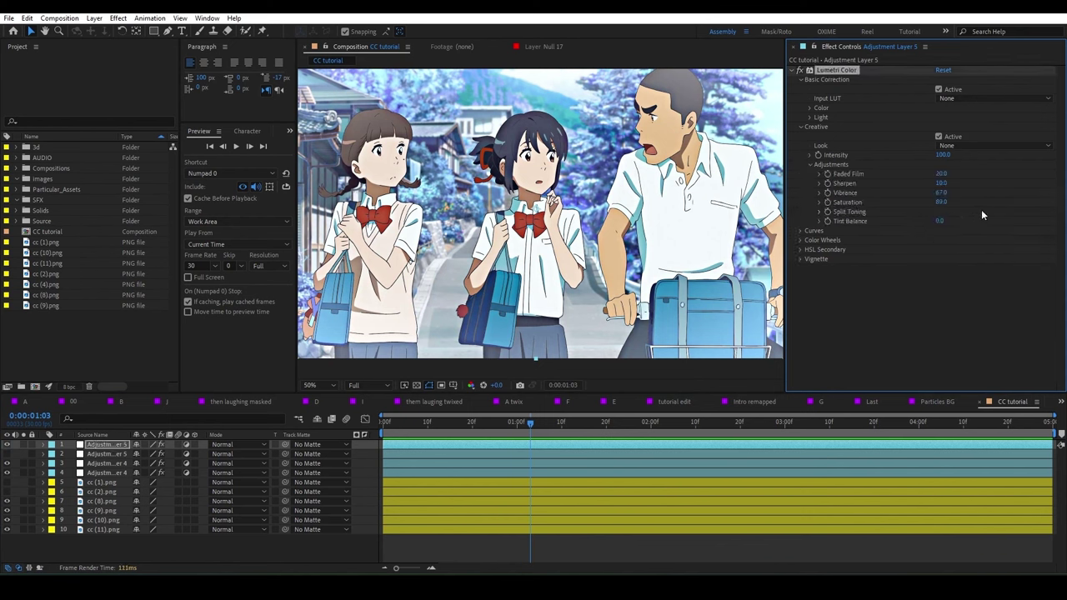
pyautogui.click(941, 173)
pyautogui.write('0')
pyautogui.press('Return')
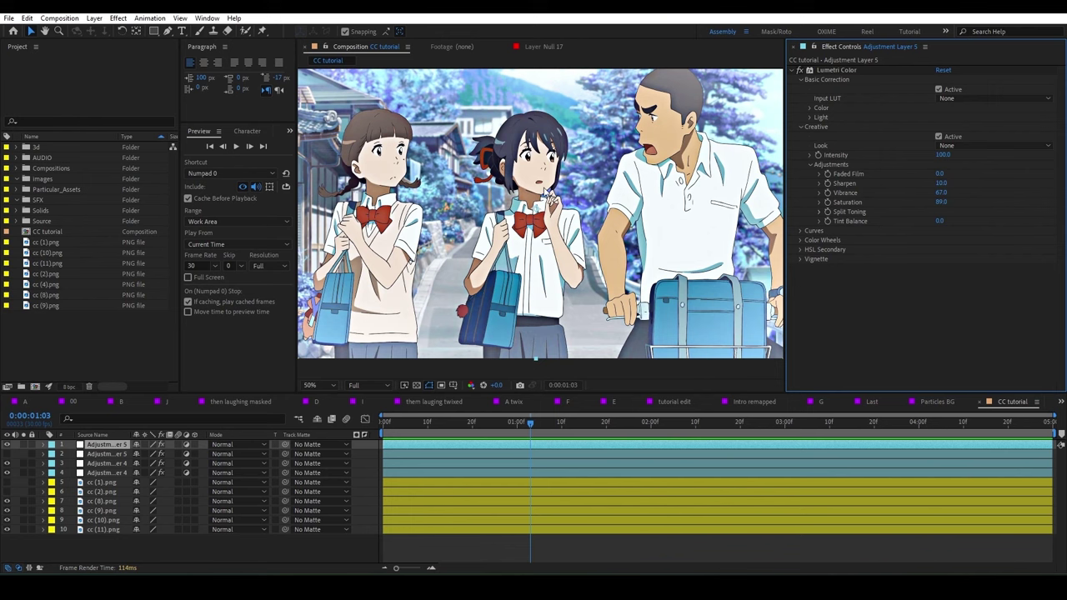
pyautogui.press(',')
pyautogui.press('.')
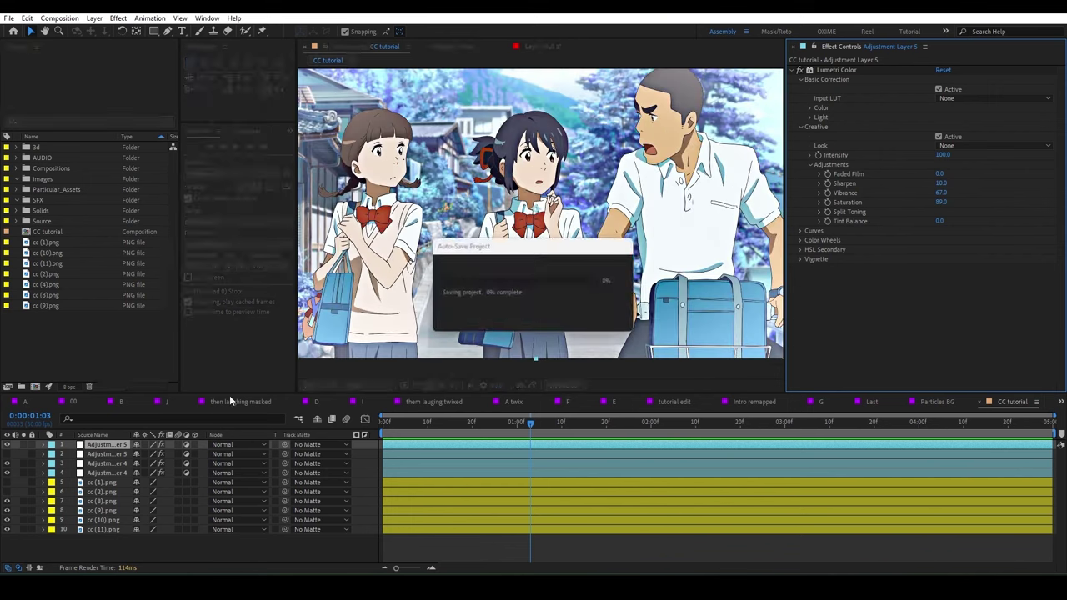
# - Glance at the Split Toning wheels, then collapse the Creative adjustments group
pyautogui.click(819, 214)
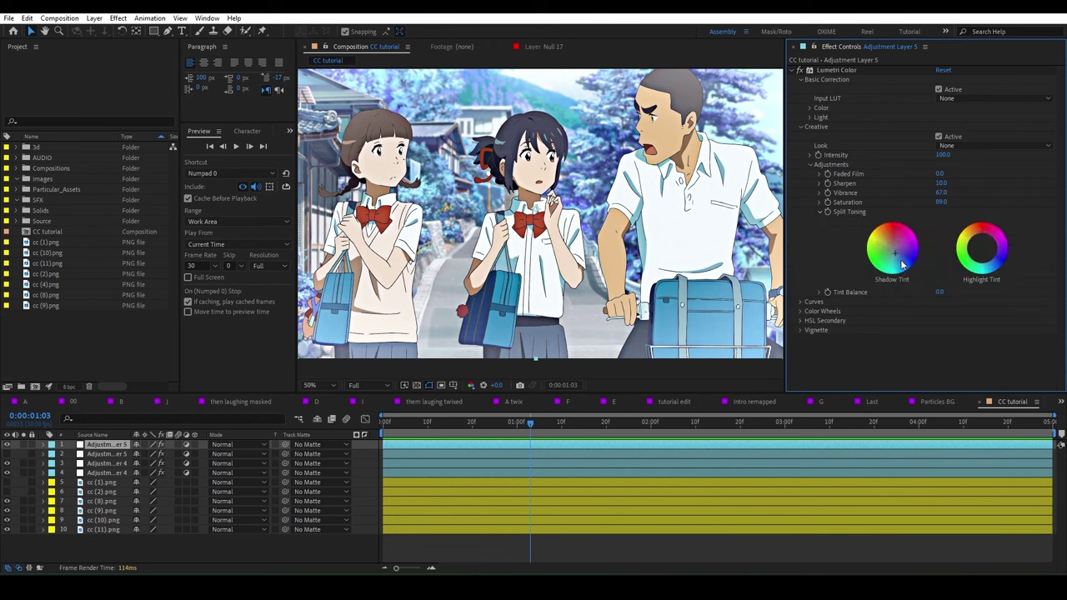
pyautogui.click(898, 260)
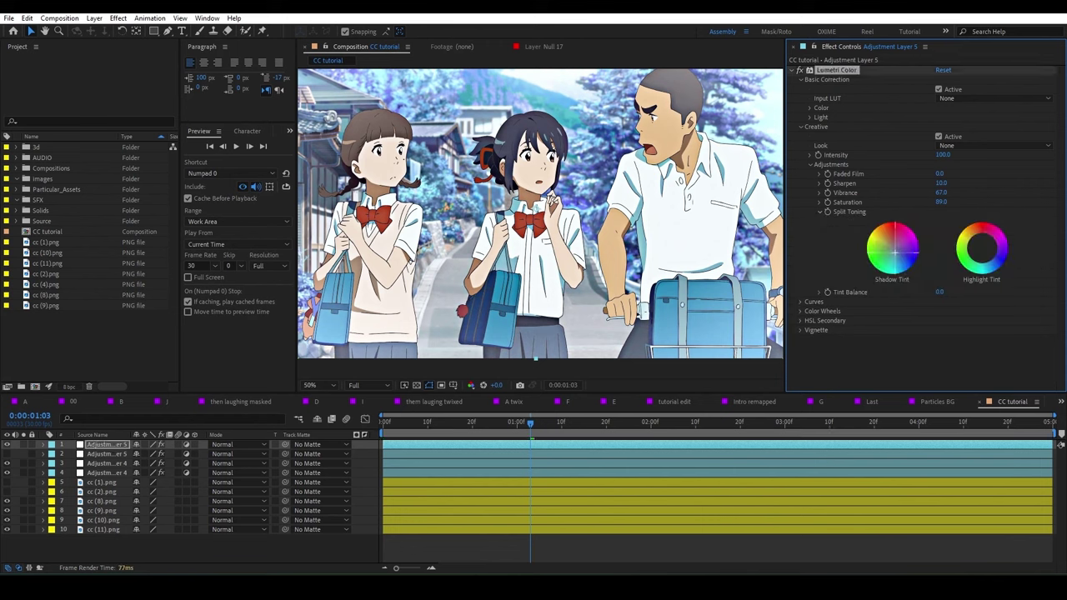
pyautogui.click(819, 212)
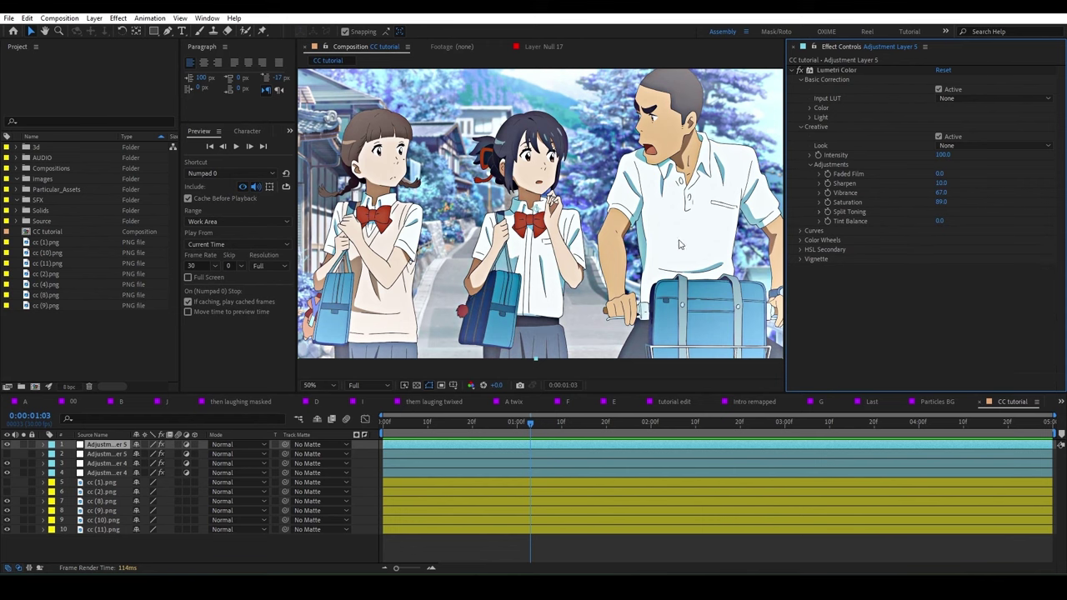
pyautogui.click(808, 165)
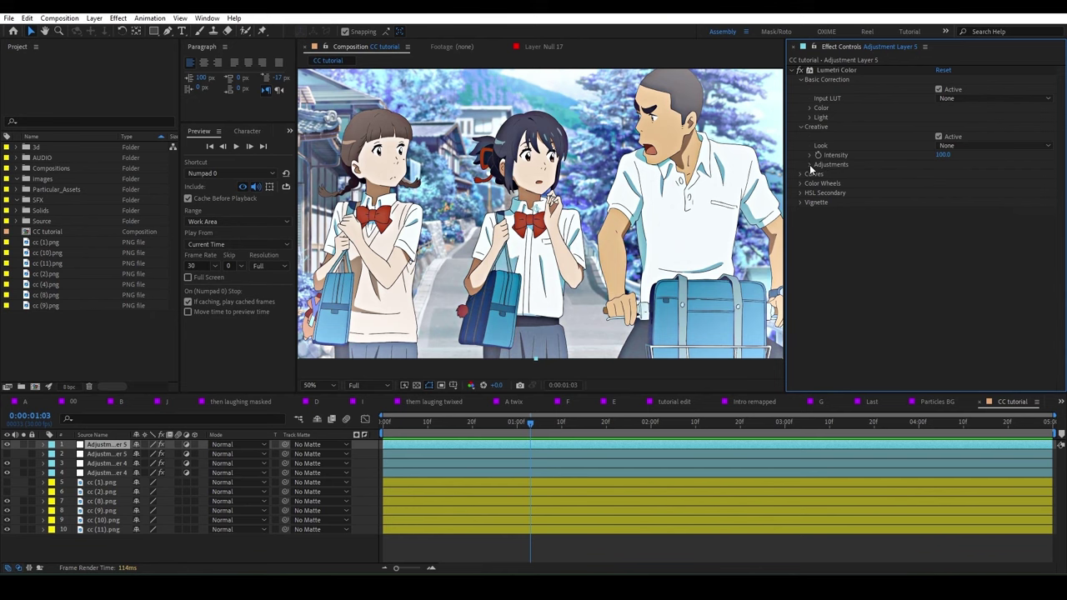
# - Expand Lumetri Curves and its Hue Saturation Curves graphs
pyautogui.scroll(-3, 596, 275)
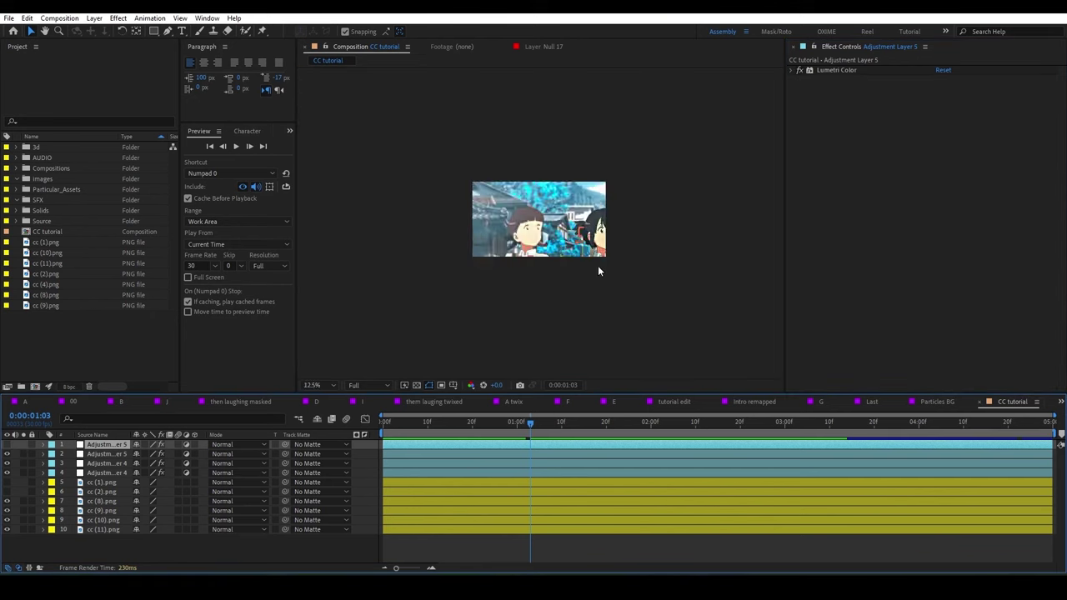
pyautogui.scroll(1, 596, 275)
pyautogui.scroll(1, 595, 257)
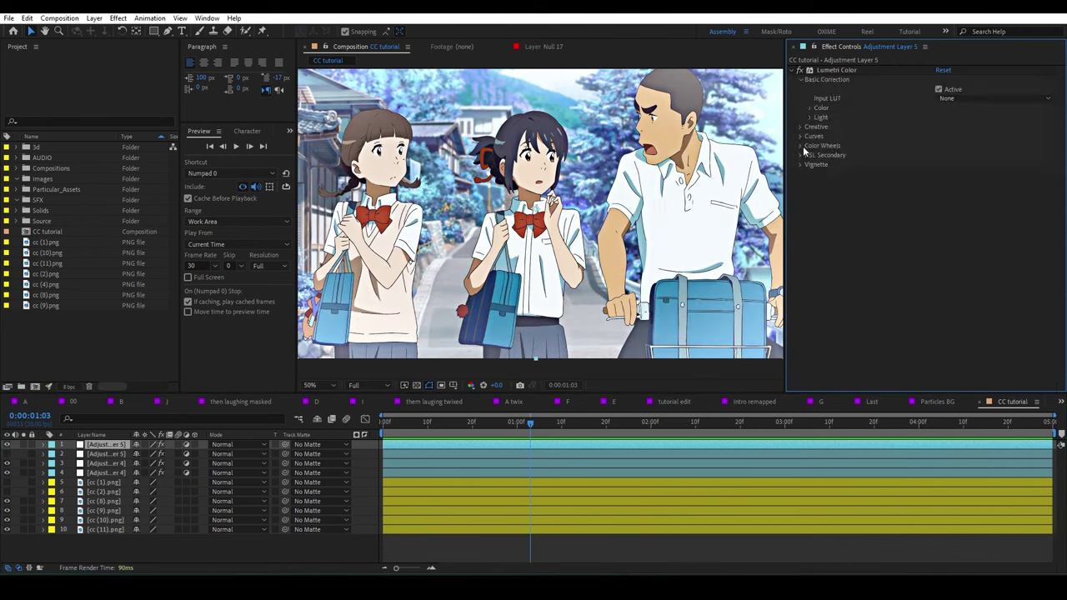
pyautogui.click(802, 146)
pyautogui.click(800, 137)
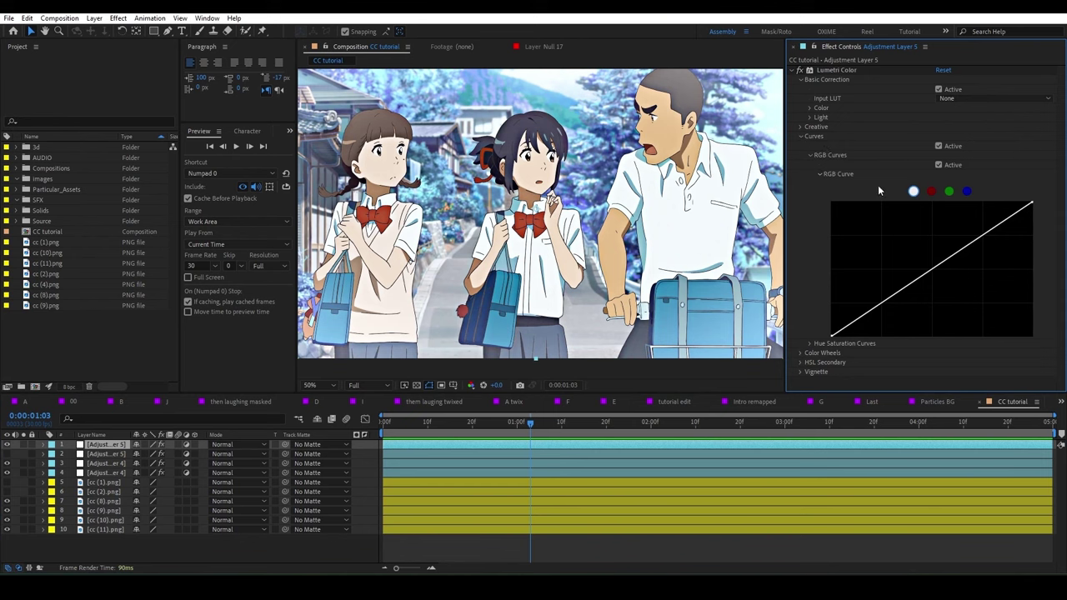
pyautogui.click(810, 346)
# - Raise the green point on the Hue vs Hue curve, then play back the composition
pyautogui.scroll(-2, 936, 272)
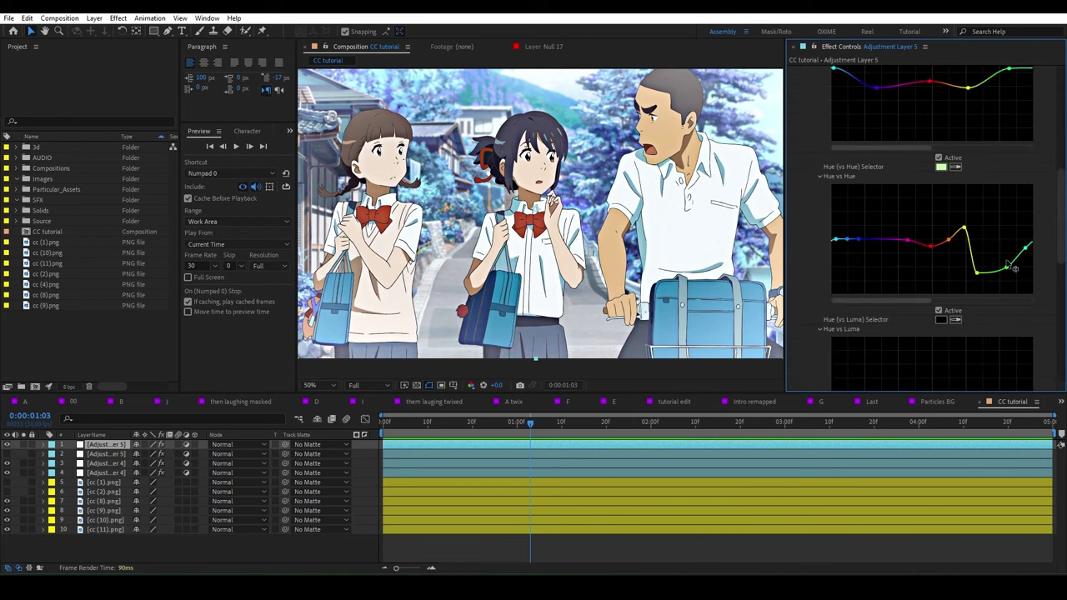
pyautogui.moveTo(1010, 206)
pyautogui.mouseDown()
pyautogui.moveTo(1005, 184)
pyautogui.moveTo(998, 293)
pyautogui.moveTo(1032, 282)
pyautogui.mouseUp()
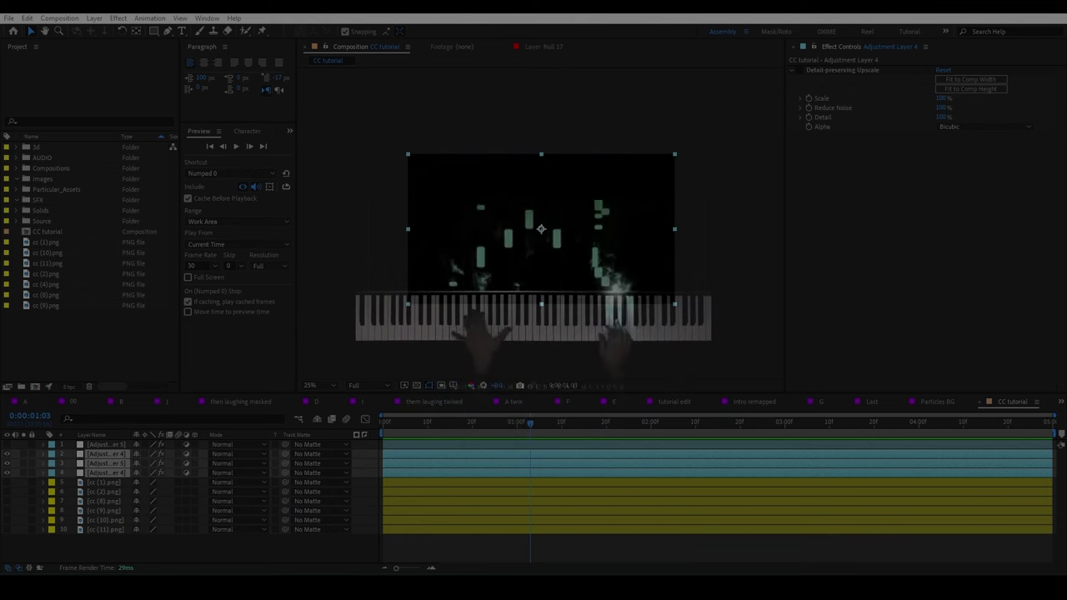
pyautogui.moveTo(531, 423); pyautogui.dragTo(521, 423)
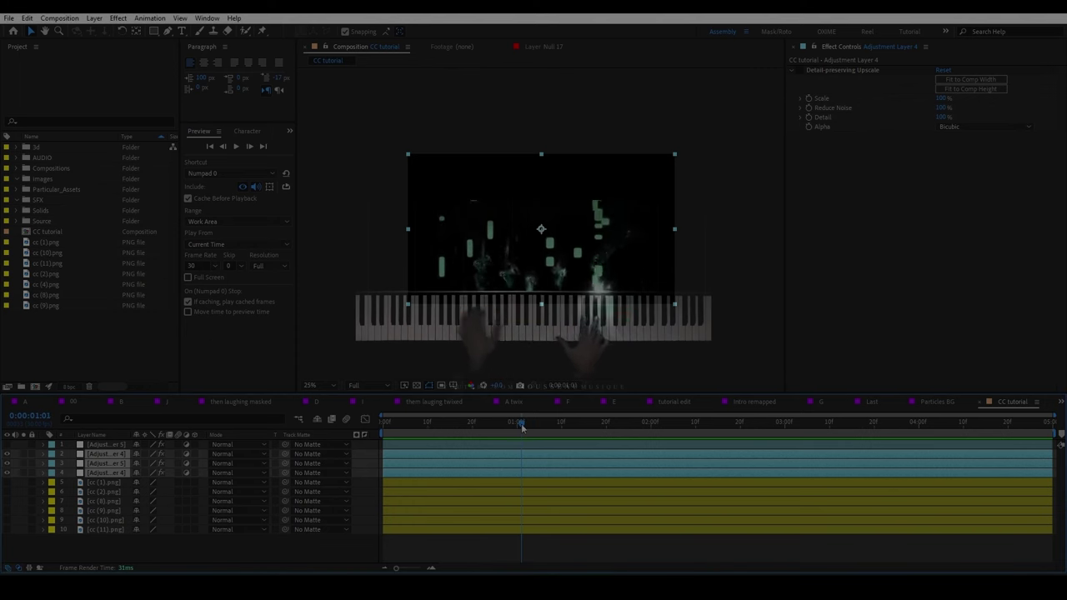
pyautogui.press('space')
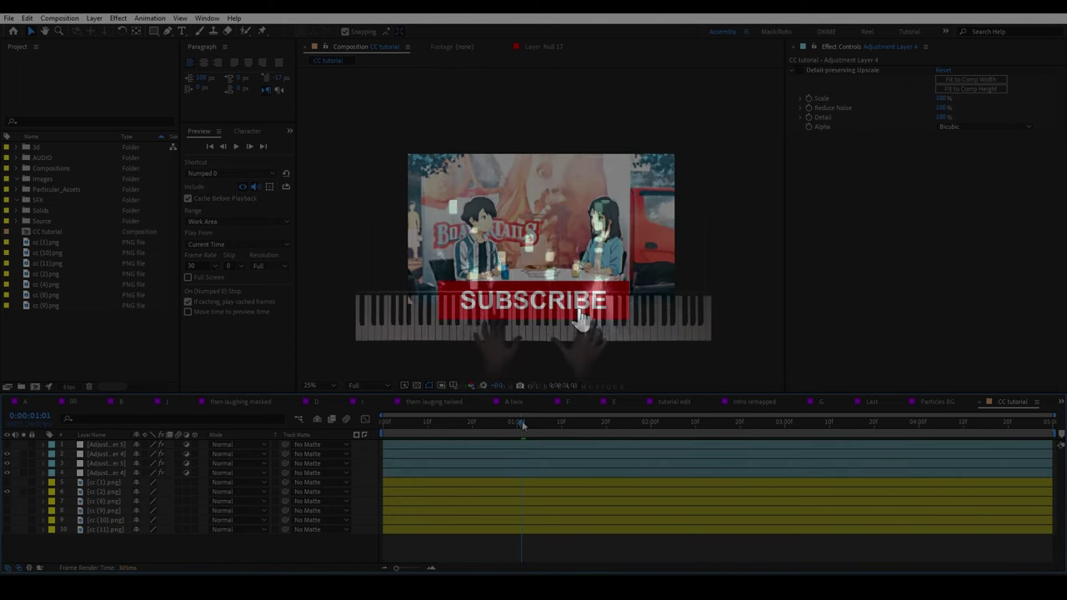